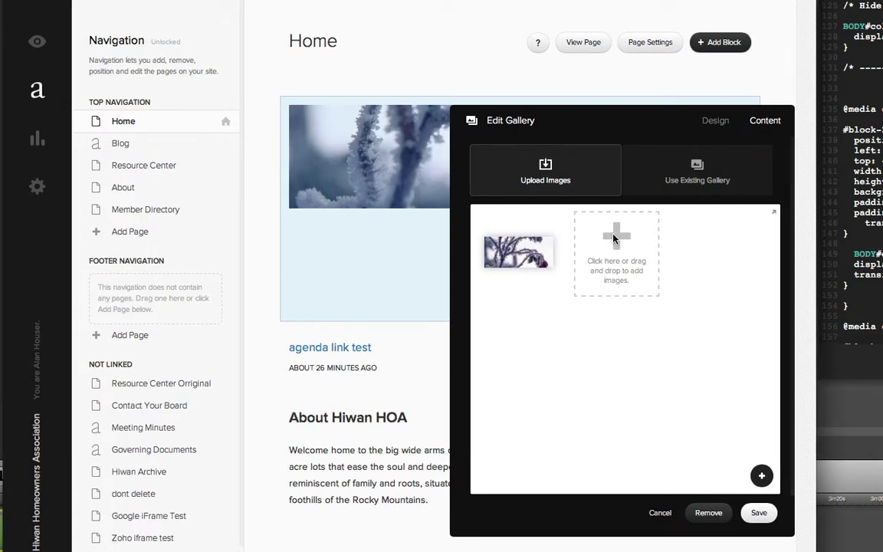
# Step: Open the file chooser from the Edit Gallery upload box to add another Home page image
pyautogui.click(613, 238)
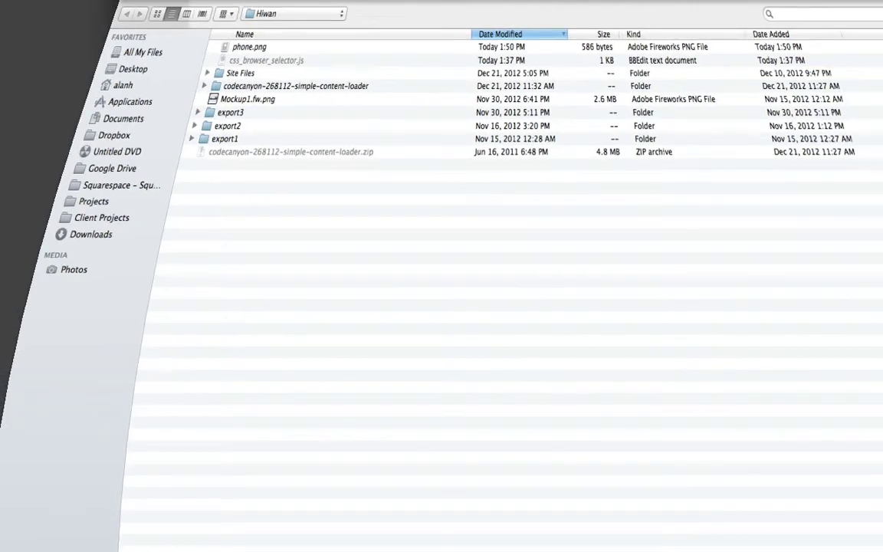
# Step: Dismiss the Finder file chooser without selecting any image
pyautogui.press('Escape')
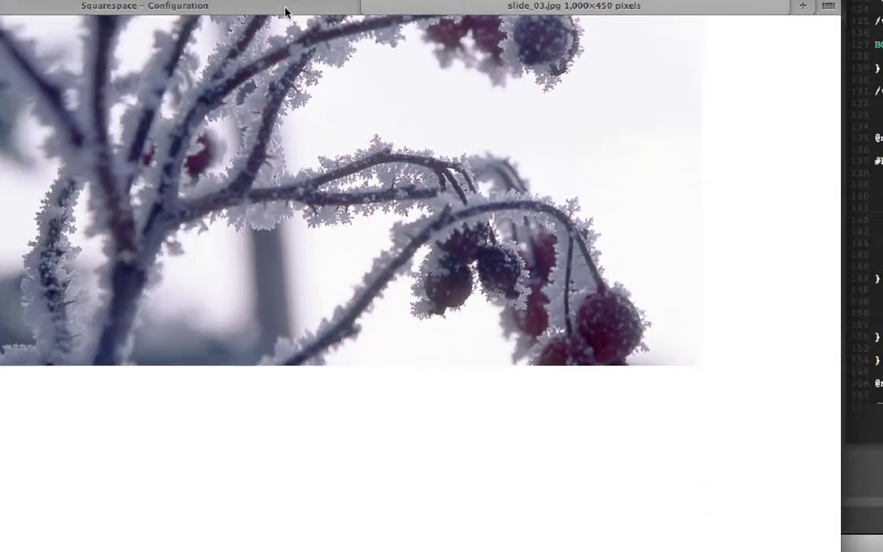
# Step: Return to the site editor, preview the Home page, and select the 'agenda link test' summary block
pyautogui.click(90, 80)
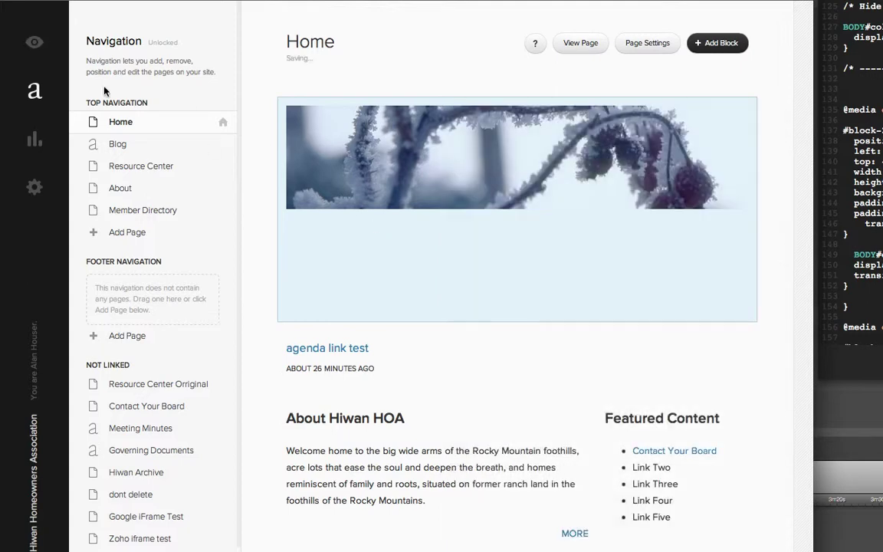
pyautogui.click(33, 42)
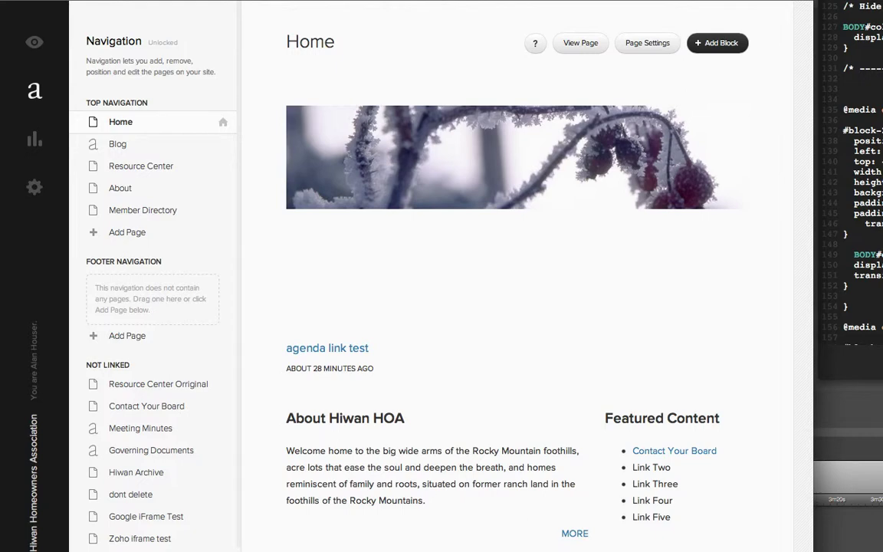
pyautogui.click(393, 363)
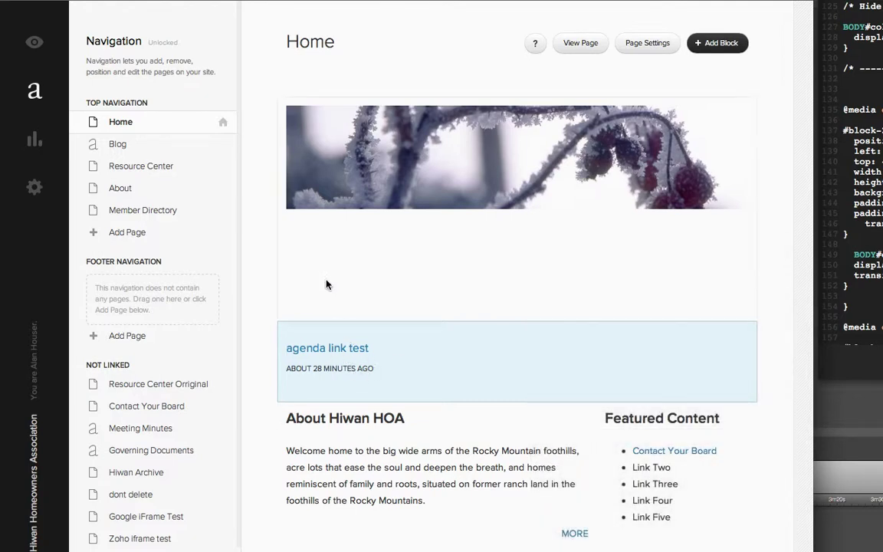
# Step: Paste placeholder body text into the 'agenda link test' Blog post
pyautogui.click(115, 143)
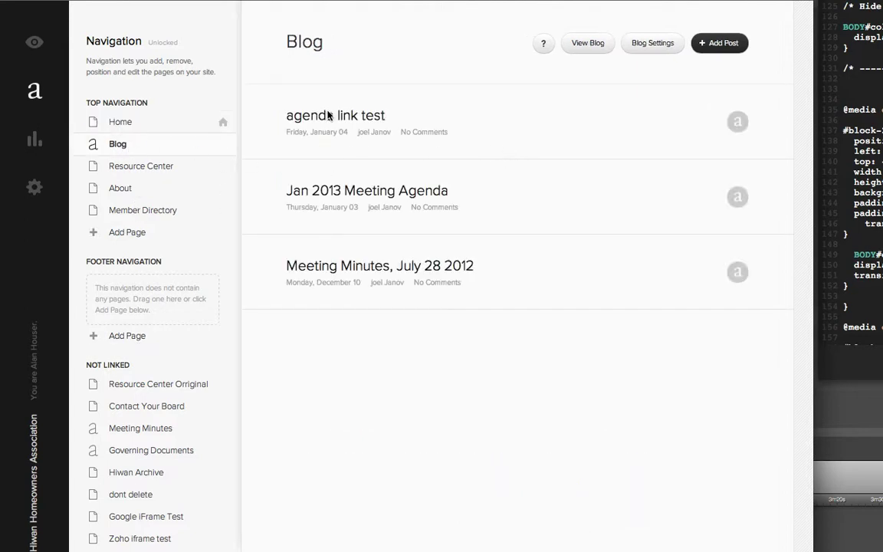
pyautogui.click(324, 124)
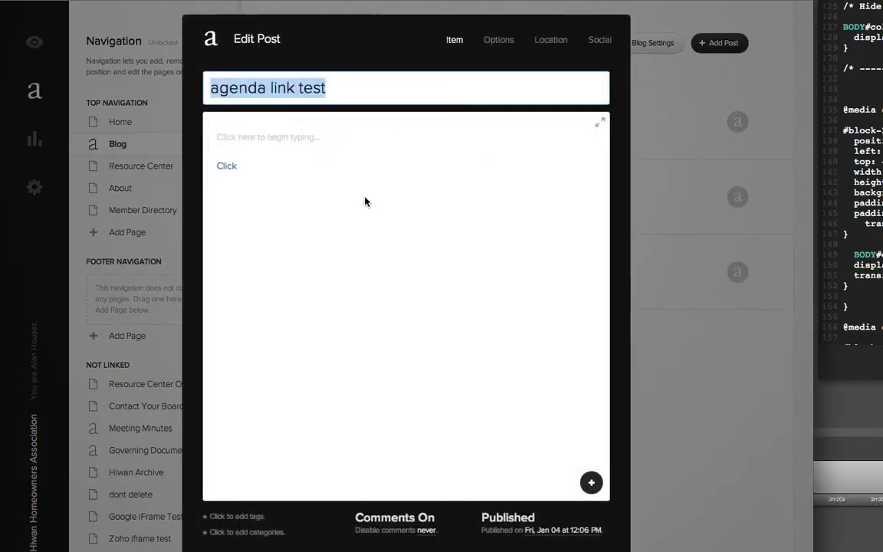
pyautogui.click(352, 141)
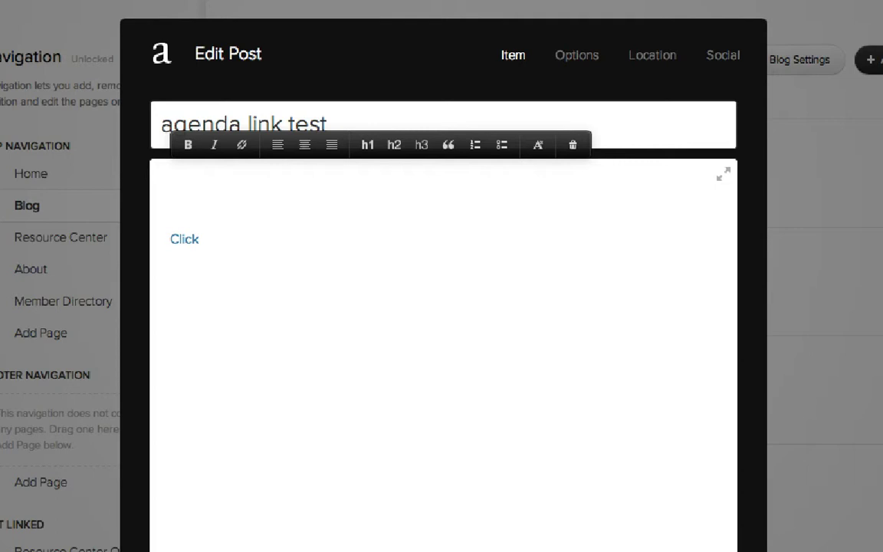
pyautogui.write('Donec sed odio dui. Morbi leo risus, porta ac consectetur ac, vestibulum at eros. Cras mattis consectetur purus sit amet fermentum. Nulla vitae elit libero, a pharetra augue.')
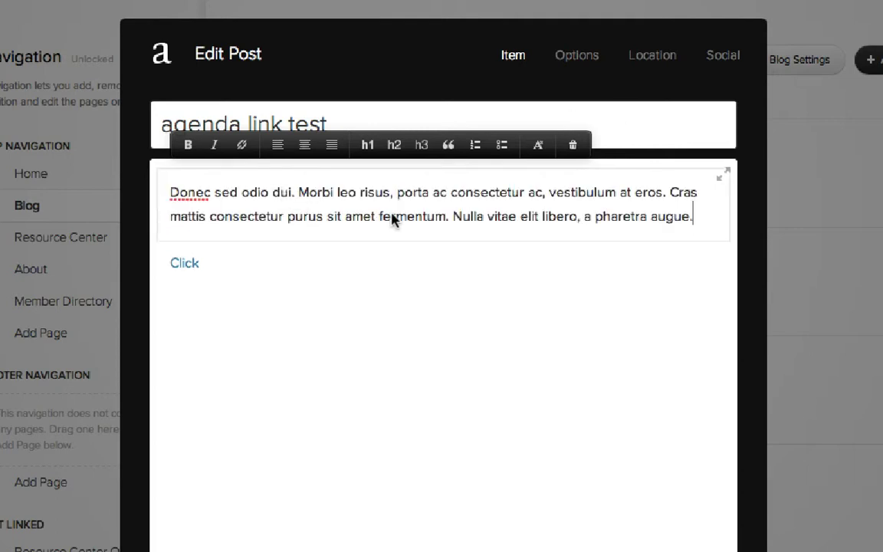
# Step: Paste an excerpt beginning 'Temporary text.' into the post's options and save it
pyautogui.click(590, 65)
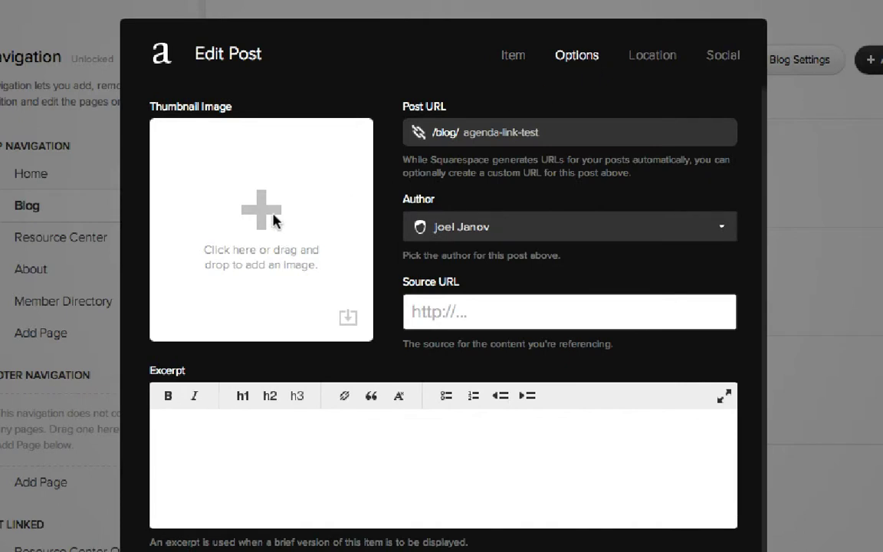
pyautogui.click(268, 474)
pyautogui.write('Maecenas faucibus mollis interdum. Maecenas sed diam eget risus varius blandit sit amet non magna. Fusce dapibus, tellus ac cursus commodo, tortor mauris condimentum nibh, ut fermentum massa justo sit amet risus. Duis mollis, est non commodo luctus, nisi erat porttitor ligula, eget lacinia odio sem nec elit. Praesent commodo cursus magna, vel scelerisque nisl consectetur et. Integer posuere erat a ante venenatis dapibus posuere velit aliquet. Cum sociis natoque penatibus et magnis dis parturient montes, nascetur ridiculus mus.')
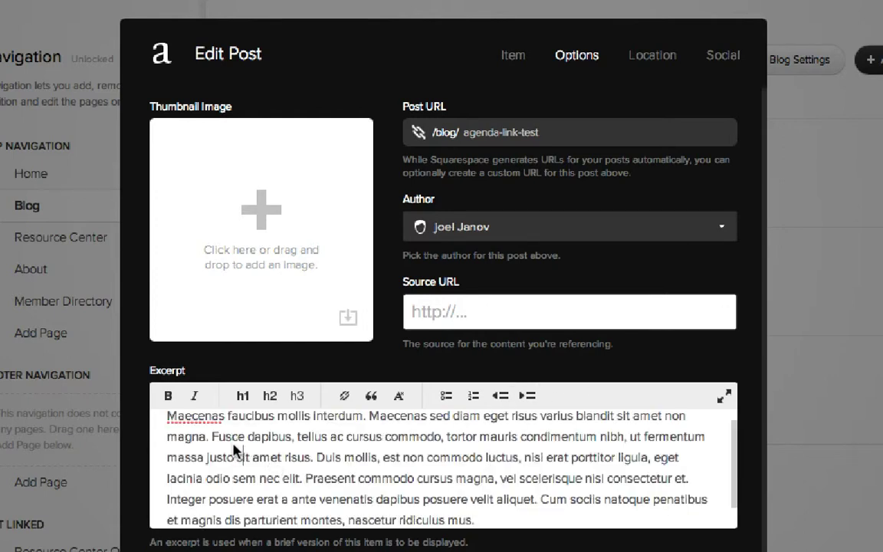
pyautogui.click(167, 420)
pyautogui.write('Tem')
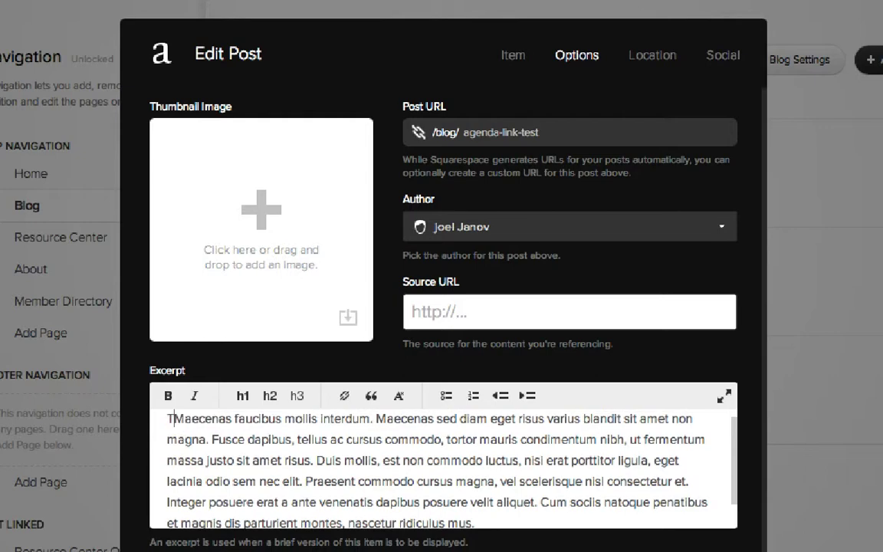
pyautogui.write('porary ')
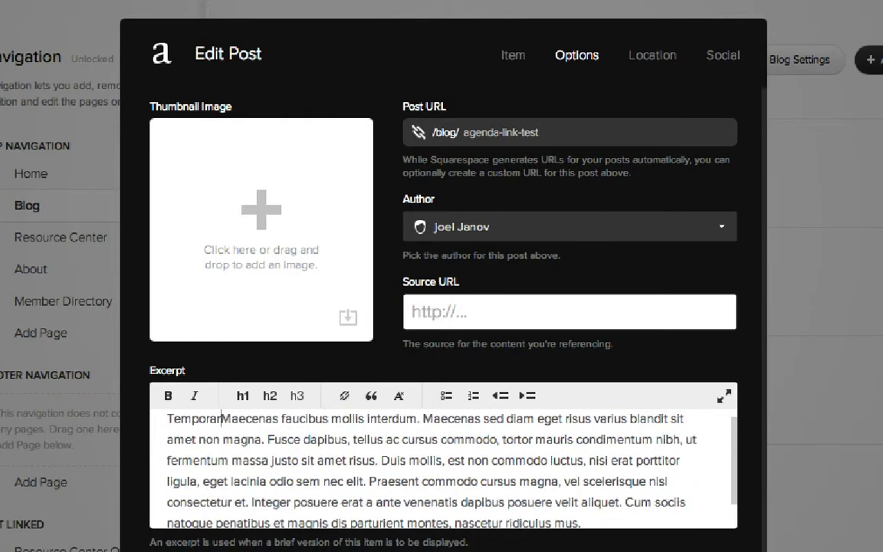
pyautogui.write('text')
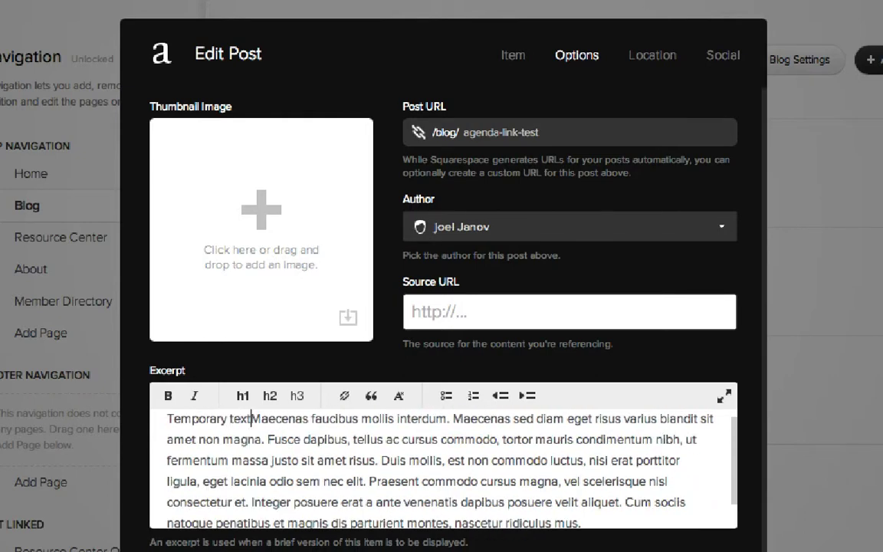
pyautogui.write('.')
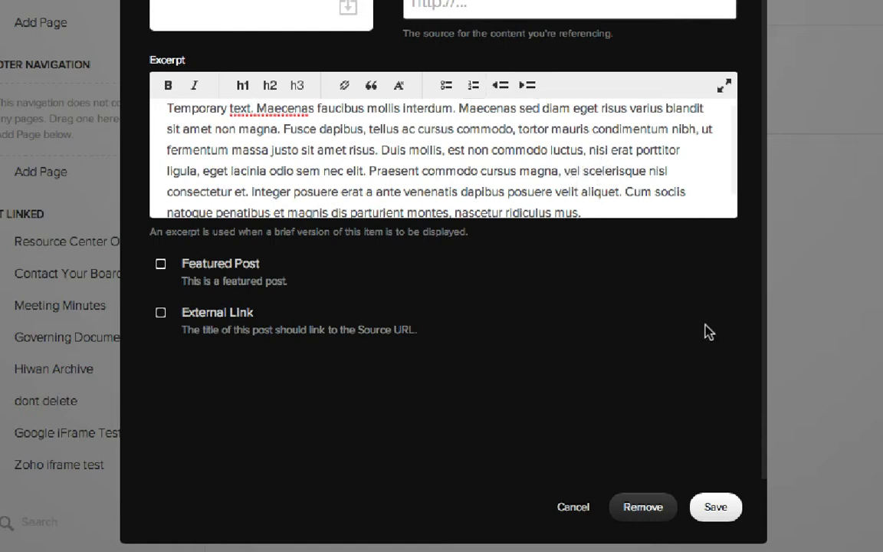
pyautogui.click(714, 507)
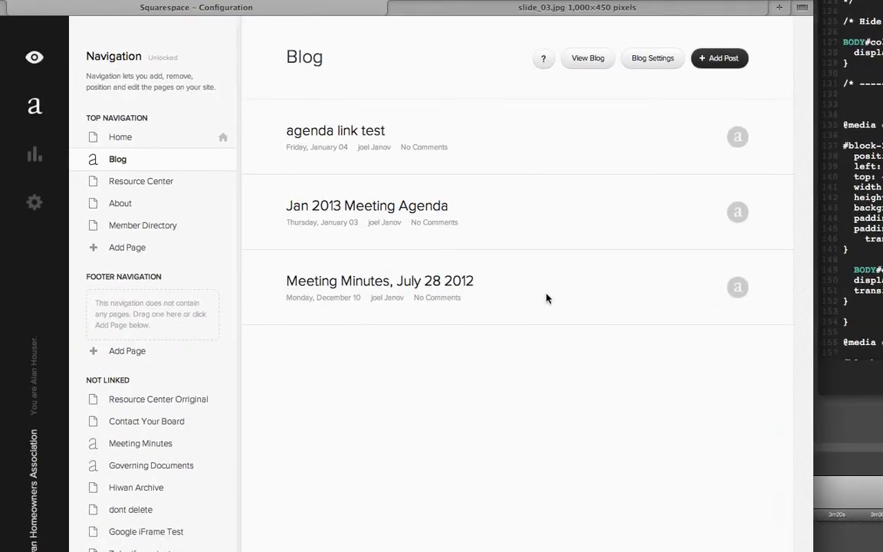
# Step: Preview the site's Home page, then load the live Hiwan site in a new browser tab
pyautogui.press('Escape')
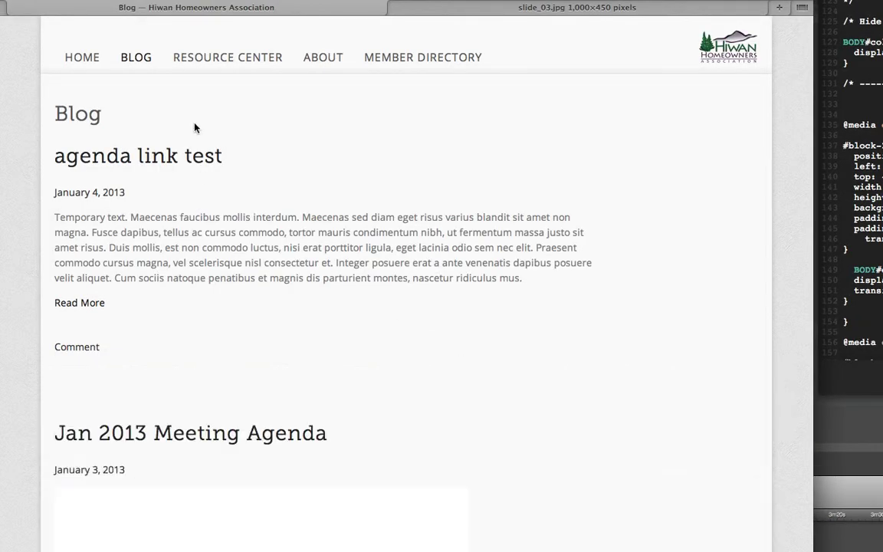
pyautogui.click(76, 59)
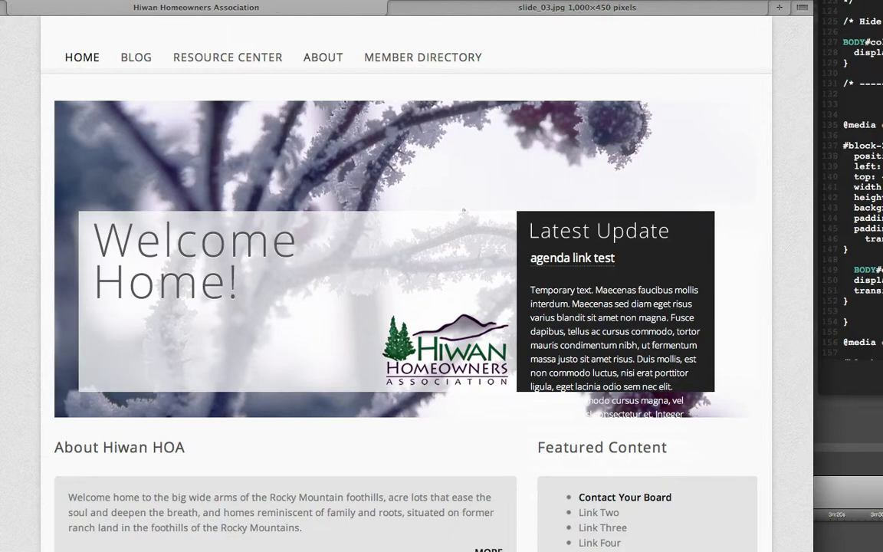
pyautogui.press('super+t')
pyautogui.write('https://joel-janov-wwmy.squarespace.com')
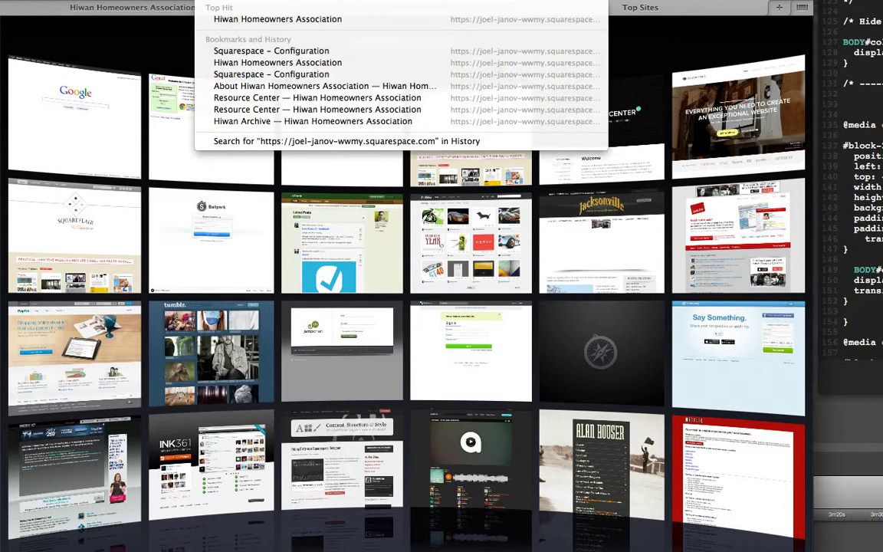
pyautogui.press('Return')
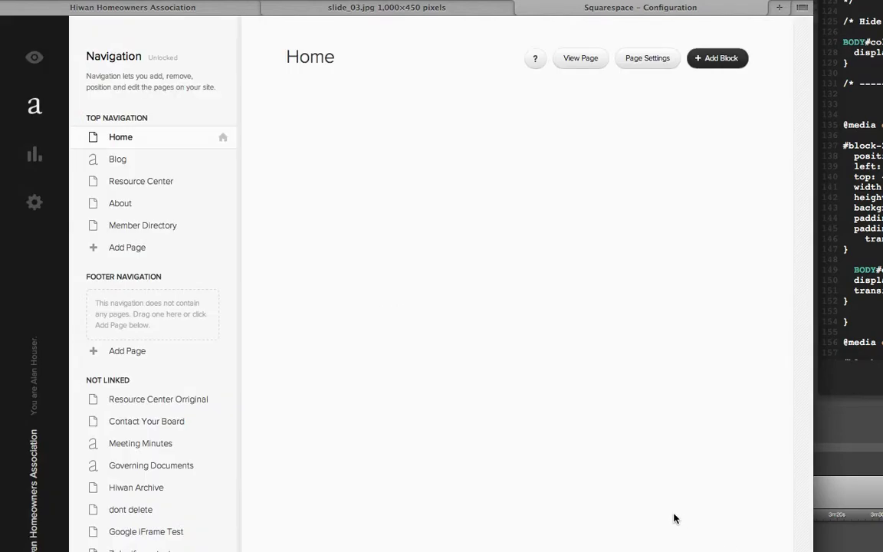
# Step: Mark where the live excerpt overflows from 'Duis mollis', then open the Blog posts in the editor
pyautogui.click(140, 8)
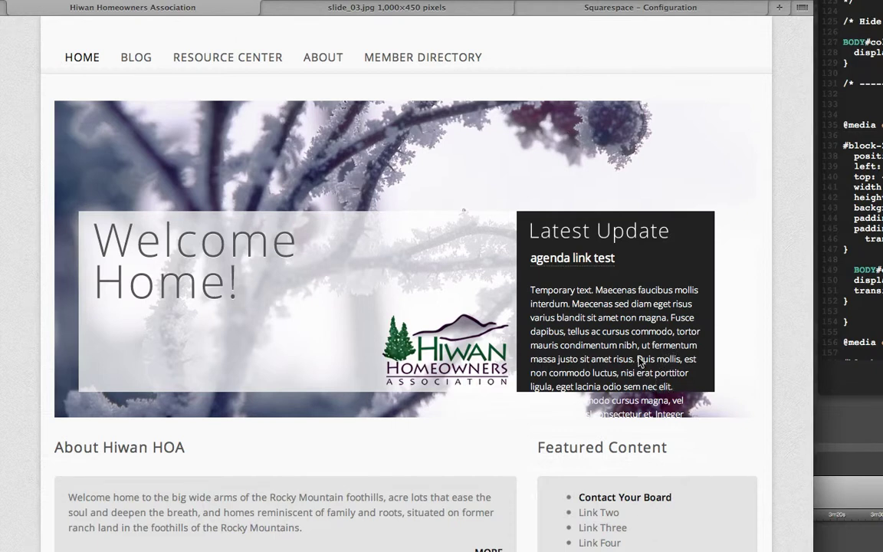
pyautogui.moveTo(638, 359); pyautogui.dragTo(661, 361)
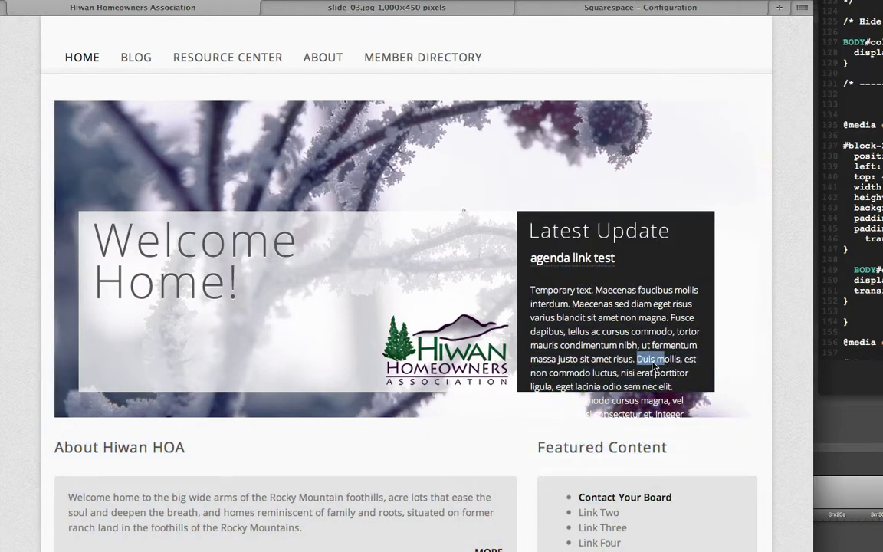
pyautogui.click(654, 363)
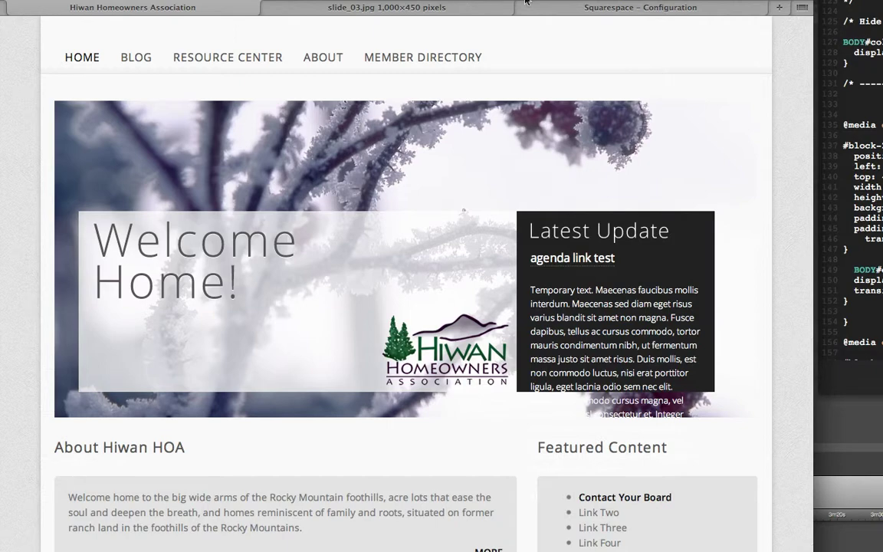
pyautogui.click(548, 9)
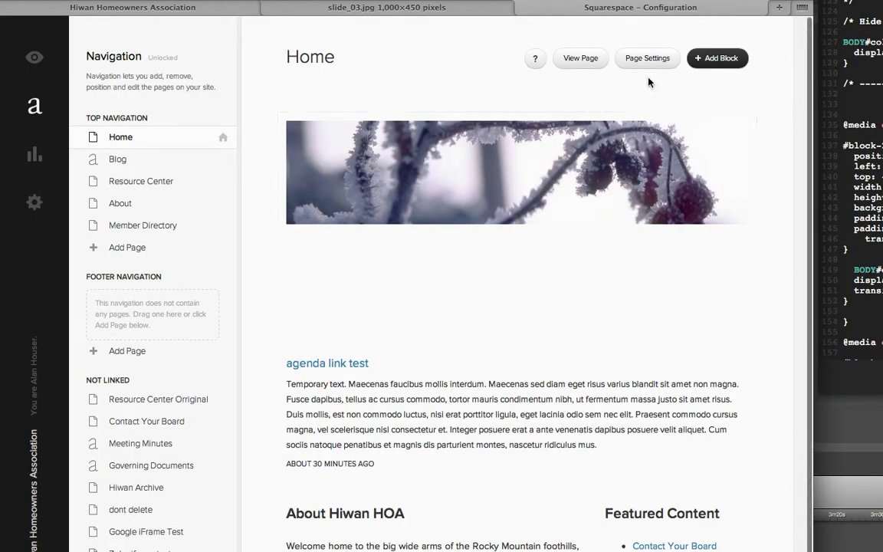
pyautogui.click(111, 159)
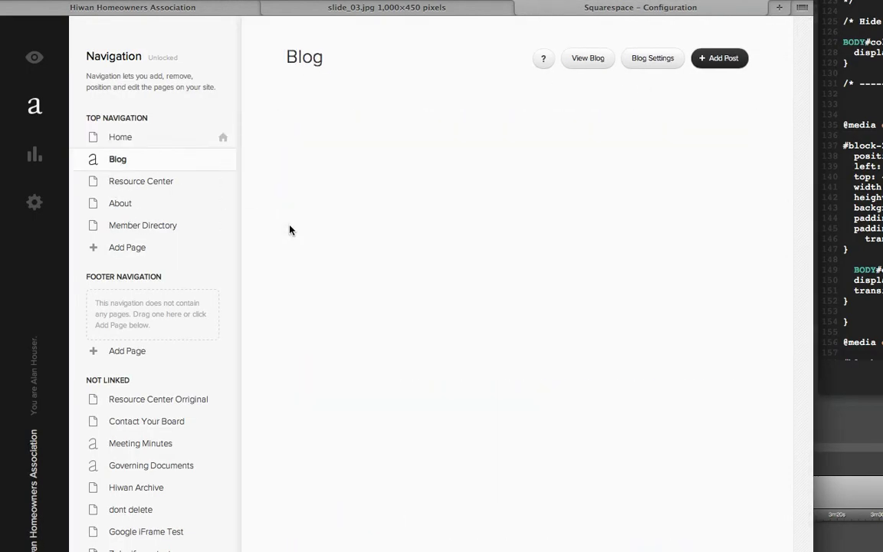
pyautogui.click(157, 7)
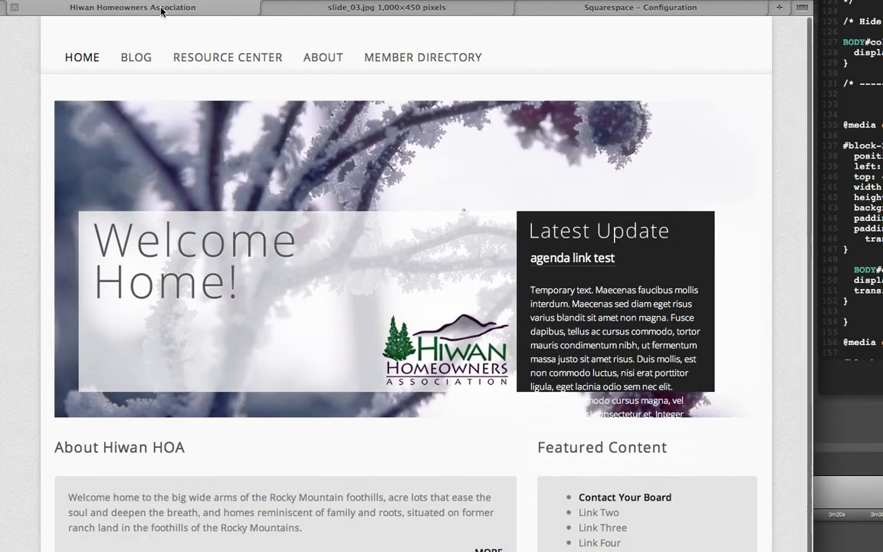
pyautogui.click(693, 10)
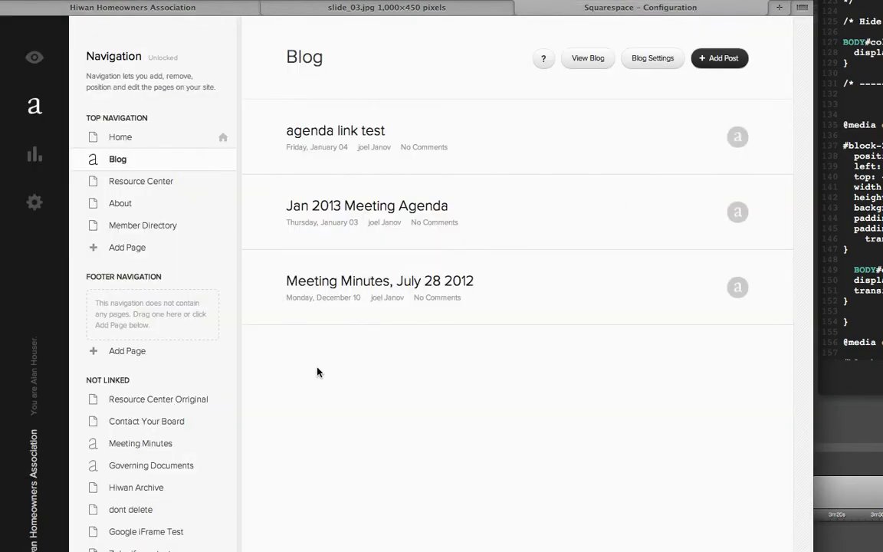
# Step: Trim the 'agenda link test' excerpt so it ends at 'sit amet risus.'
pyautogui.click(363, 123)
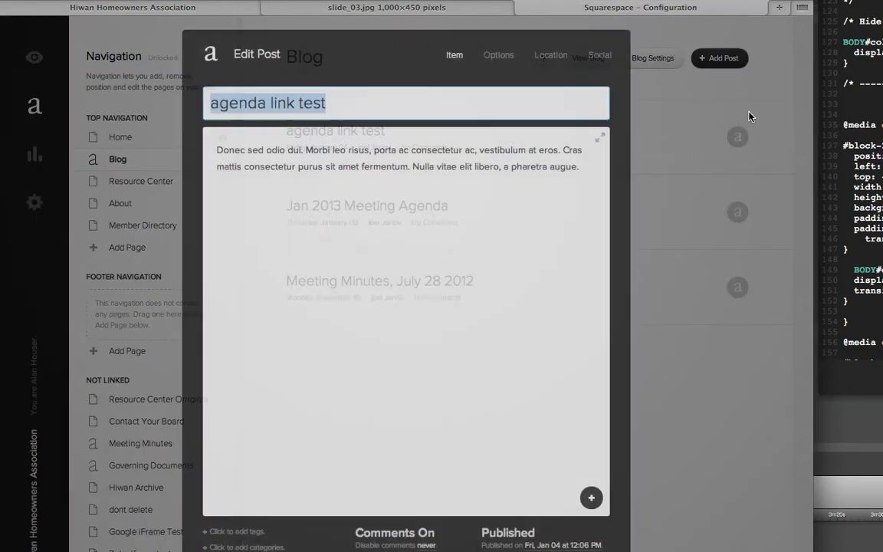
pyautogui.click(505, 58)
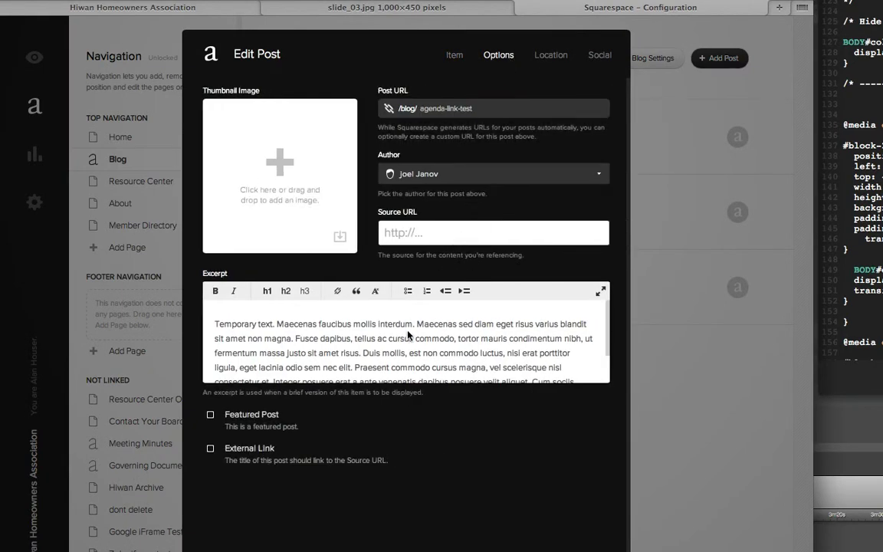
pyautogui.moveTo(416, 339); pyautogui.dragTo(365, 354)
pyautogui.click(364, 354)
pyautogui.press('shift+super+Down')
pyautogui.press('BackSpace')
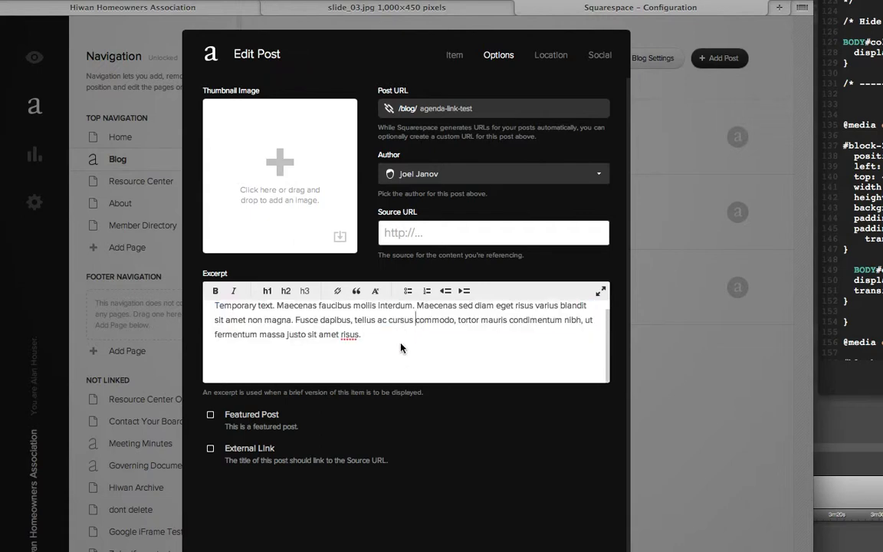
# Step: Break the excerpt into a new paragraph before 'Fusce', save the post, and preview the home page
pyautogui.scroll(1, 400, 348)
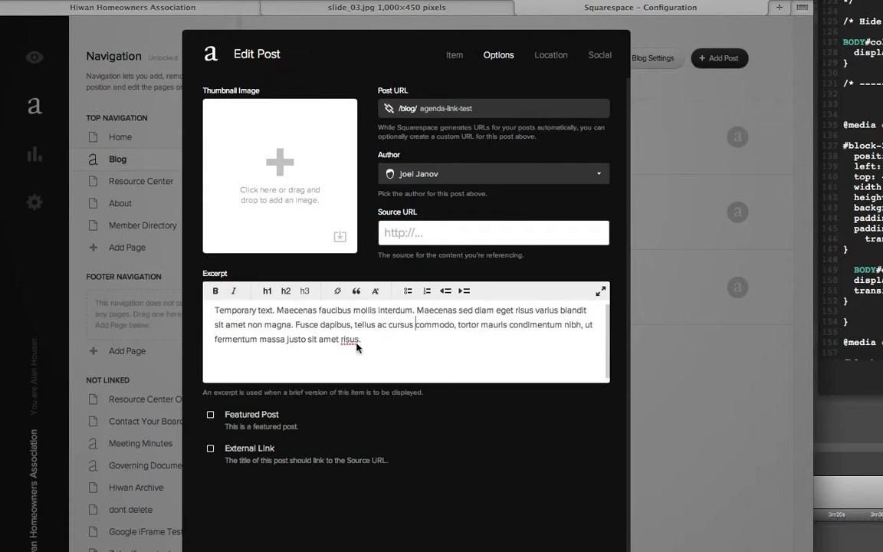
pyautogui.click(299, 340)
pyautogui.press('Return')
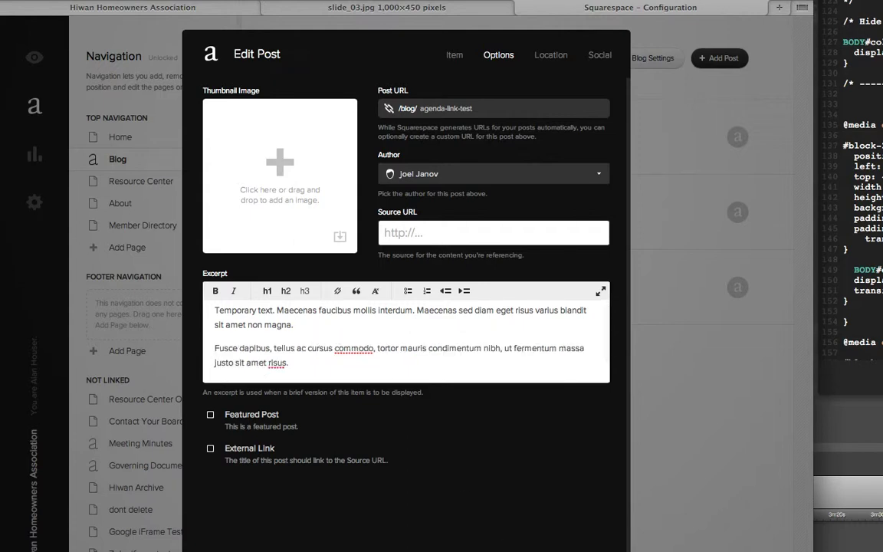
pyautogui.press('super+s')
pyautogui.click(35, 58)
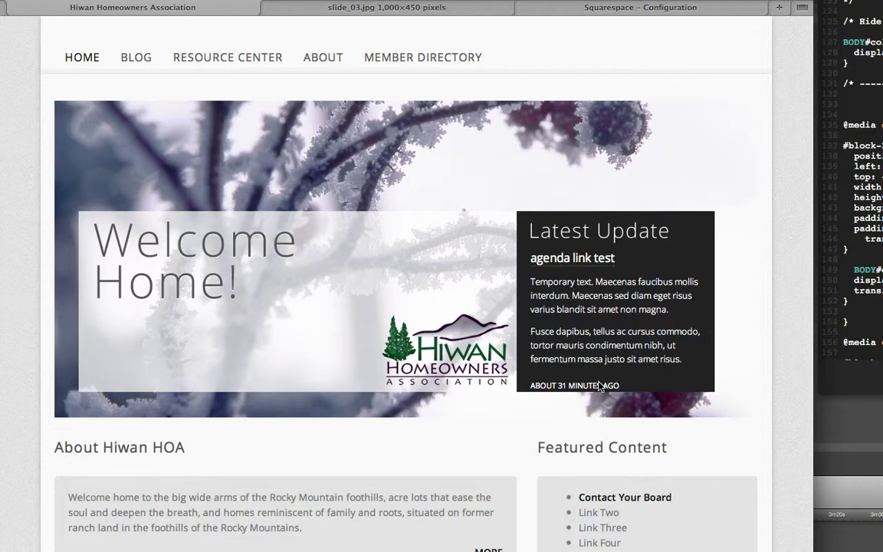
# Step: Check the live 'agenda link test' post's timestamp, return to HOME, then go back to the Configuration tab
pyautogui.tripleClick(630, 385)
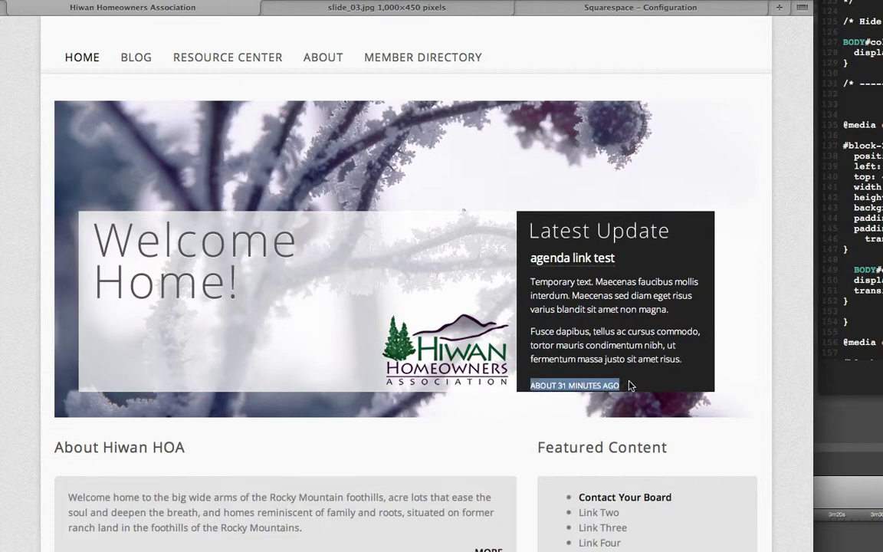
pyautogui.click(679, 327)
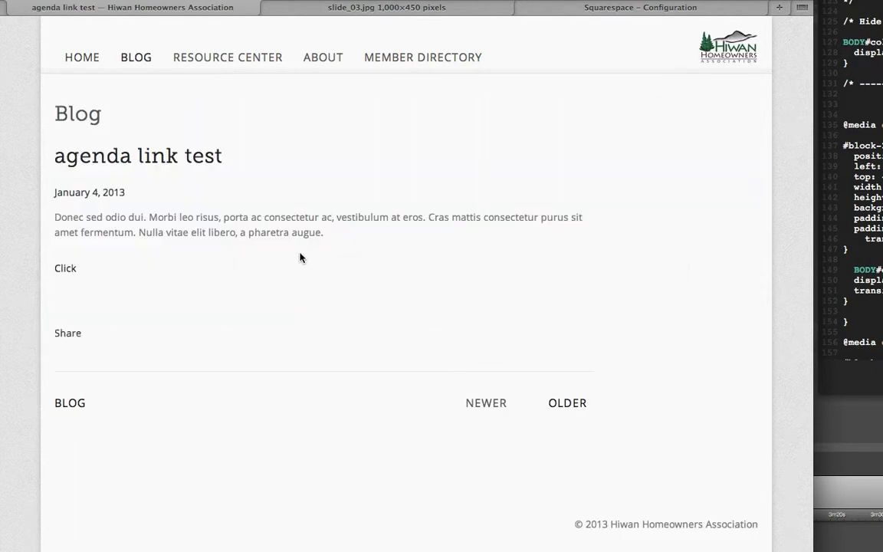
pyautogui.click(82, 58)
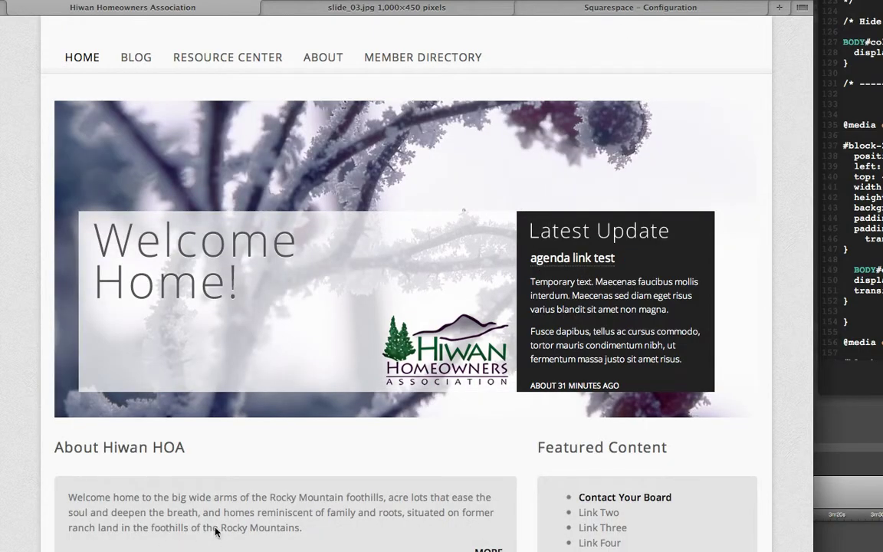
pyautogui.click(595, 7)
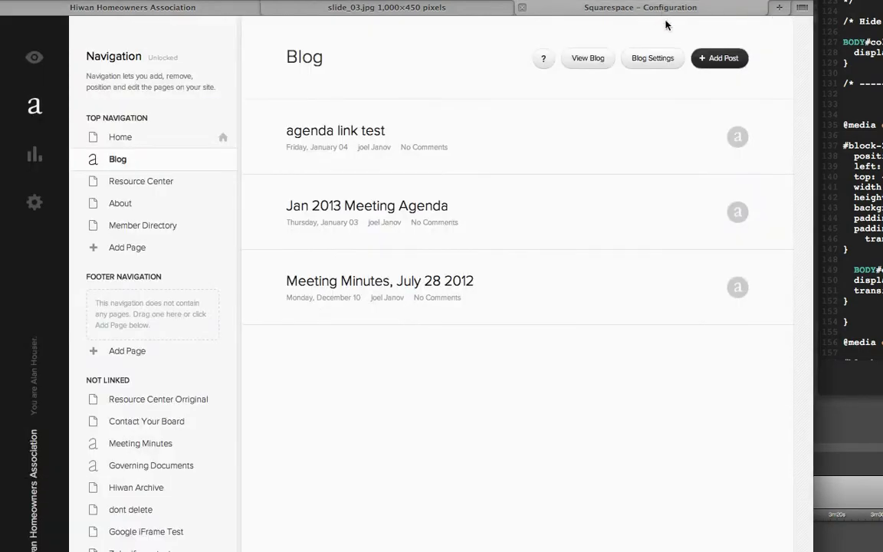
# Step: Edit the Home page and inspect the About Hiwan HOA text and its MORE link to /about
pyautogui.click(116, 138)
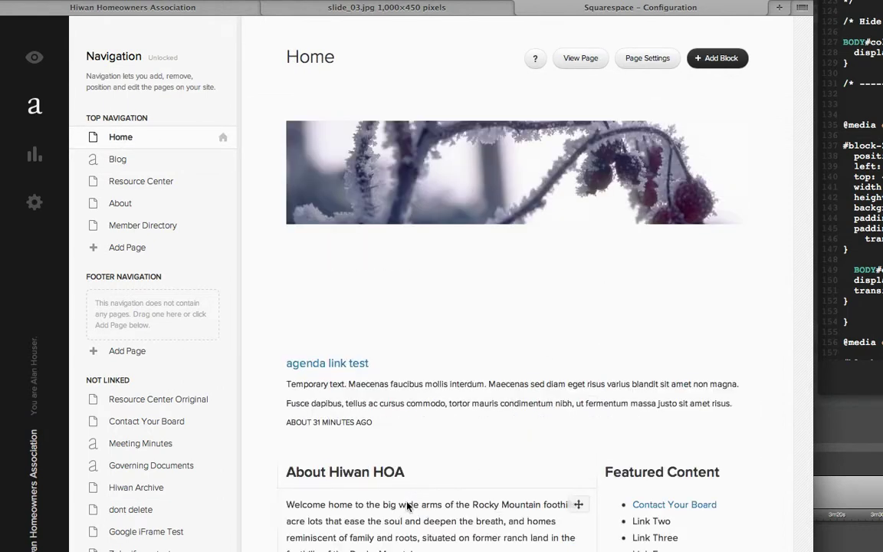
pyautogui.click(408, 521)
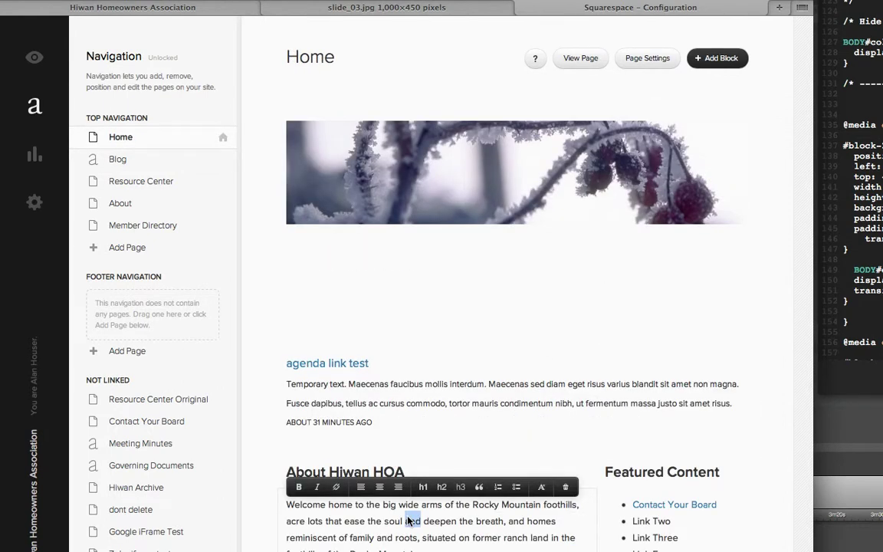
pyautogui.scroll(-1, 473, 484)
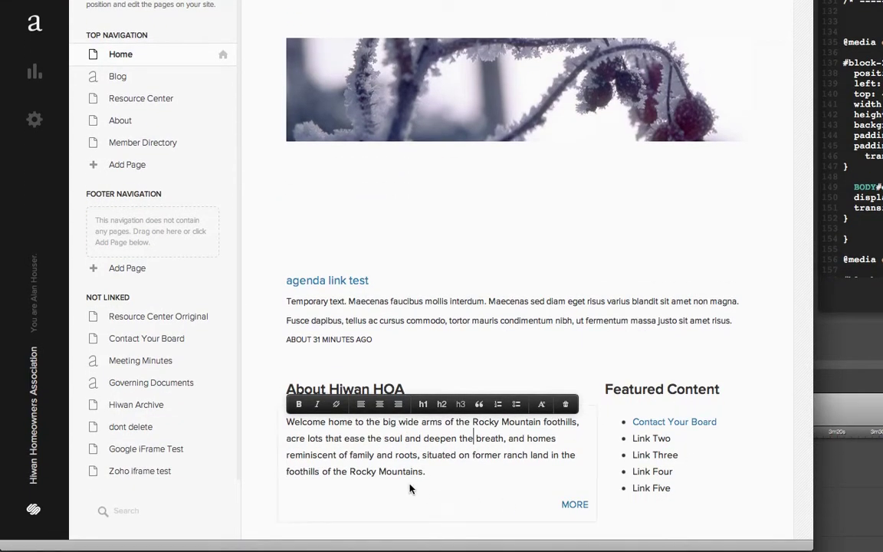
pyautogui.moveTo(429, 472); pyautogui.dragTo(273, 445)
pyautogui.hotkey('ctrl', 'a')
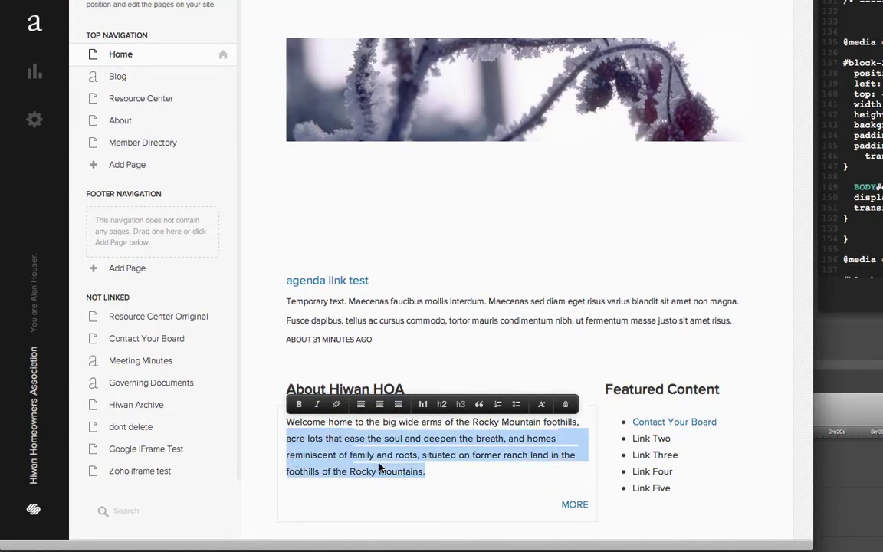
pyautogui.click(584, 518)
pyautogui.click(571, 504)
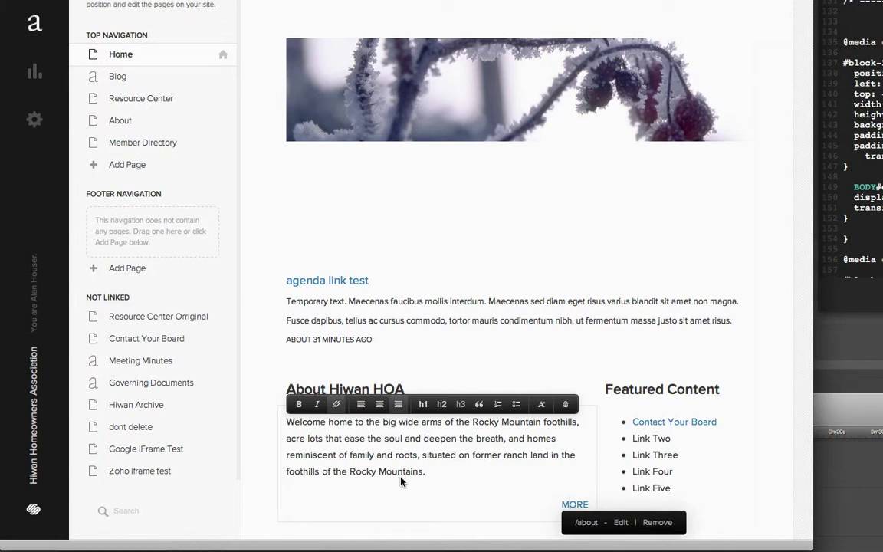
pyautogui.click(507, 475)
# Step: Inspect the Featured Content list's links without making changes
pyautogui.click(689, 457)
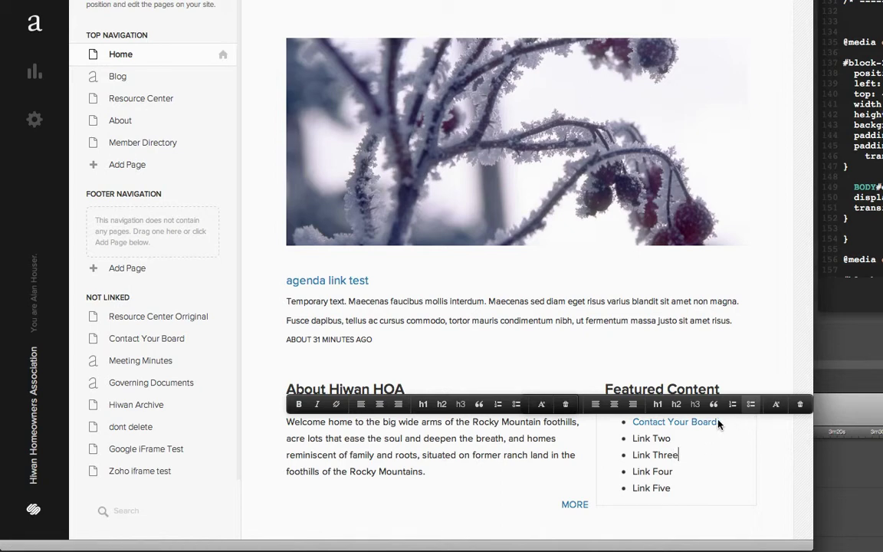
pyautogui.doubleClick(650, 442)
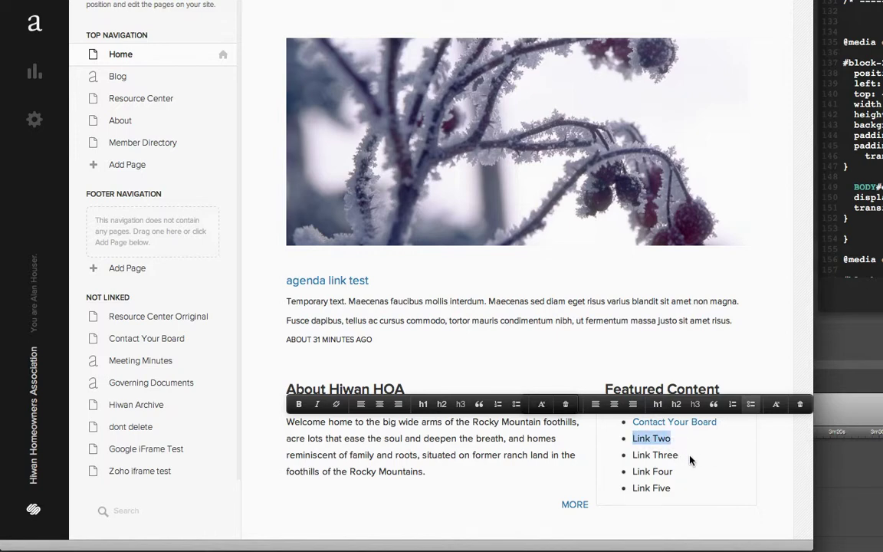
pyautogui.click(772, 324)
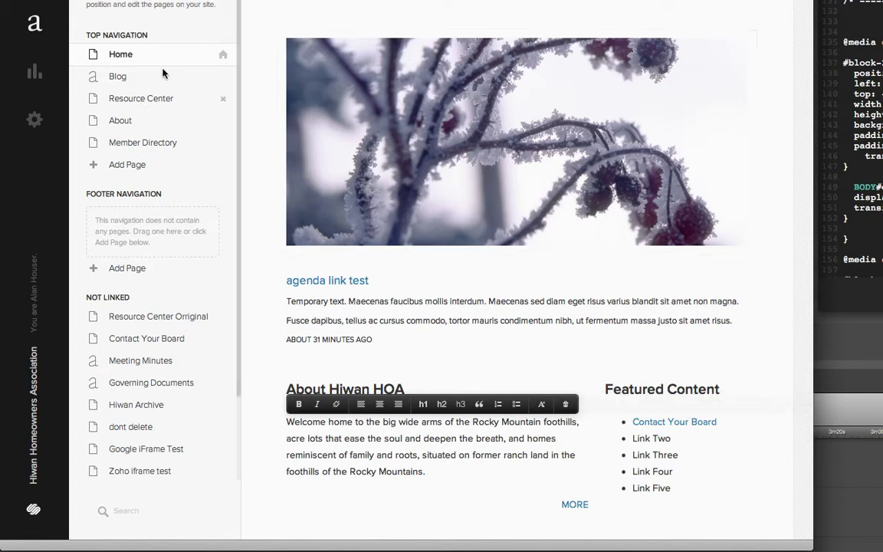
# Step: View the Box embed code in the 'Jan 2013 Meeting Agenda' post, cancelling without changes
pyautogui.click(117, 77)
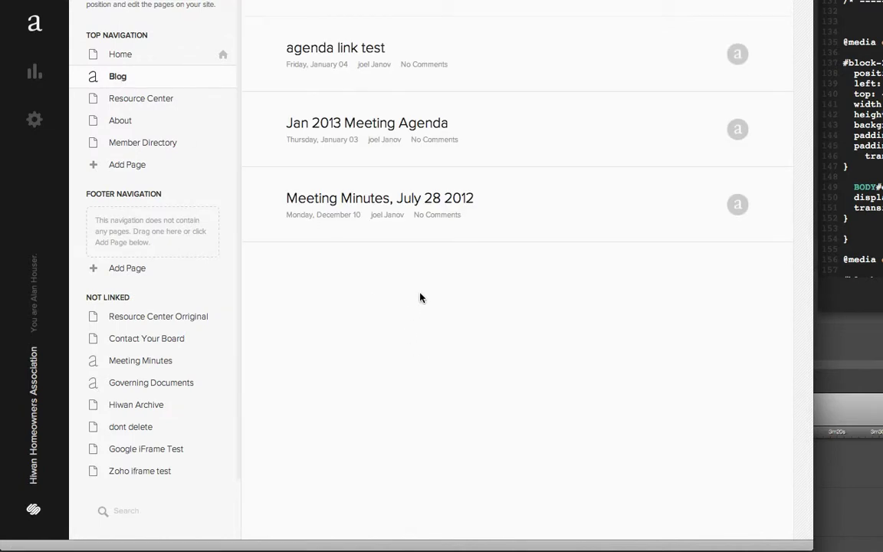
pyautogui.click(411, 124)
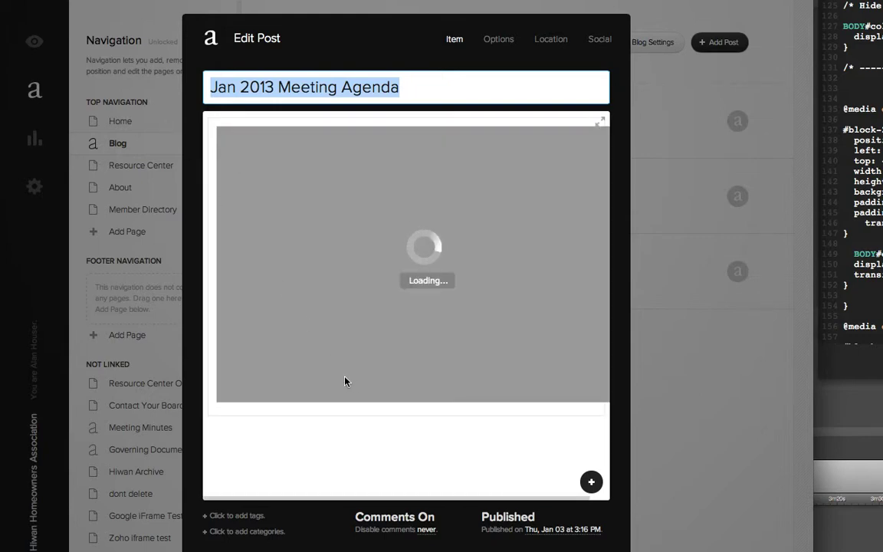
pyautogui.click(423, 292)
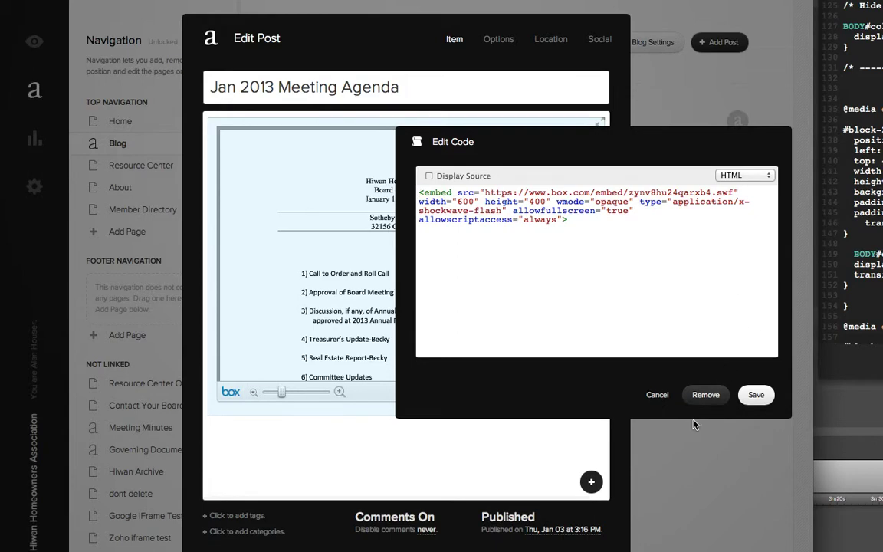
pyautogui.click(657, 395)
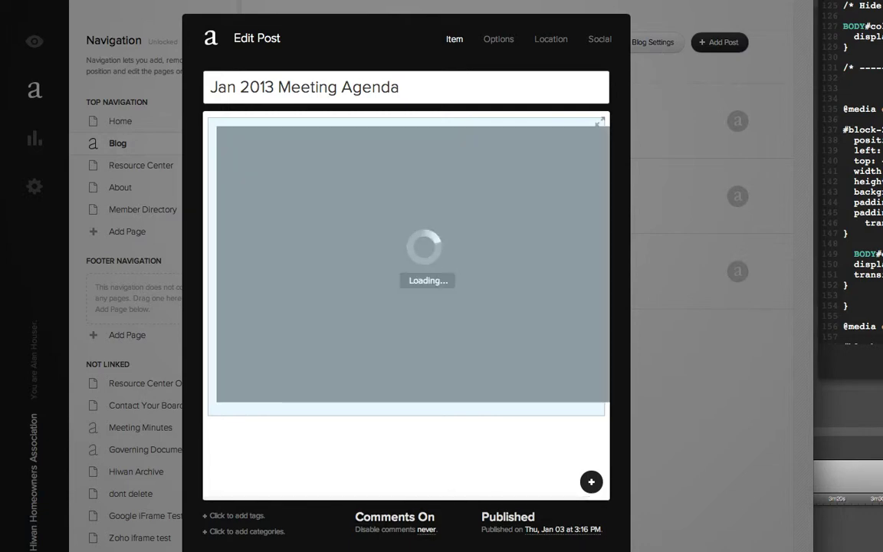
pyautogui.click(498, 549)
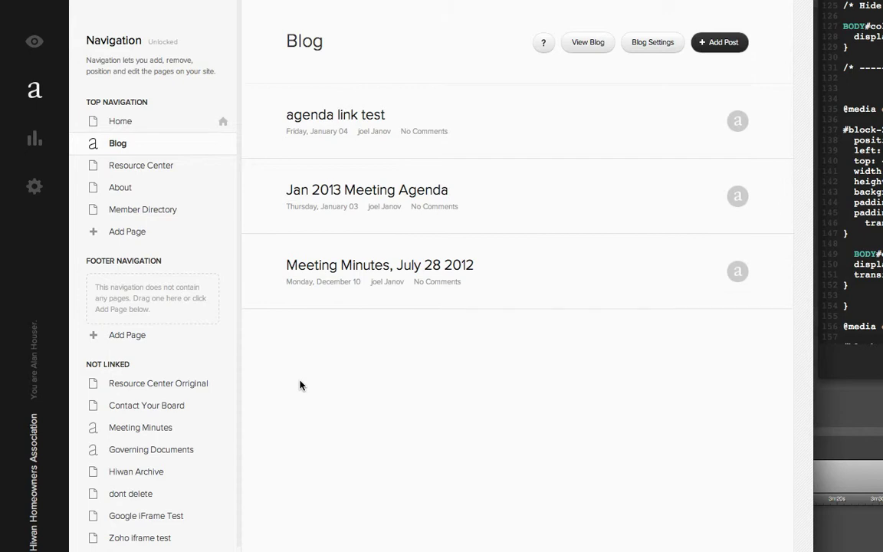
# Step: Open the Resource Center page and lengthen the side code editor window to review it
pyautogui.click(153, 170)
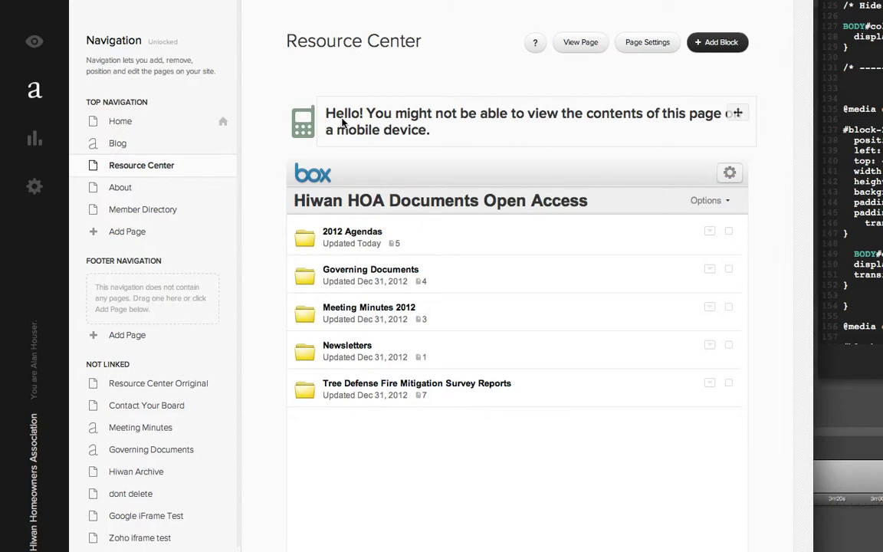
pyautogui.scroll(20, 850, 230)
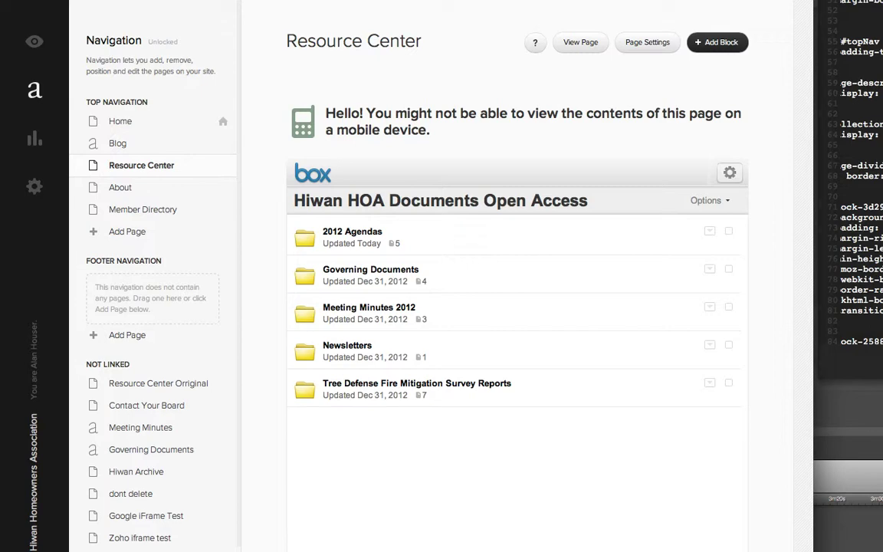
pyautogui.moveTo(881, 378); pyautogui.dragTo(881, 544)
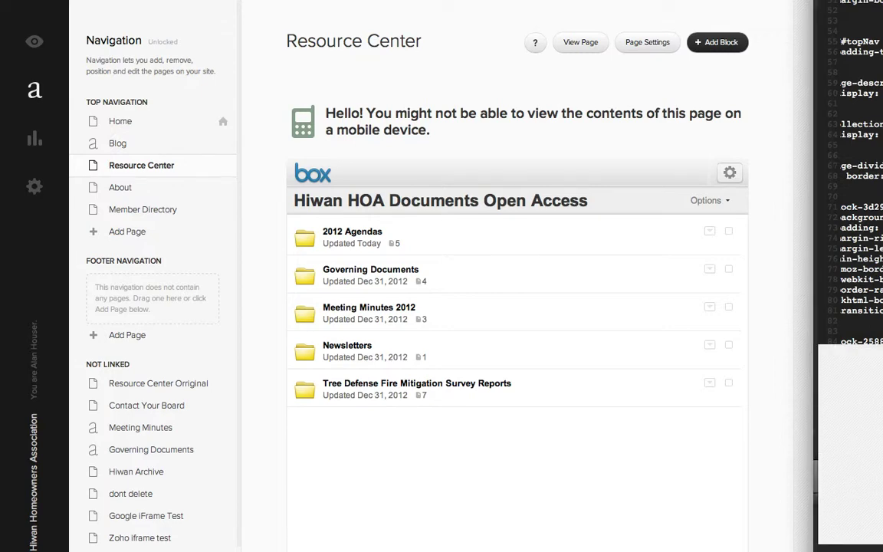
pyautogui.scroll(17, 851, 275)
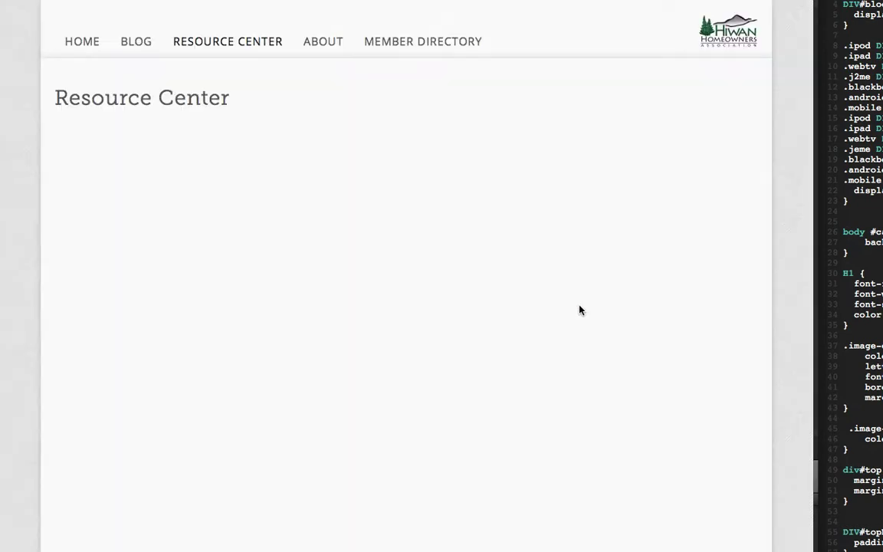
pyautogui.scroll(-3, 580, 310)
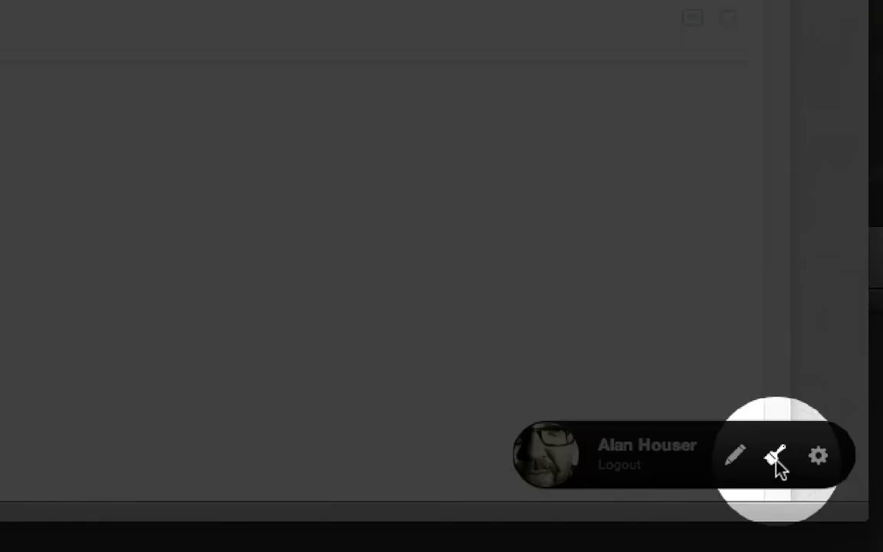
# Step: Open the Custom CSS editor from Style mode, accept its warning, and dock it on the right
pyautogui.click(774, 459)
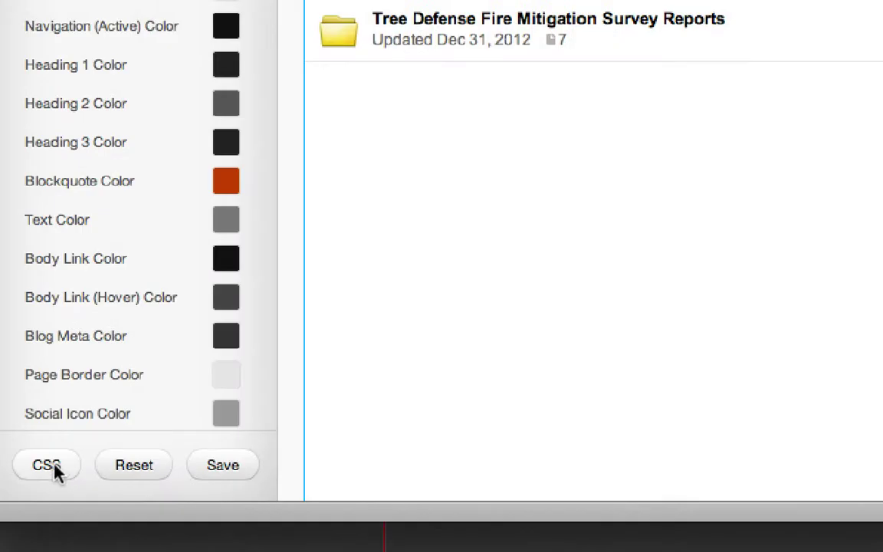
pyautogui.click(46, 465)
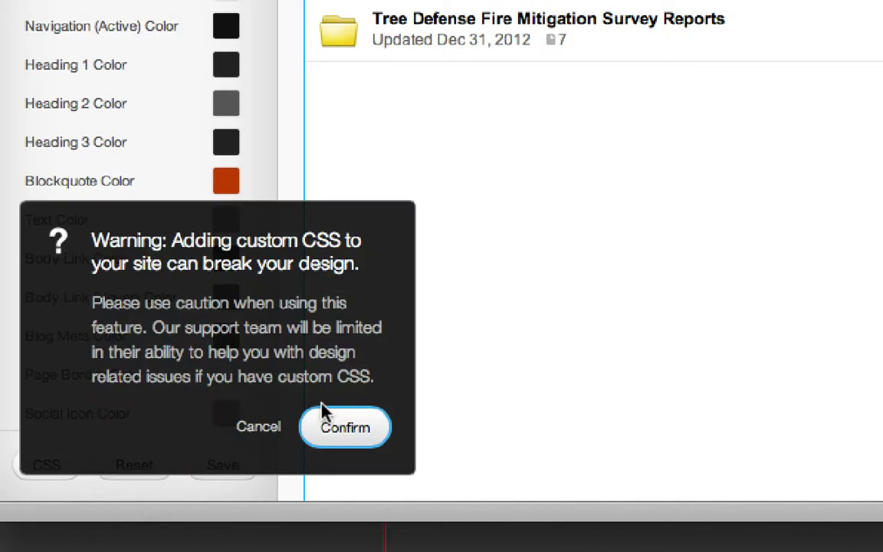
pyautogui.click(357, 437)
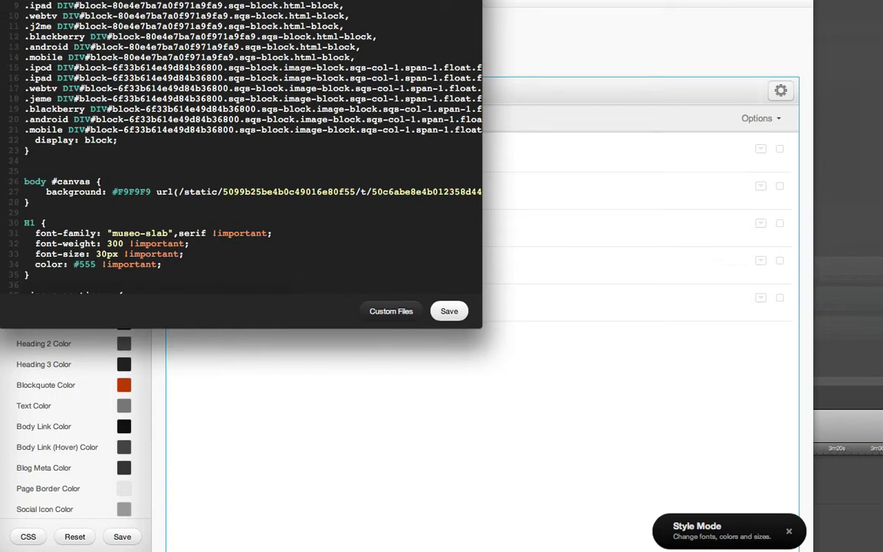
pyautogui.moveTo(241, 2); pyautogui.dragTo(881, 1)
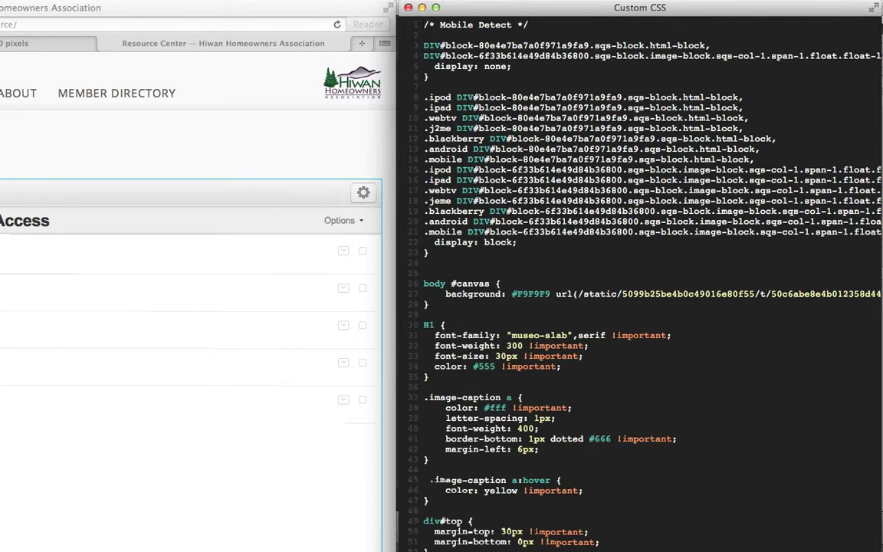
# Step: Reload the Resource Center page and inspect the mobile warning text block and .ipod CSS rule
pyautogui.press('super+grave')
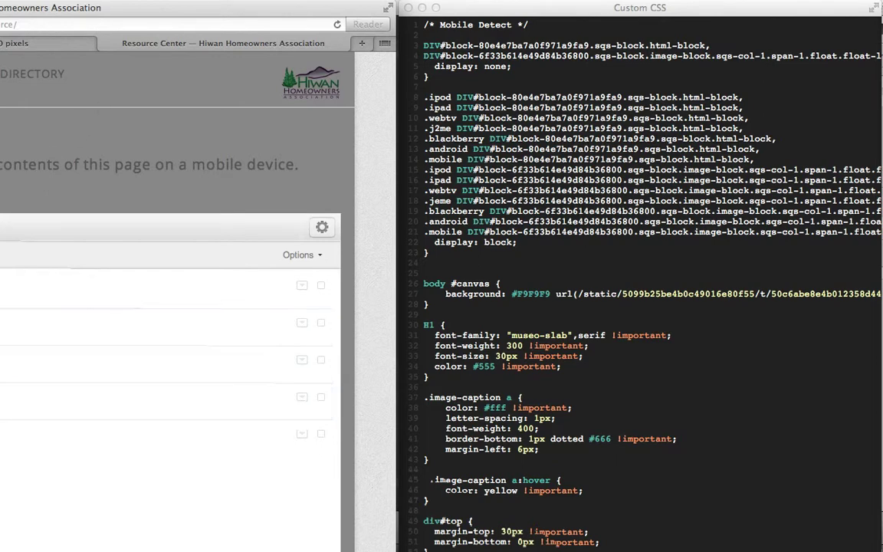
pyautogui.click(337, 25)
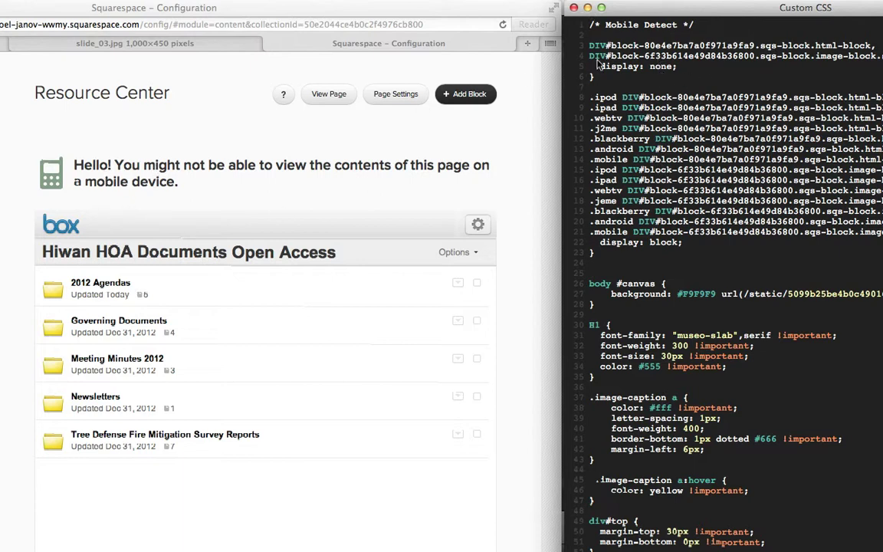
pyautogui.click(341, 158)
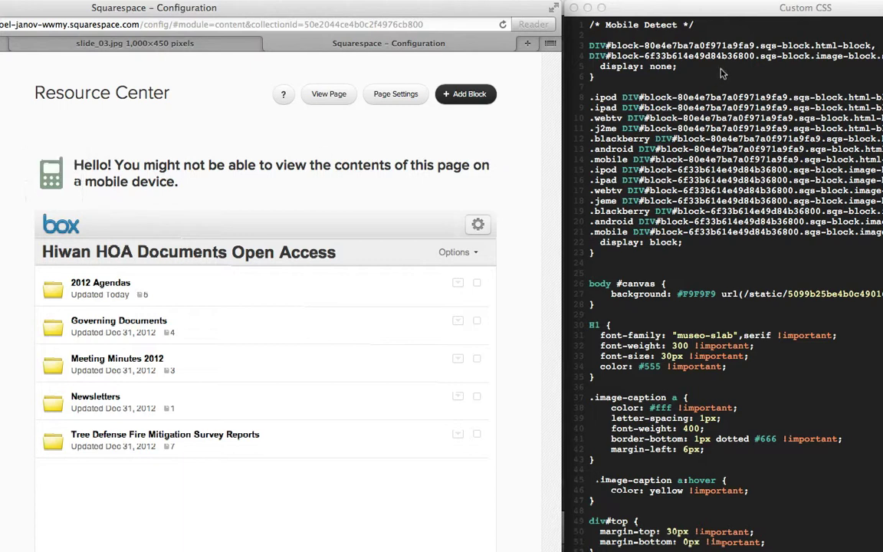
pyautogui.click(419, 163)
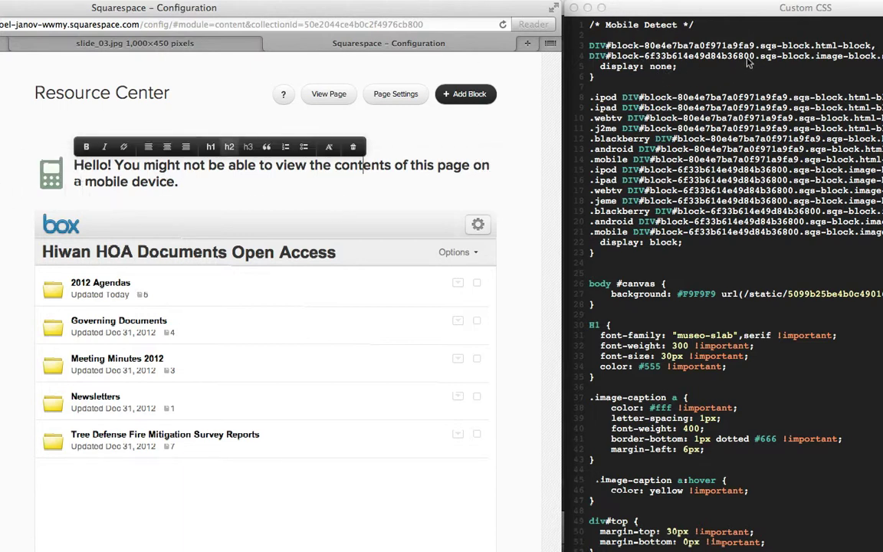
pyautogui.click(610, 65)
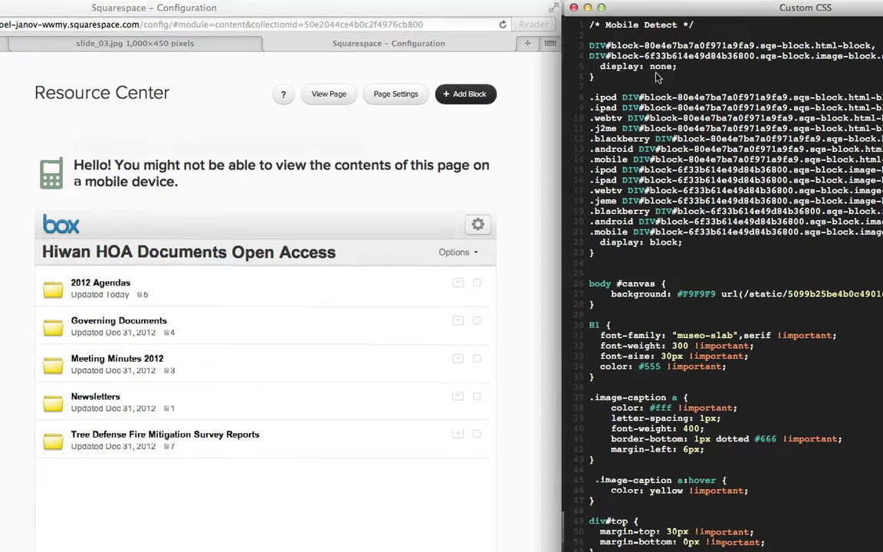
pyautogui.click(589, 100)
pyautogui.click(362, 164)
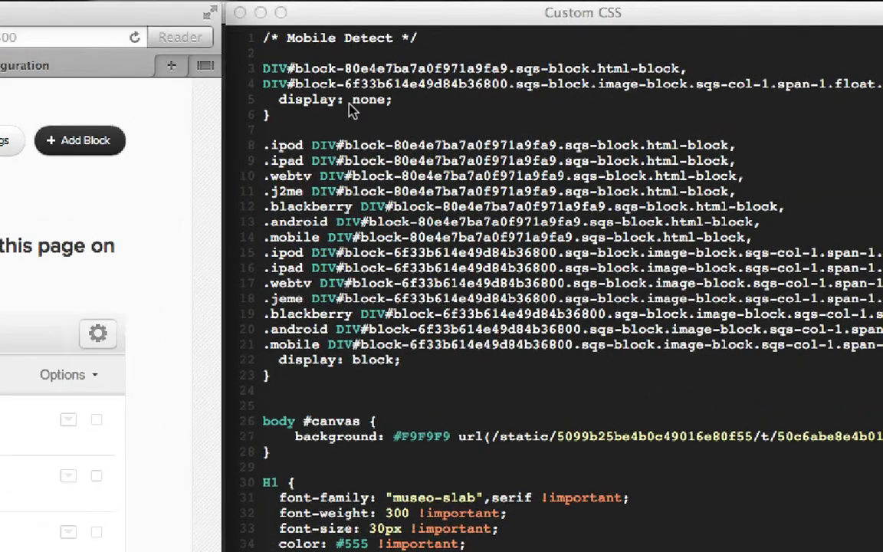
# Step: Try display: none on CSS line 22, revert it to block, and save
pyautogui.doubleClick(373, 360)
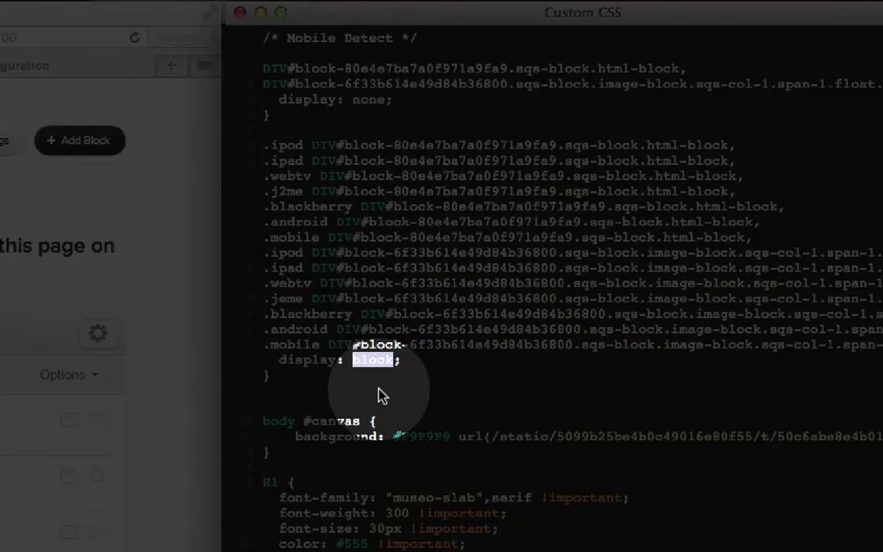
pyautogui.write('none')
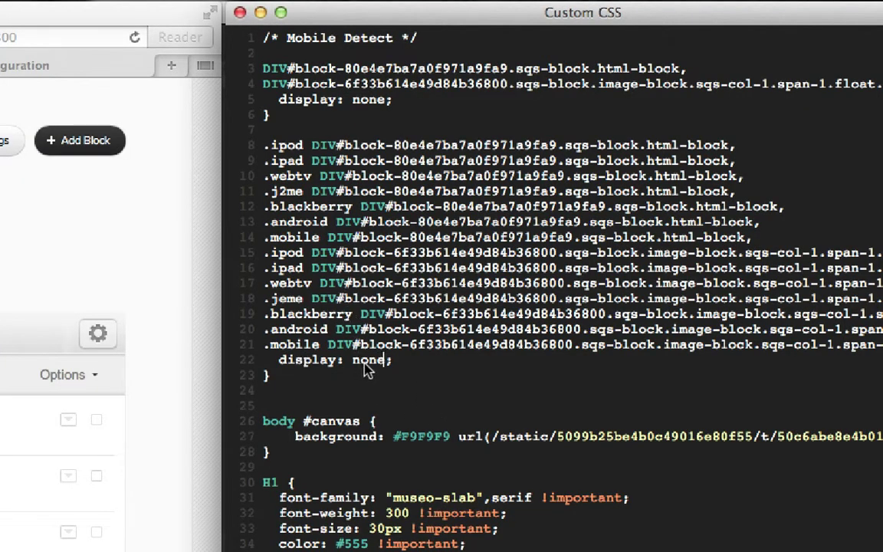
pyautogui.hscroll(1, 366, 370)
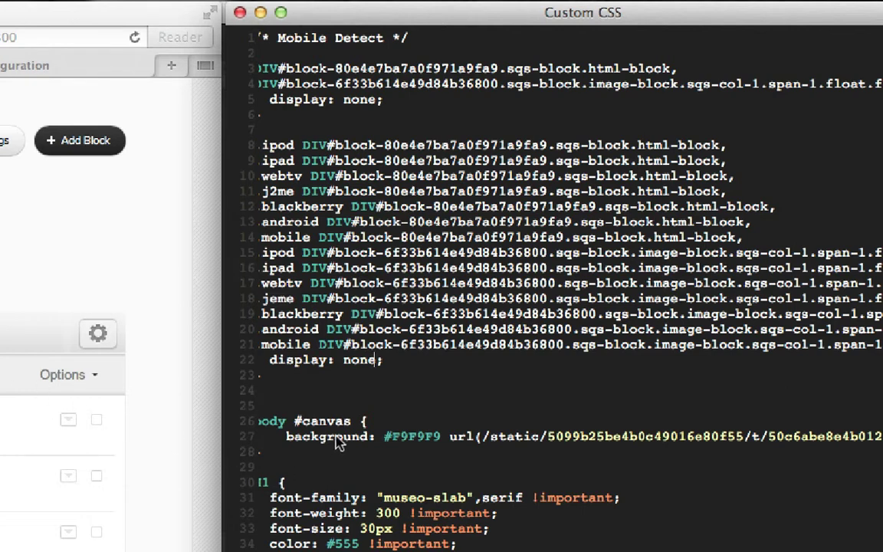
pyautogui.doubleClick(365, 359)
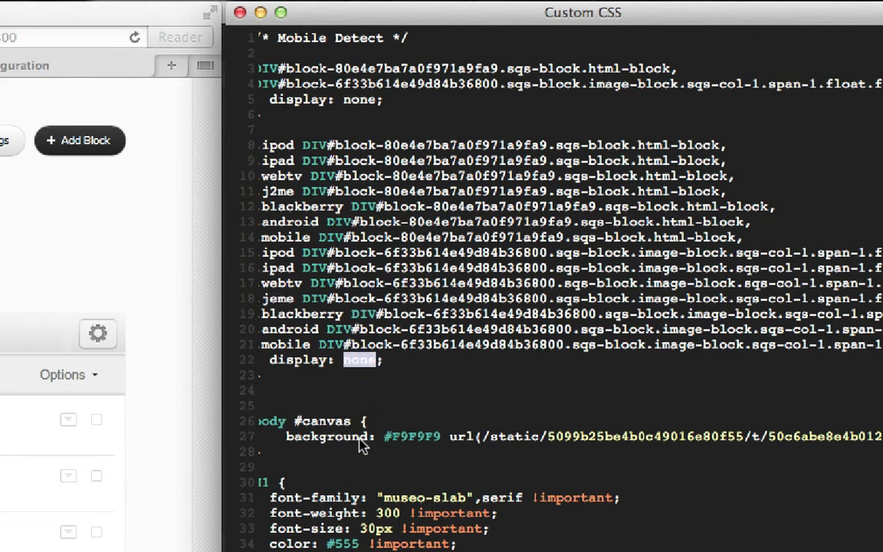
pyautogui.write('block')
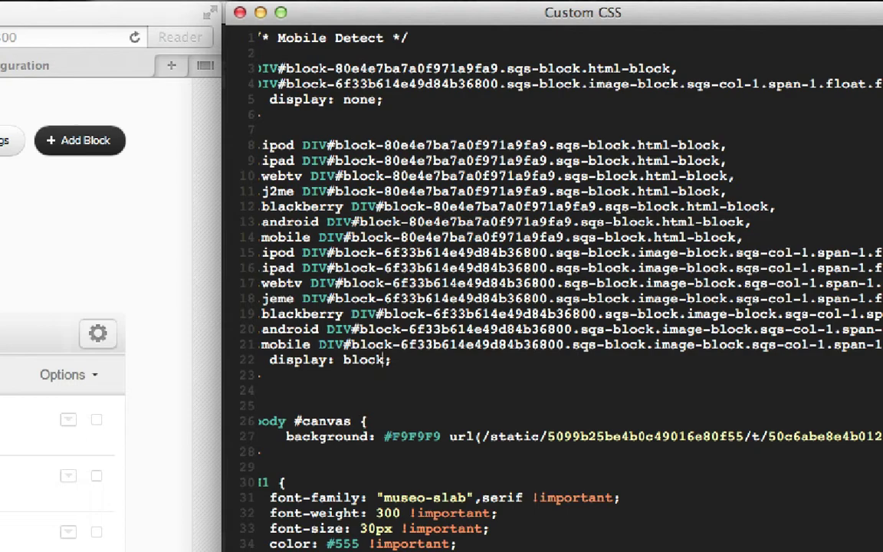
pyautogui.press('super+s')
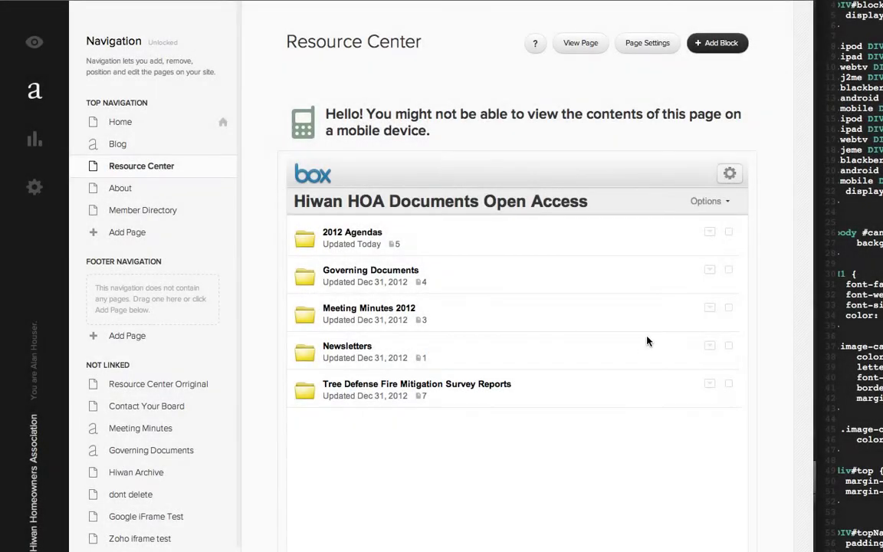
# Step: Inspect the Box embed code's 100 width and 800 height values, then cancel without saving
pyautogui.click(538, 299)
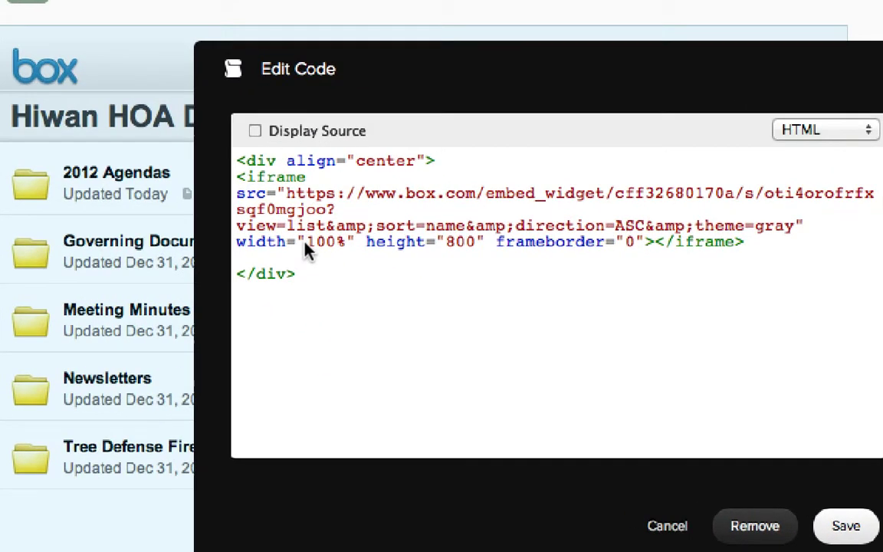
pyautogui.moveTo(458, 274); pyautogui.dragTo(476, 272)
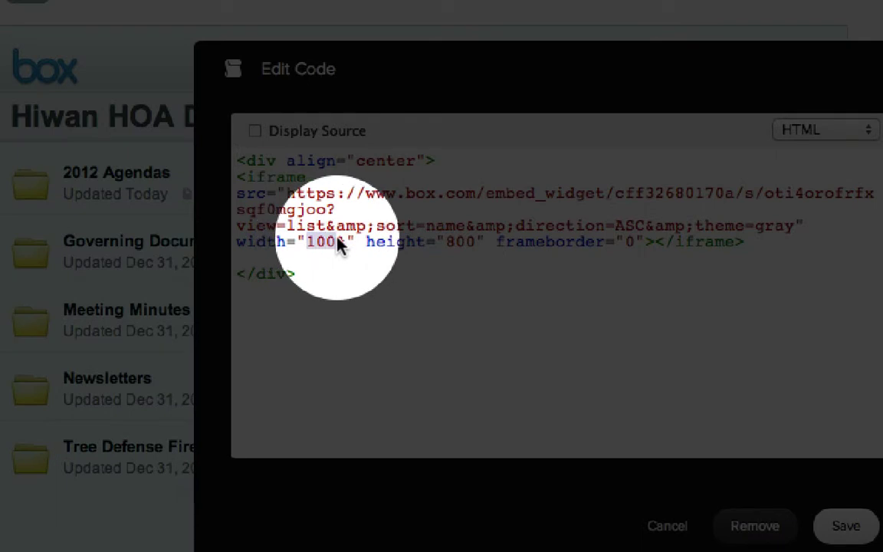
pyautogui.click(447, 243)
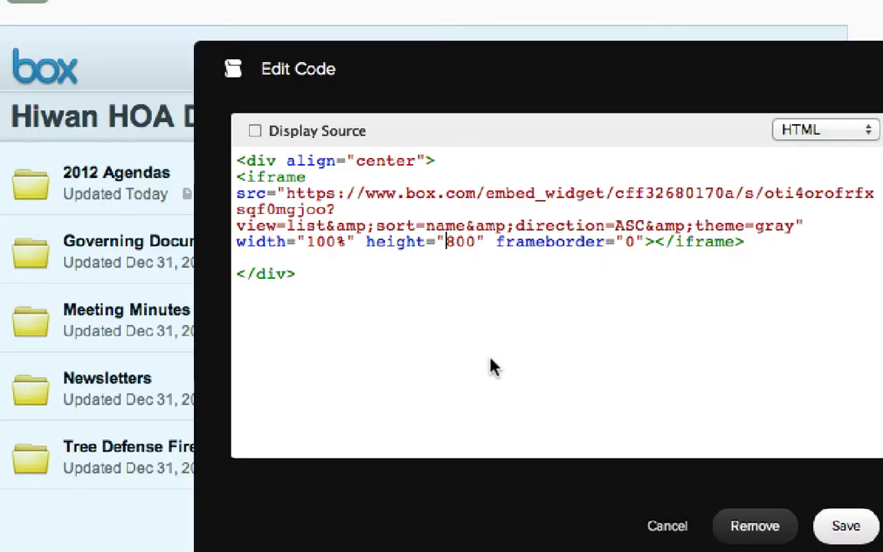
pyautogui.click(665, 529)
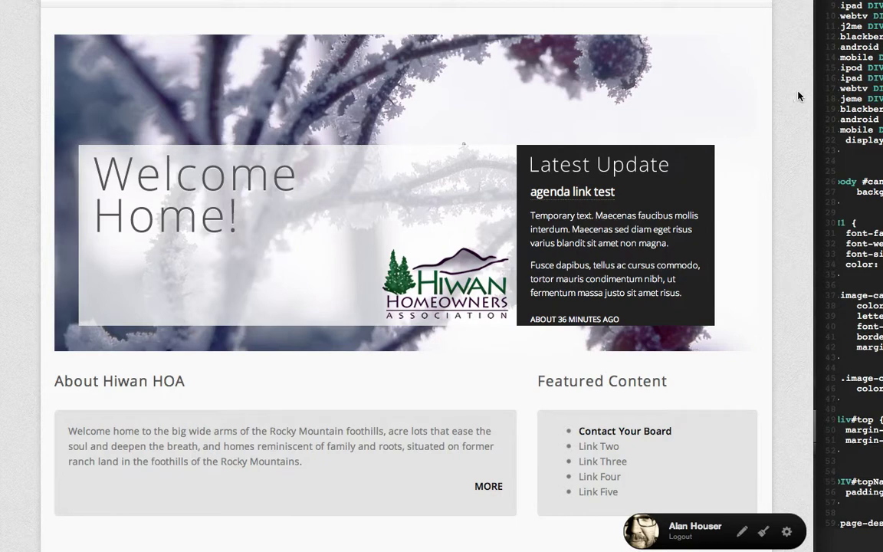
pyautogui.moveTo(814, 95); pyautogui.dragTo(700, 123)
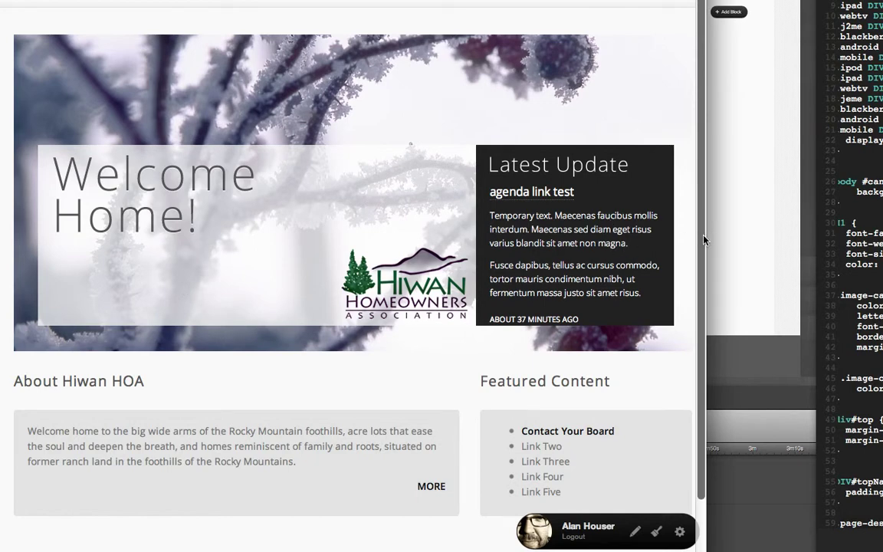
pyautogui.moveTo(704, 238); pyautogui.dragTo(677, 241)
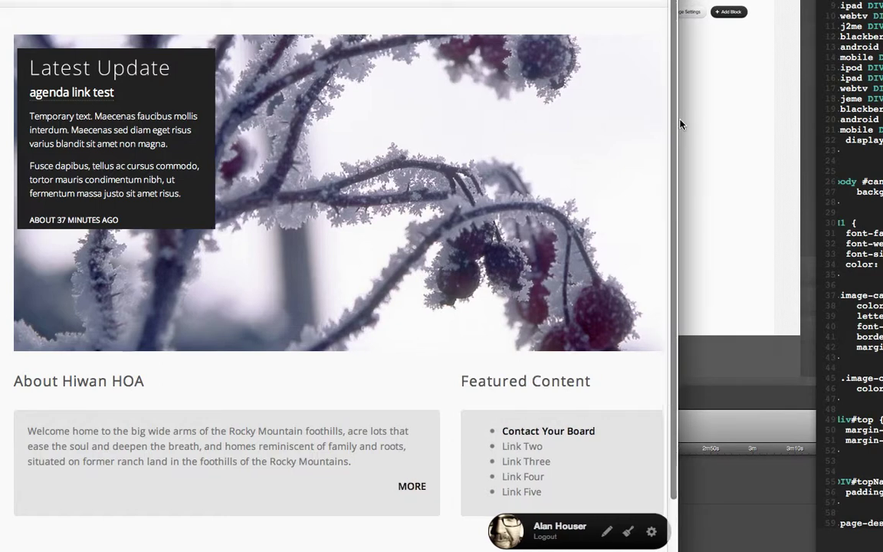
pyautogui.moveTo(675, 125); pyautogui.dragTo(398, 157)
pyautogui.moveTo(394, 155); pyautogui.dragTo(816, 166)
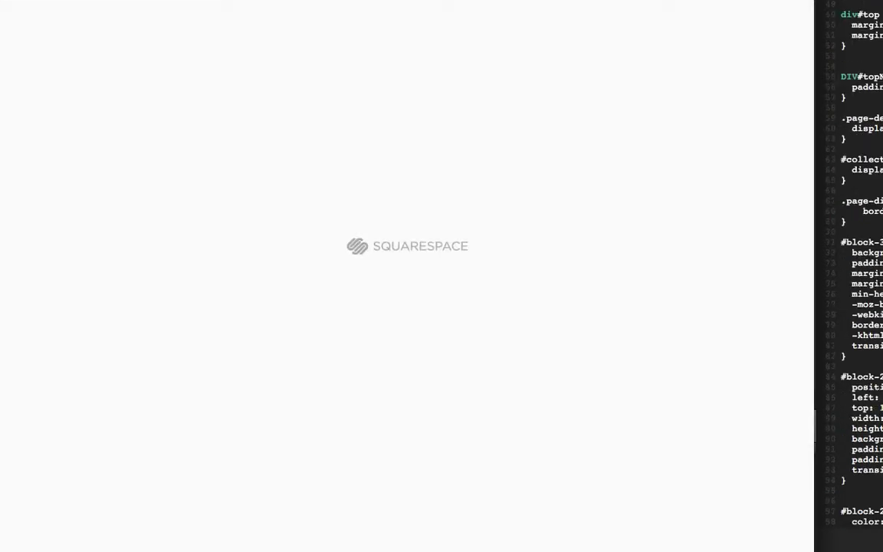
# Step: Switch the site editor to the About page from the navigation sidebar
pyautogui.scroll(10, 848, 276)
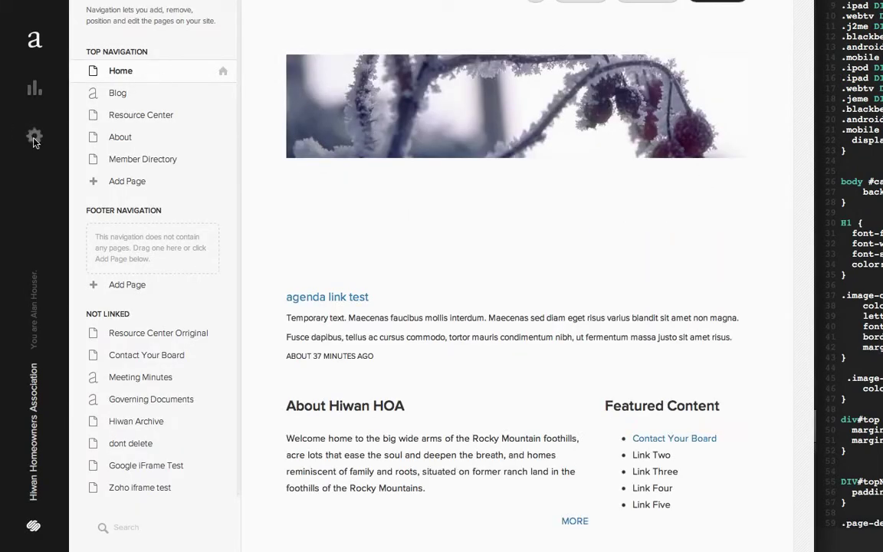
pyautogui.click(120, 138)
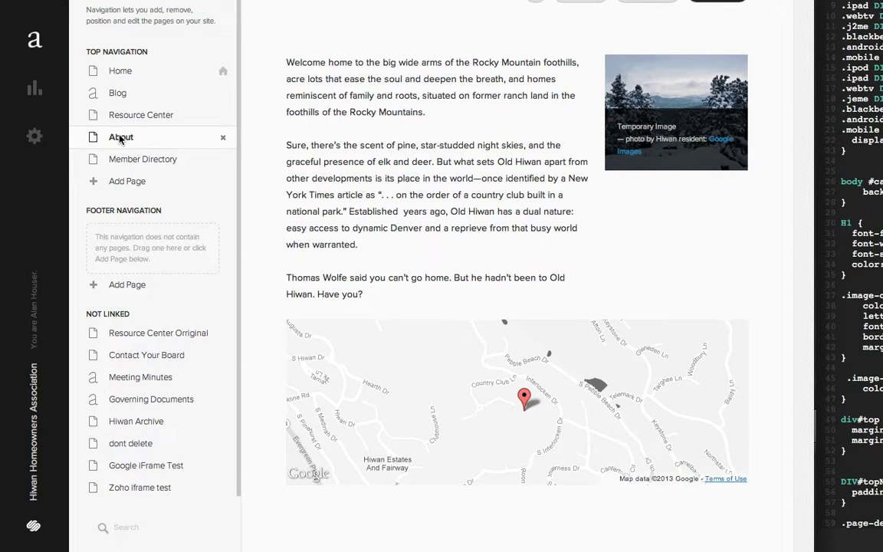
# Step: Show the Add a Block insert point at the top of the About page content
pyautogui.moveTo(704, 129)
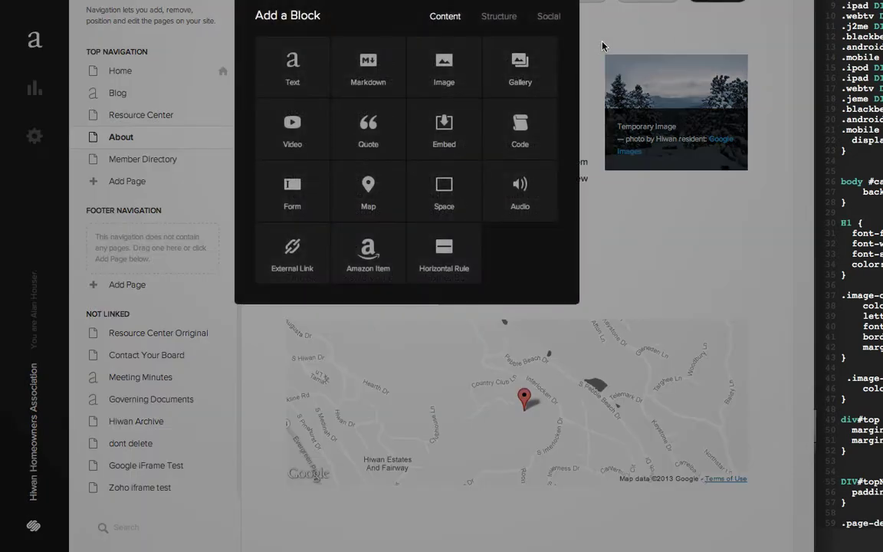
# Step: Insert a Gallery block into the About page text using Slideshow design with Autoplay on
pyautogui.moveTo(614, 181); pyautogui.dragTo(640, 181)
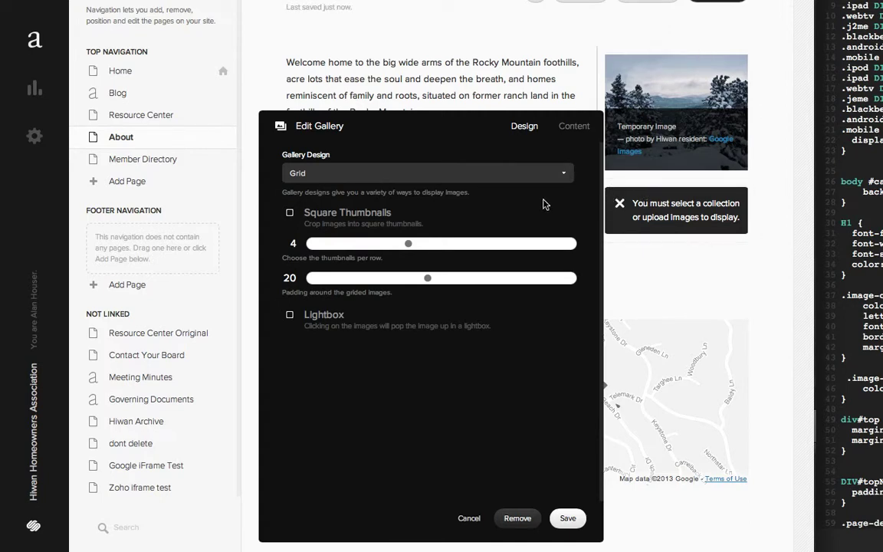
pyautogui.click(388, 173)
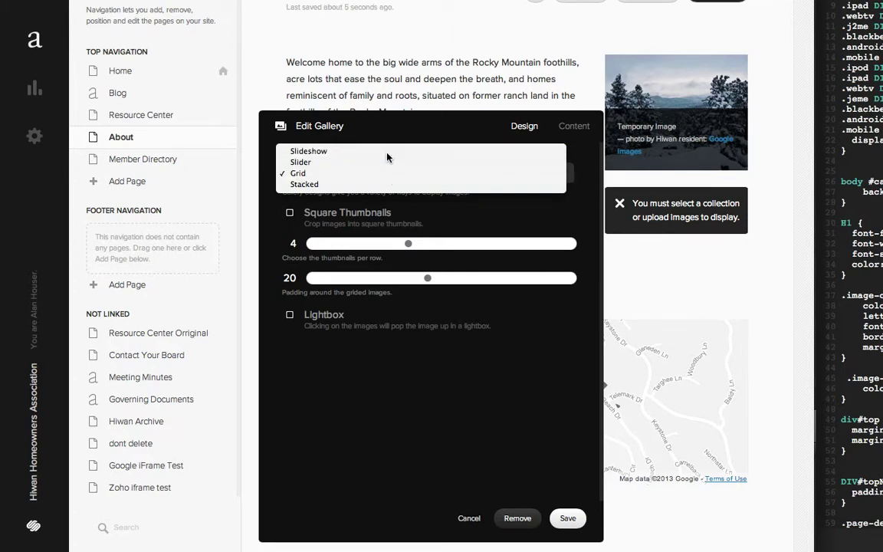
pyautogui.click(386, 155)
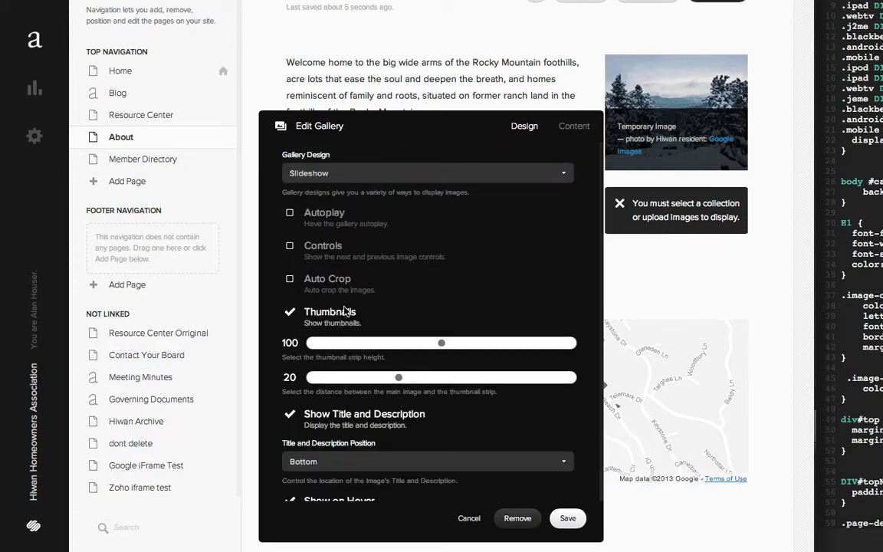
pyautogui.click(290, 213)
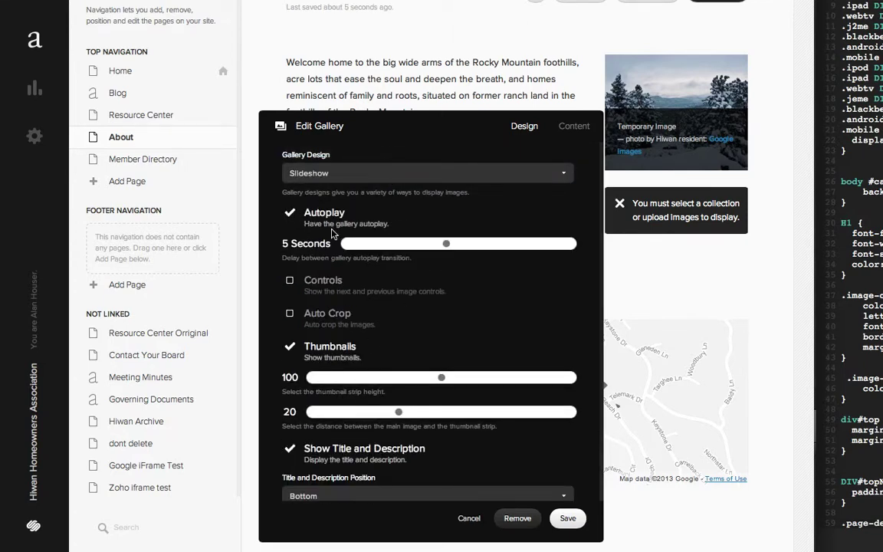
pyautogui.click(572, 127)
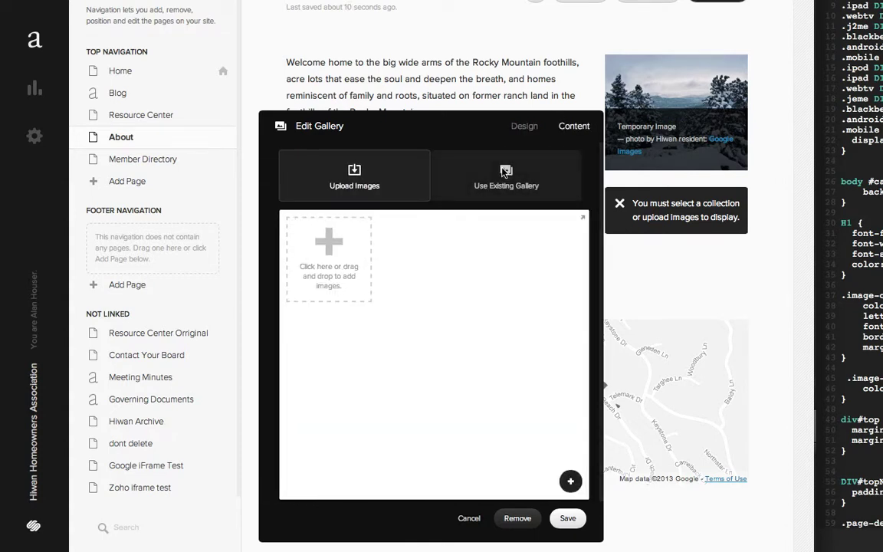
# Step: Upload the screenshot, 400.png, poster.png and Infographic-Postcard.png from Jacksonville's infographics folder to the gallery
pyautogui.click(319, 252)
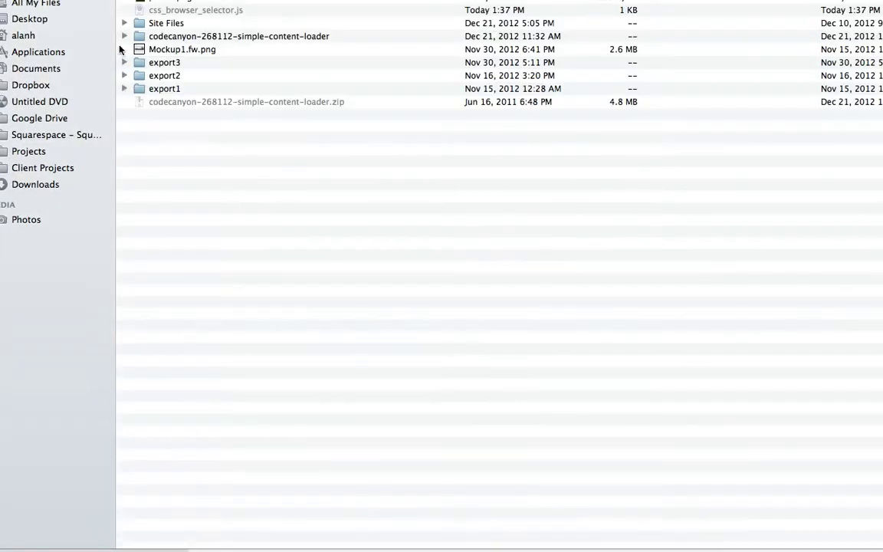
pyautogui.click(193, 2)
pyautogui.click(194, 6)
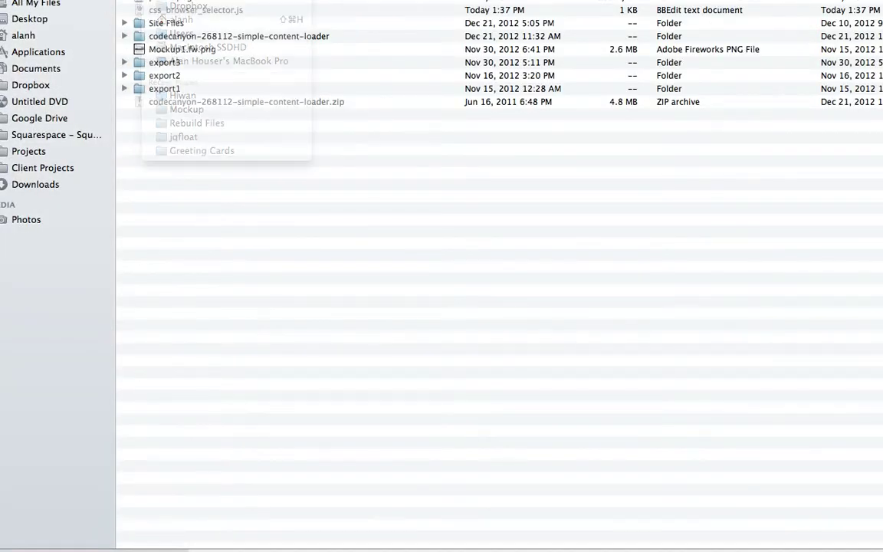
pyautogui.doubleClick(172, 11)
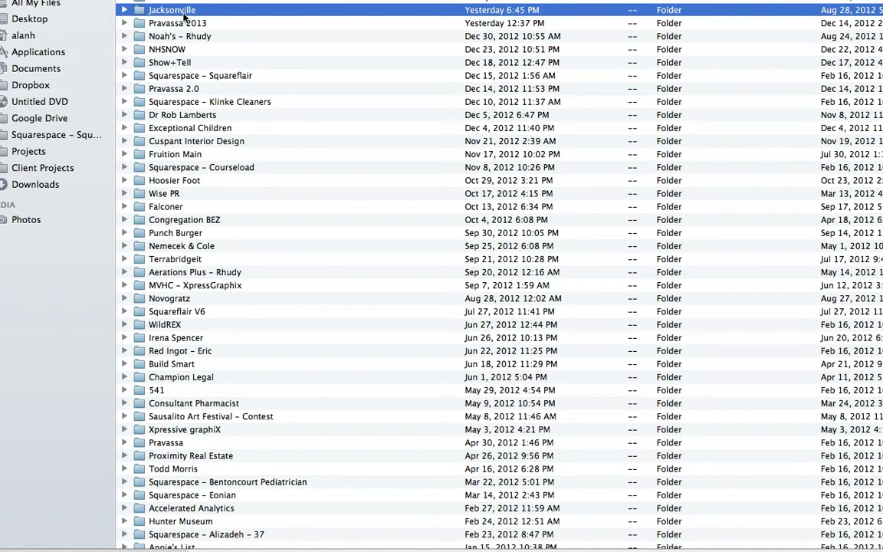
pyautogui.doubleClick(171, 37)
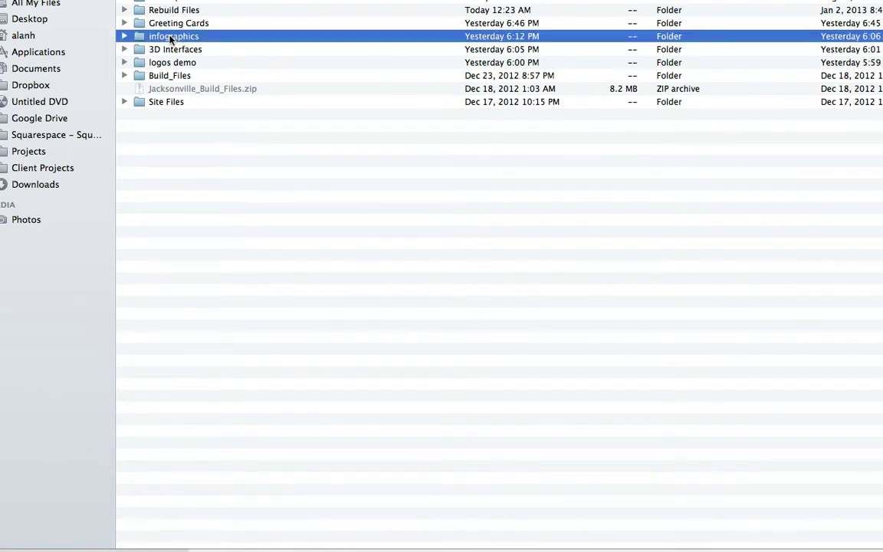
pyautogui.click(217, 12)
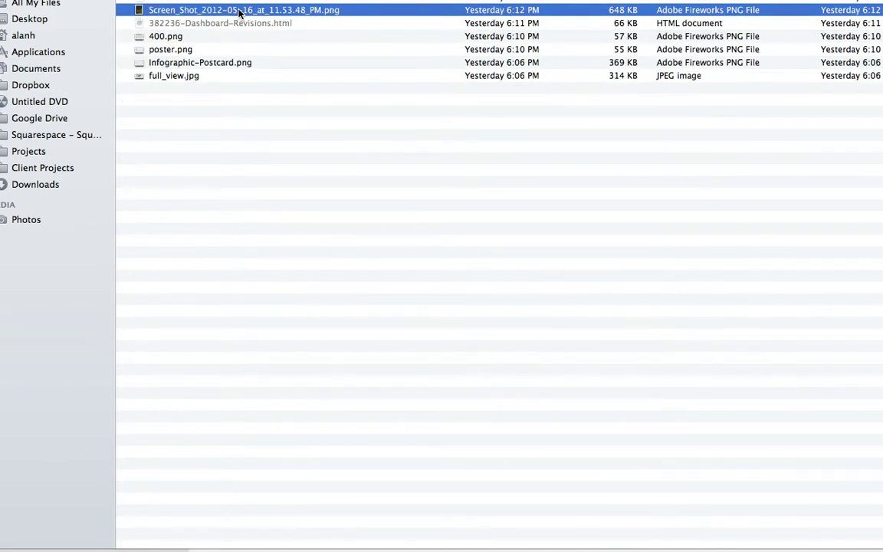
pyautogui.keyDown('super'); pyautogui.click(170, 37); pyautogui.keyUp('super')
pyautogui.keyDown('super'); pyautogui.click(170, 50); pyautogui.keyUp('super')
pyautogui.keyDown('super'); pyautogui.click(172, 63); pyautogui.keyUp('super')
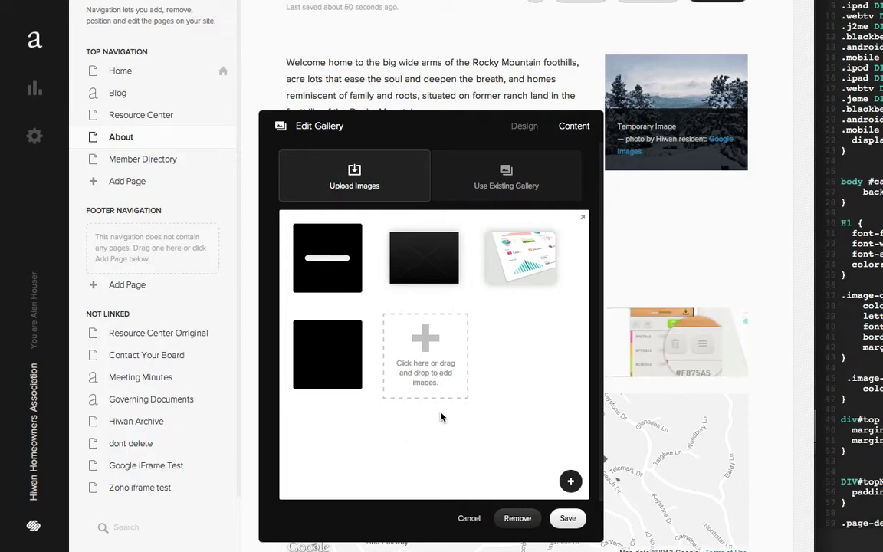
# Step: Once the four images finish uploading, move the first image's focal point upward
pyautogui.moveTo(526, 263)
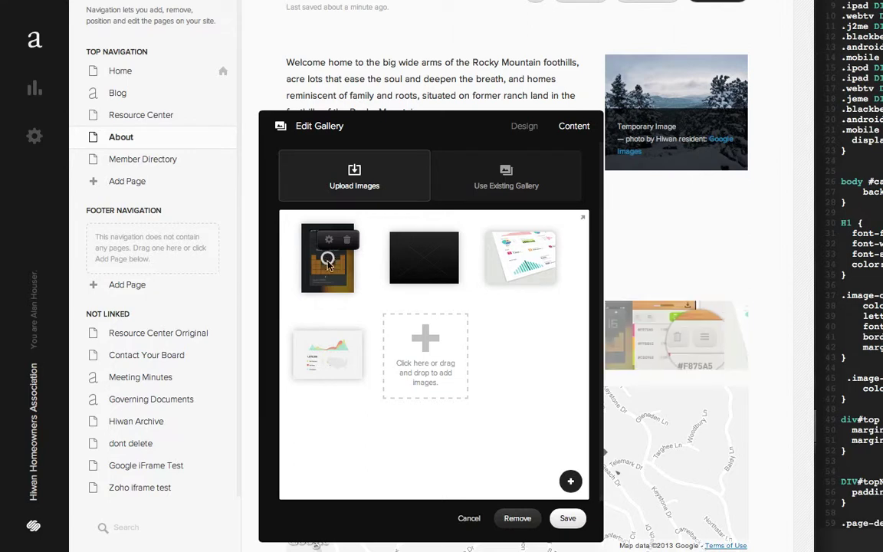
pyautogui.moveTo(328, 260)
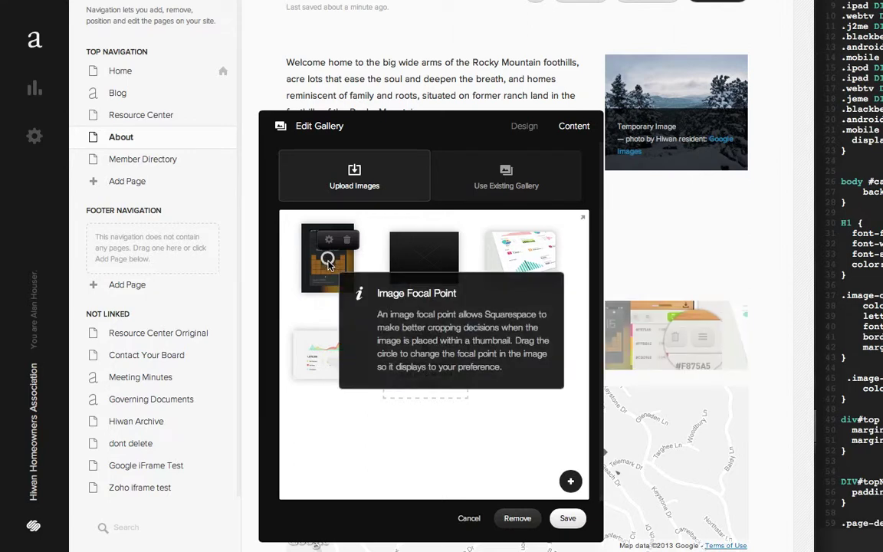
pyautogui.moveTo(328, 259); pyautogui.dragTo(329, 241)
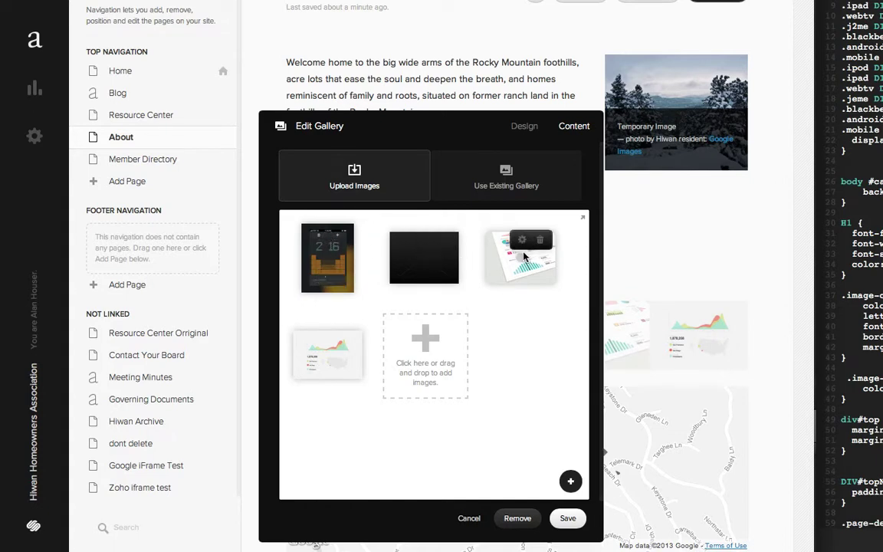
pyautogui.moveTo(424, 259)
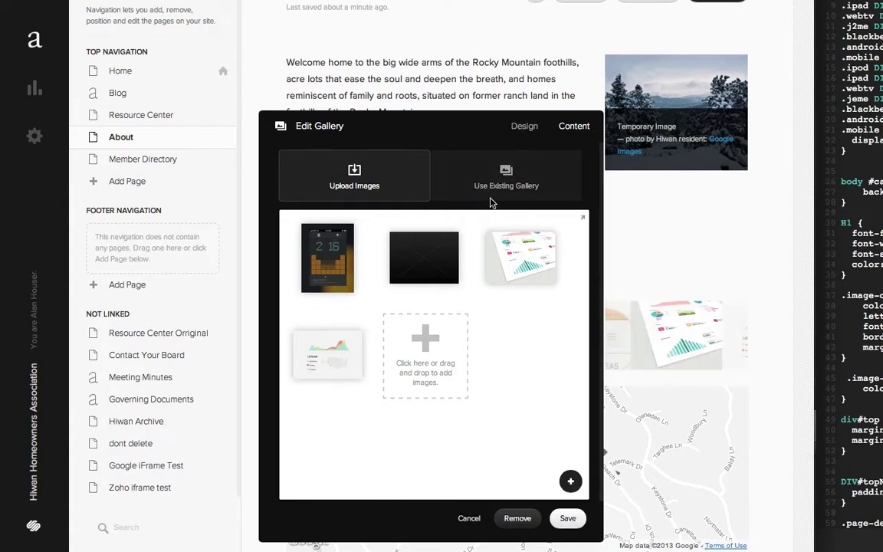
# Step: Switch the gallery to a Grid design with square thumbnails and save it
pyautogui.moveTo(325, 240)
pyautogui.click(516, 128)
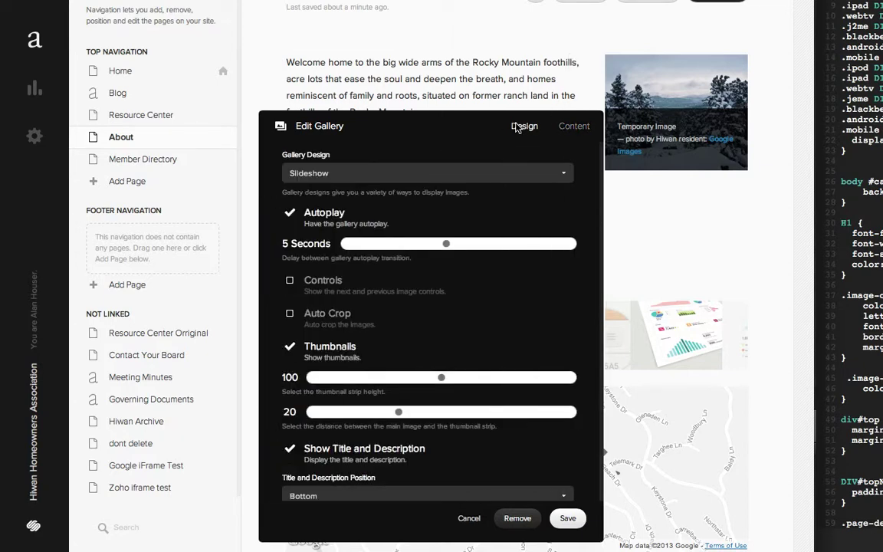
pyautogui.click(402, 173)
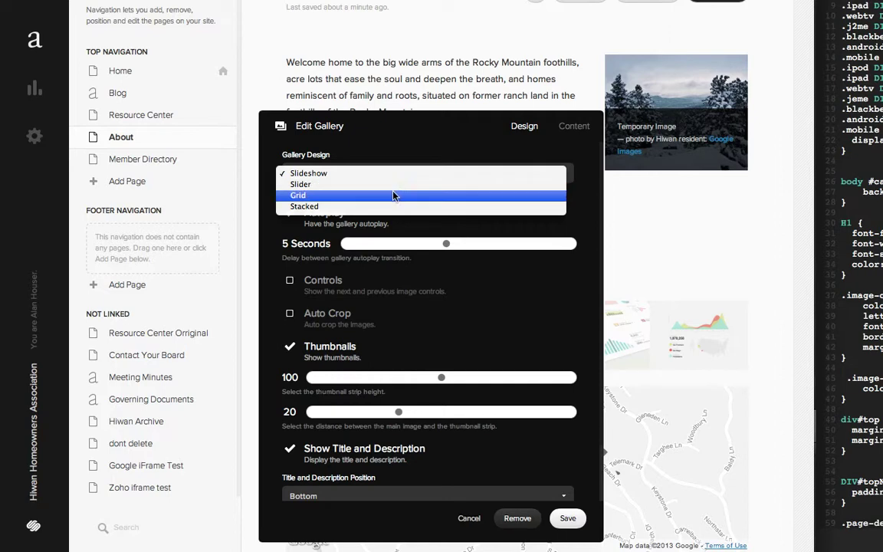
pyautogui.click(393, 197)
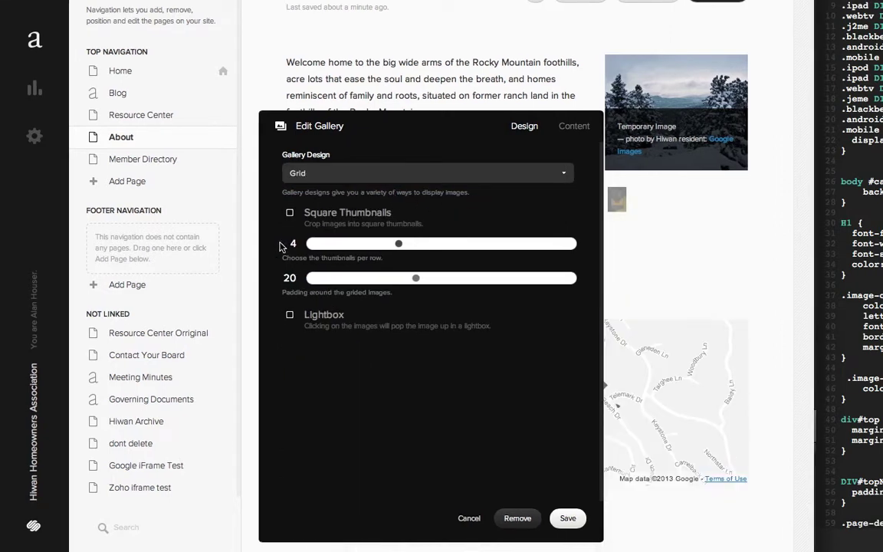
pyautogui.click(291, 213)
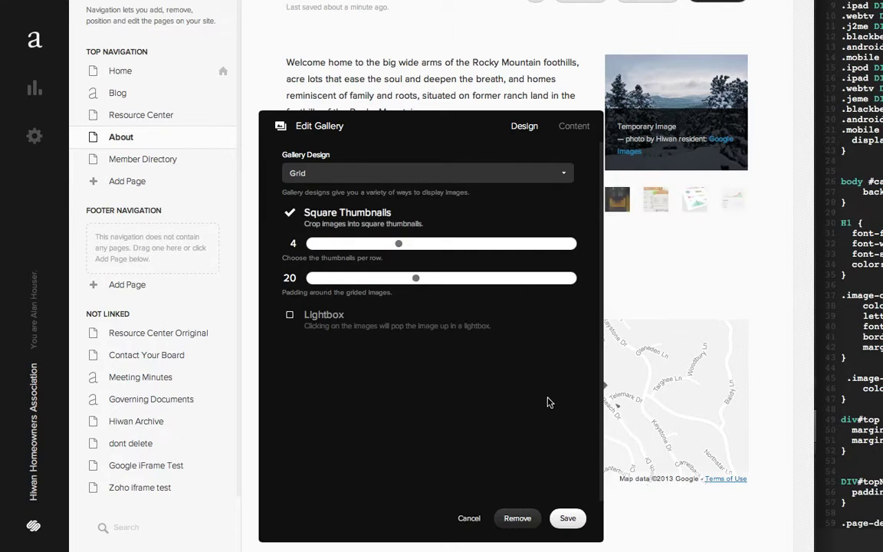
pyautogui.click(567, 519)
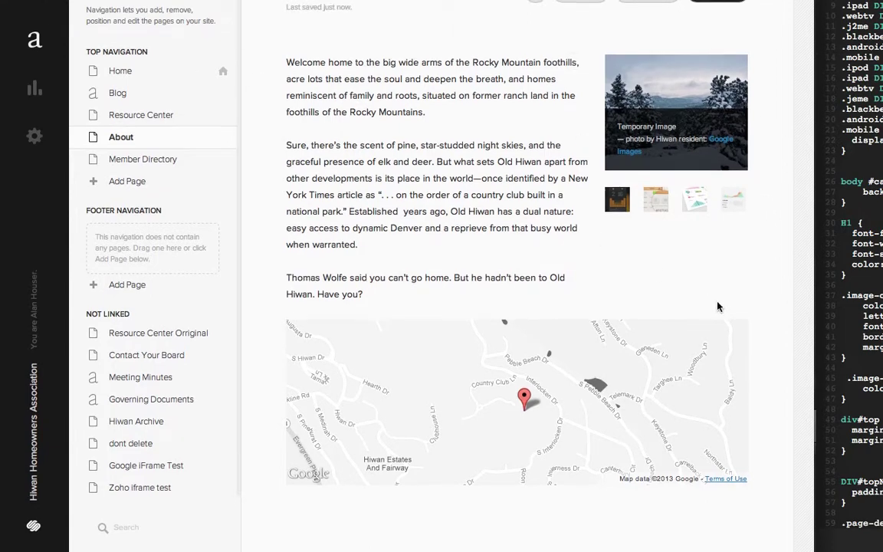
# Step: Turn on Lightbox in the About page gallery's settings and save
pyautogui.press('Escape')
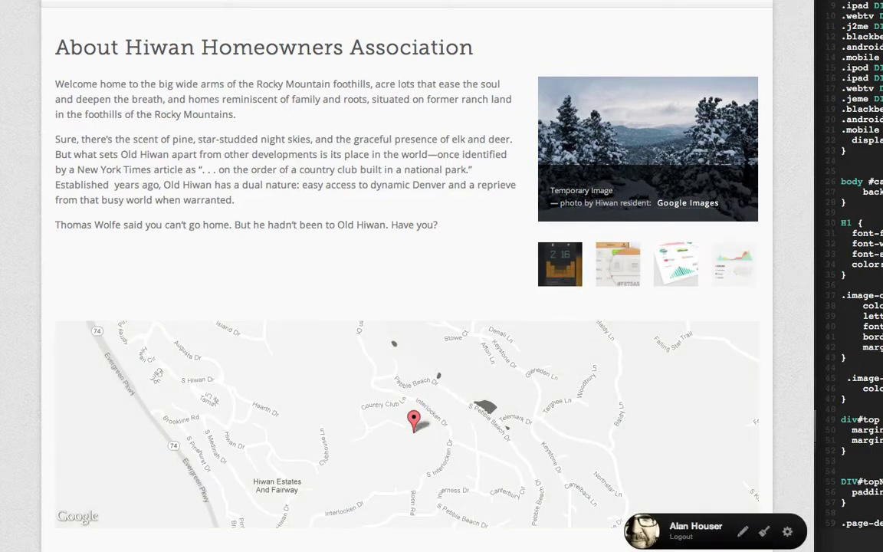
pyautogui.click(788, 533)
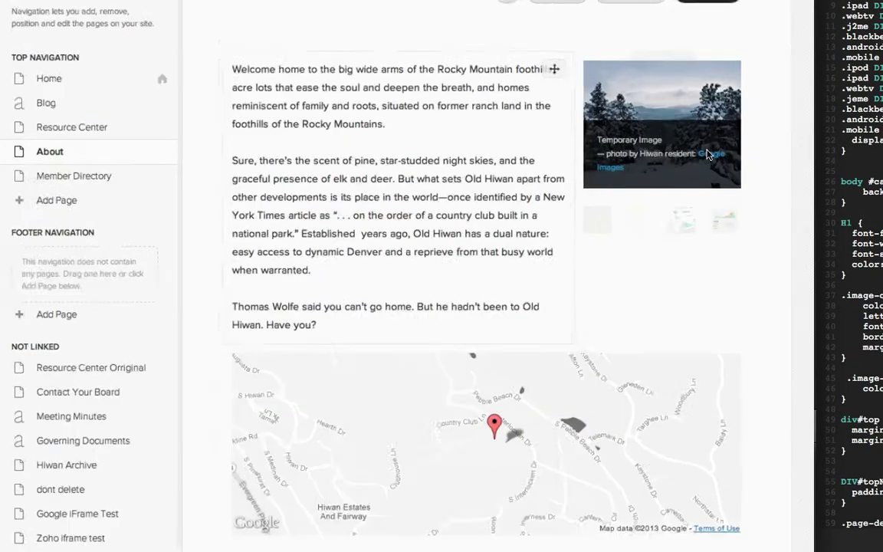
pyautogui.moveTo(728, 154)
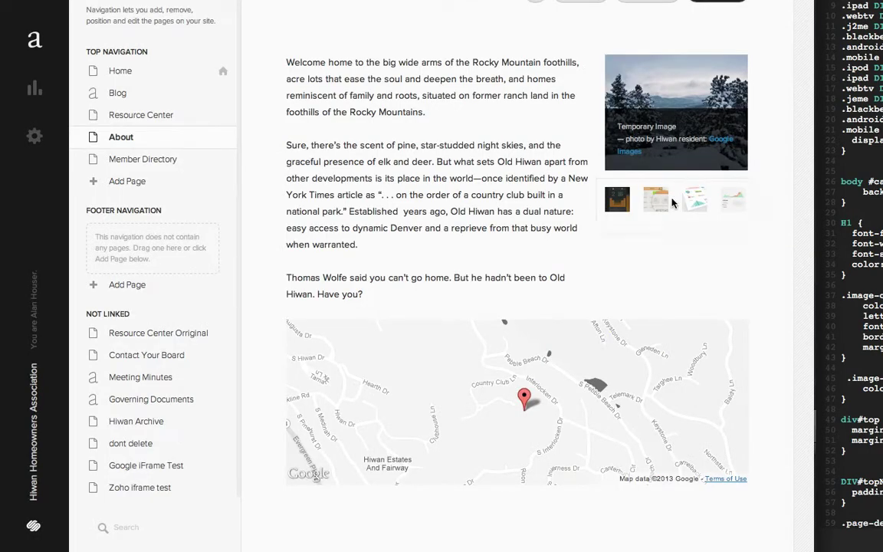
pyautogui.click(672, 202)
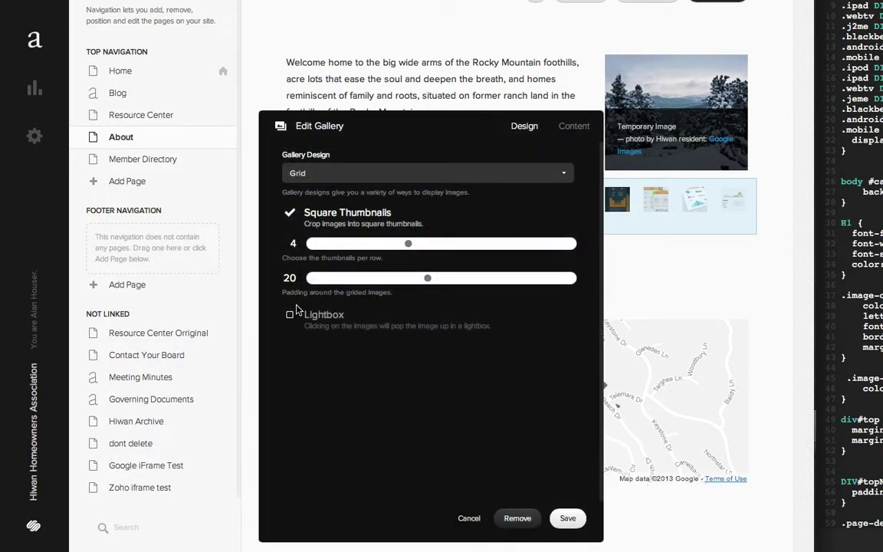
pyautogui.click(291, 317)
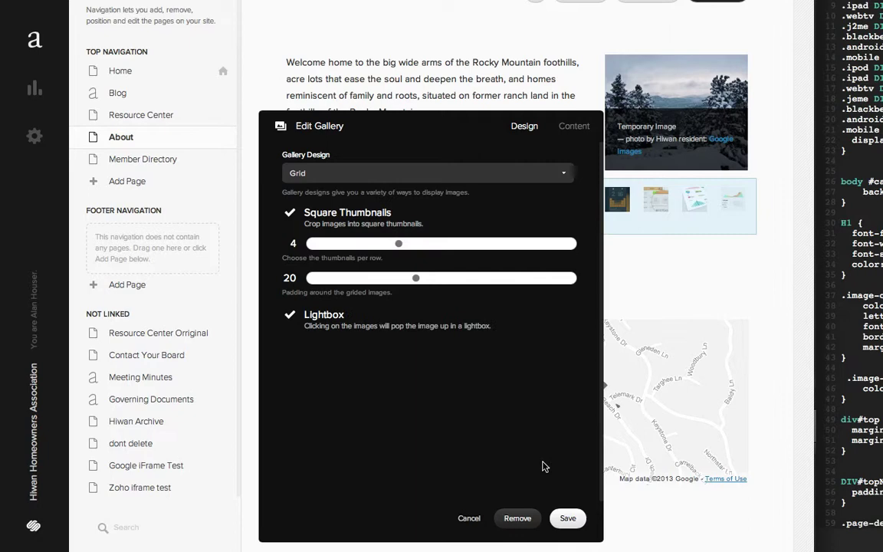
pyautogui.click(565, 518)
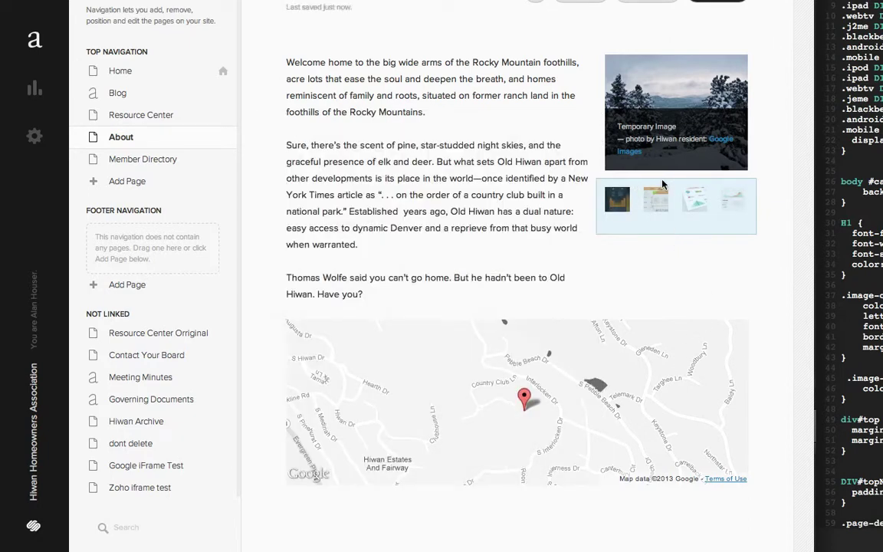
# Step: Move the gallery into a full-width row above the map and preview the page
pyautogui.click(498, 201)
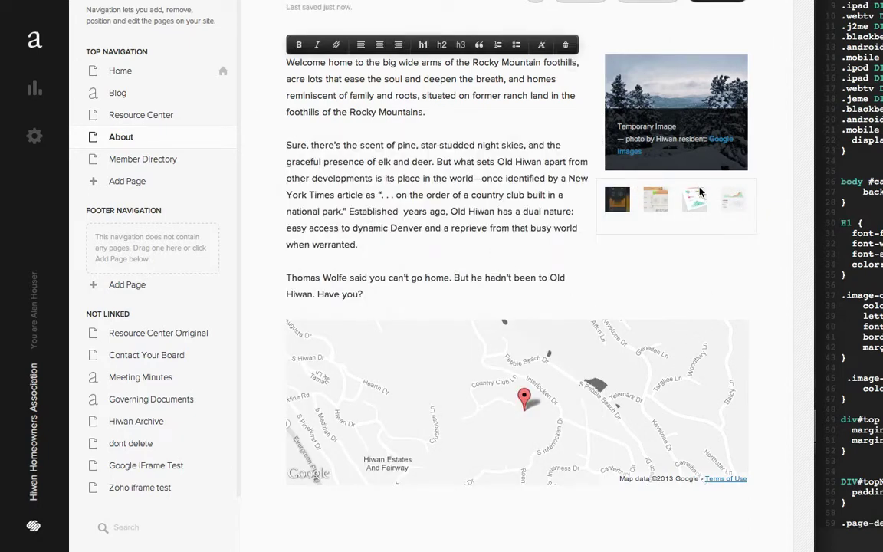
pyautogui.click(604, 282)
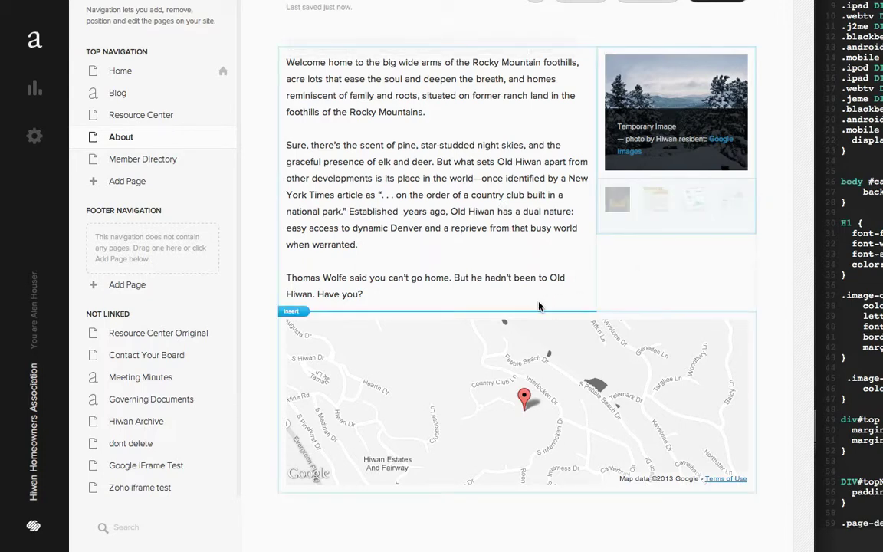
pyautogui.moveTo(593, 325); pyautogui.dragTo(592, 323)
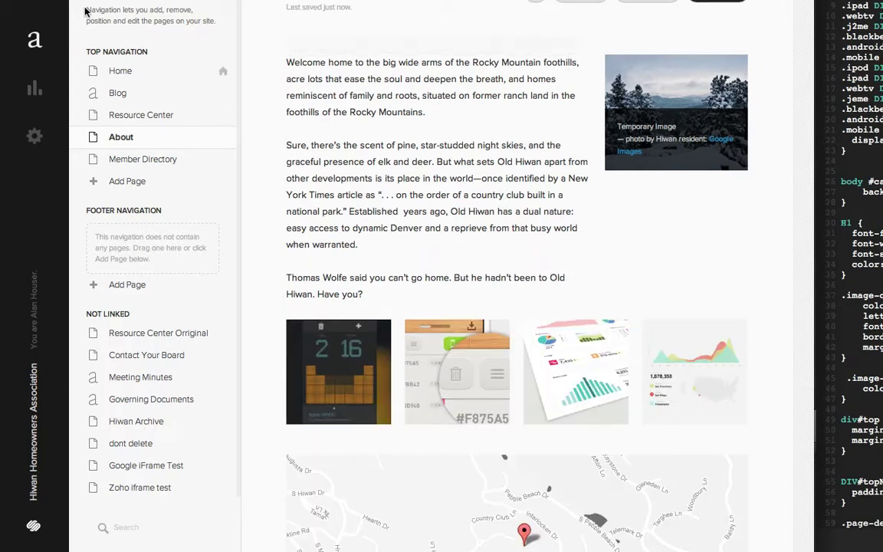
pyautogui.press('Escape')
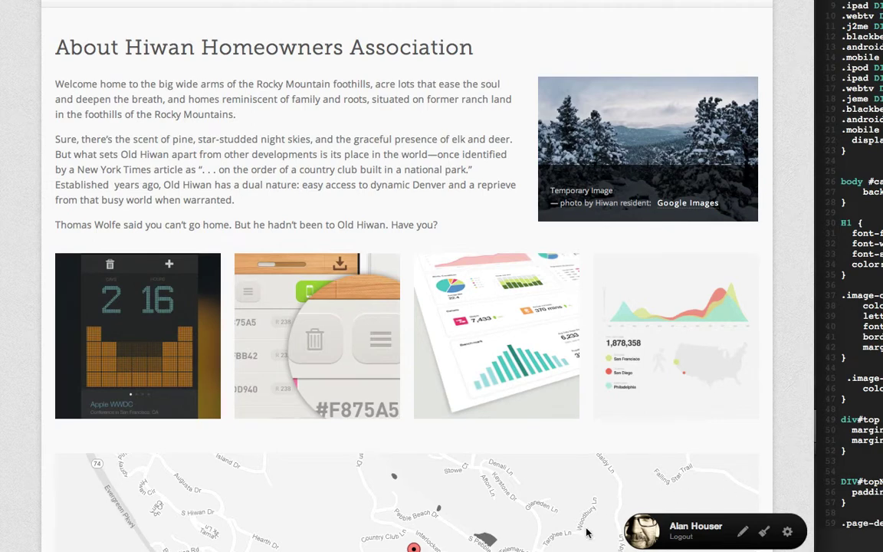
# Step: Enlarge the Apple WWDC thumbnail in the lightbox, then narrow and widen the window to test reflow
pyautogui.click(129, 315)
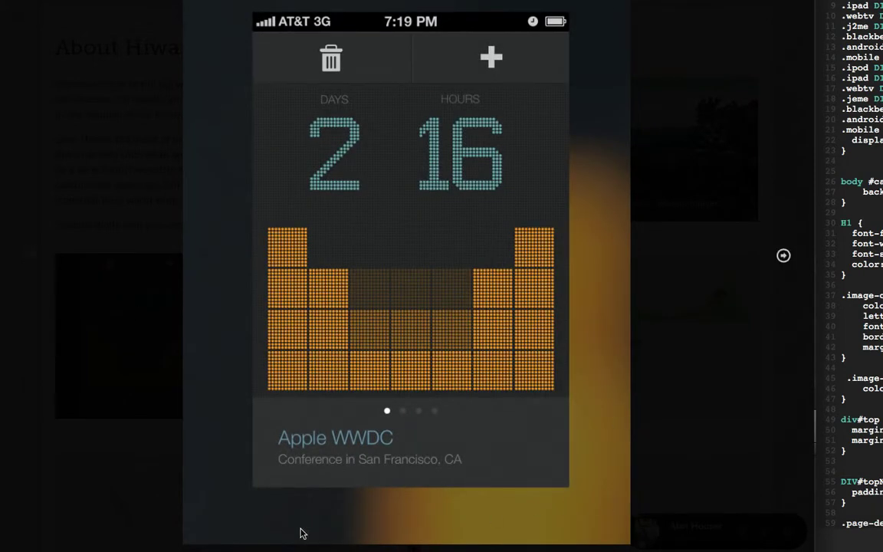
pyautogui.click(670, 328)
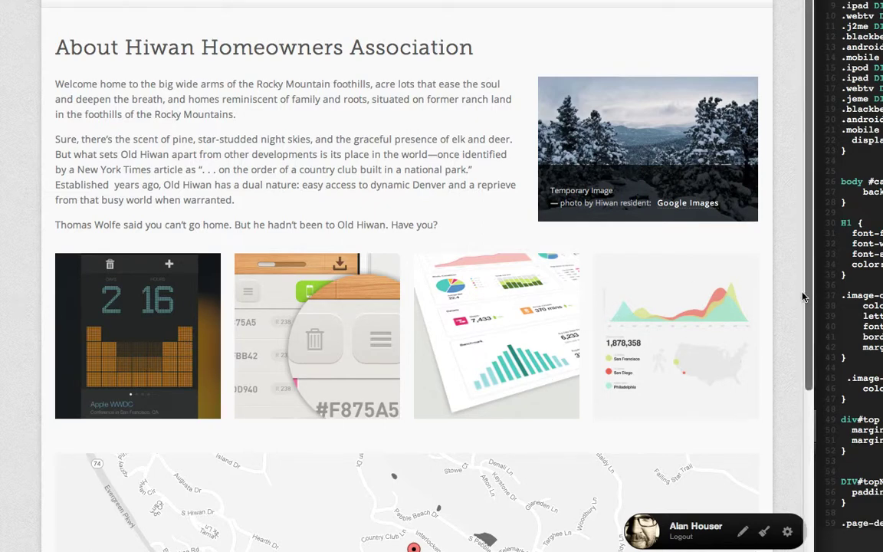
pyautogui.moveTo(802, 297); pyautogui.dragTo(174, 313)
pyautogui.scroll(-3, 202, 243)
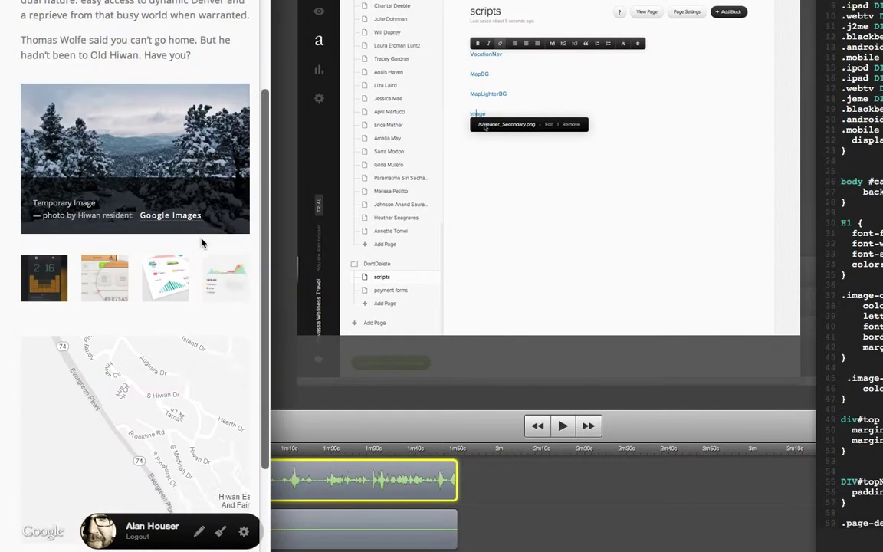
pyautogui.scroll(-3, 202, 242)
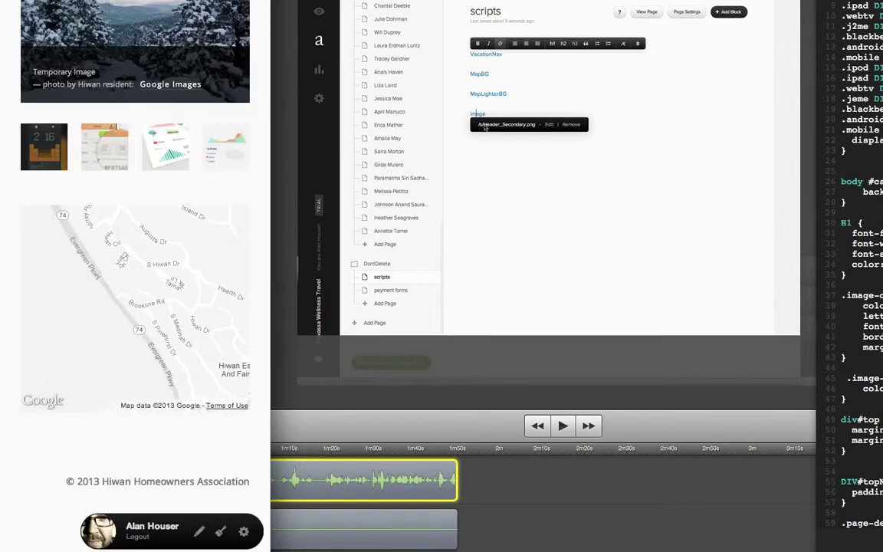
pyautogui.moveTo(270, 243); pyautogui.dragTo(811, 40)
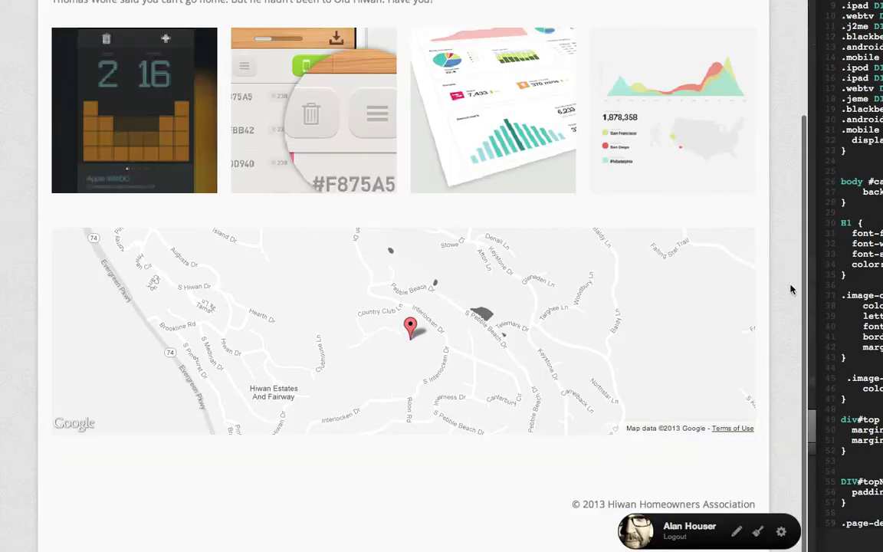
pyautogui.scroll(3, 747, 300)
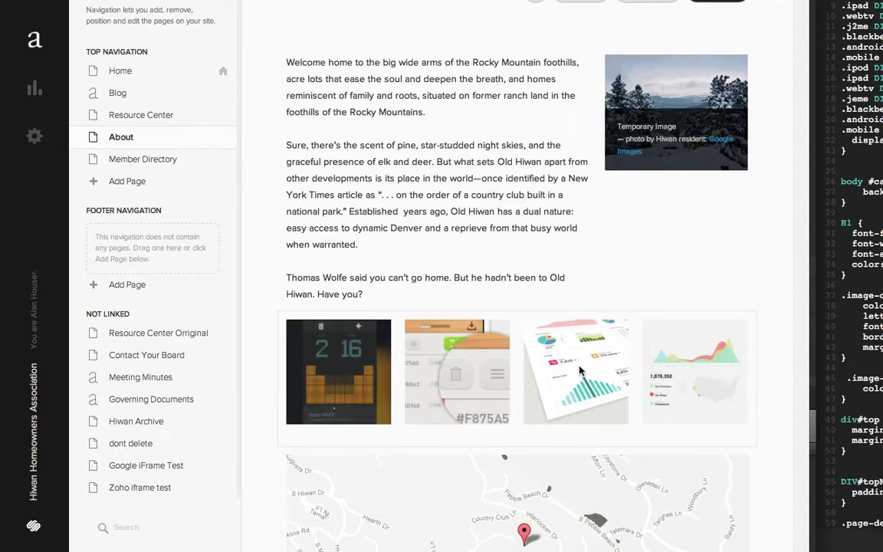
# Step: Remove the four-image gallery block from the About page, confirming the deletion
pyautogui.click(580, 371)
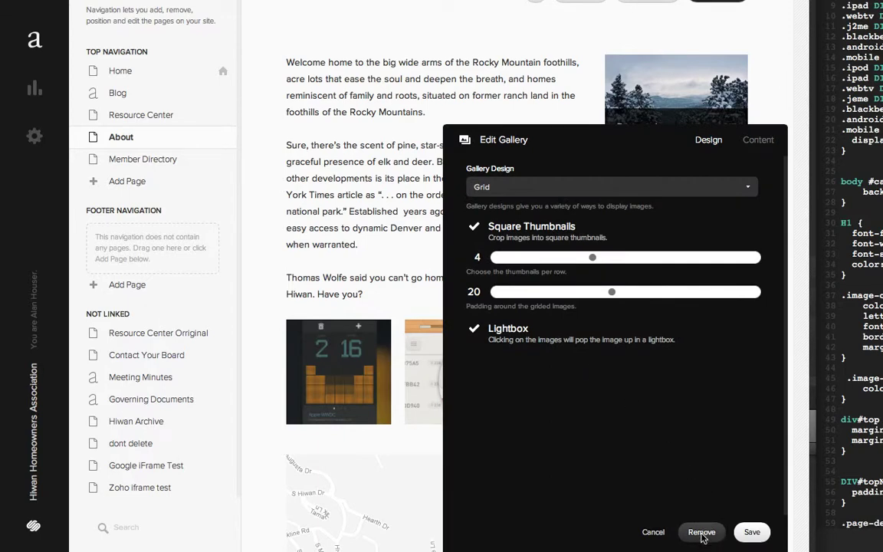
pyautogui.click(702, 534)
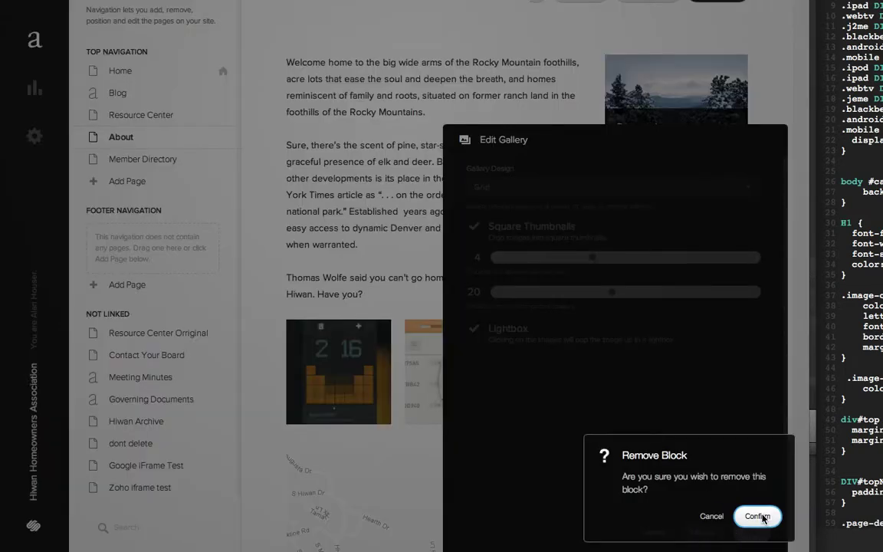
pyautogui.click(759, 516)
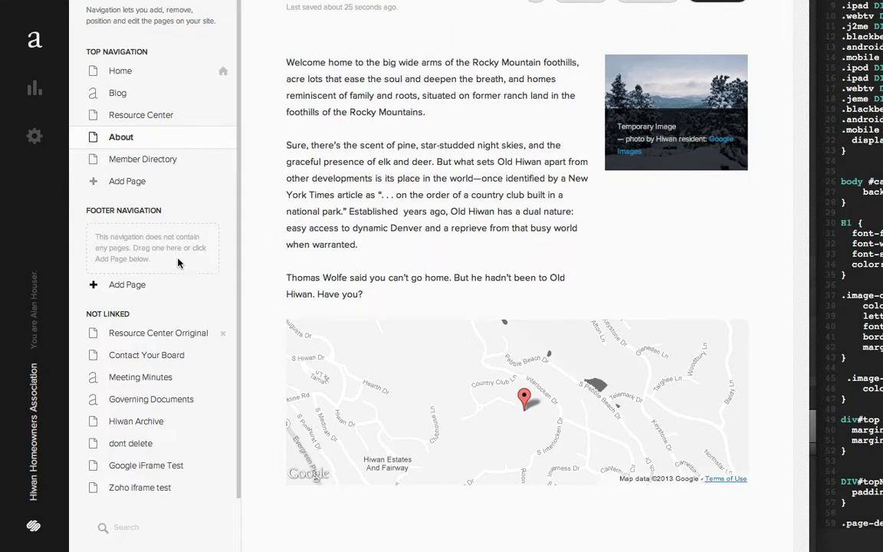
# Step: On the Member Directory page, inspect the sign-in form's embed code without changing it
pyautogui.click(132, 159)
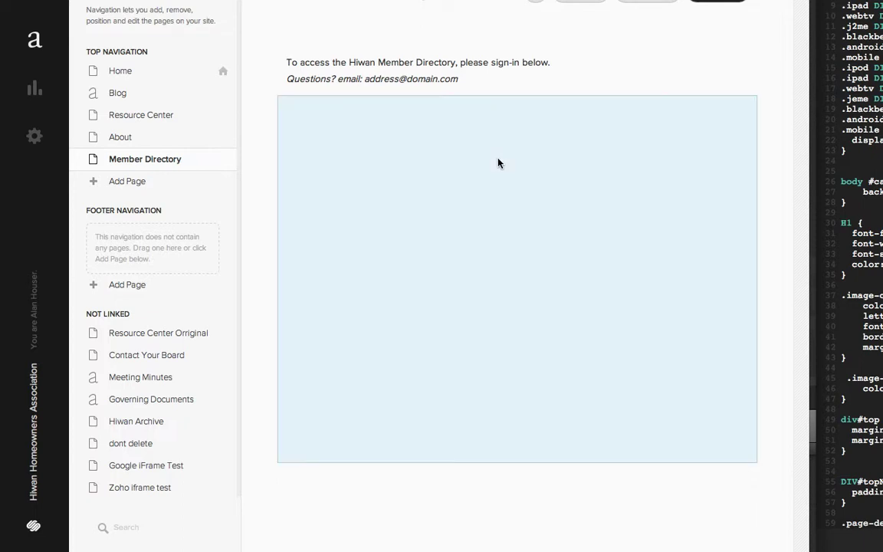
pyautogui.click(498, 162)
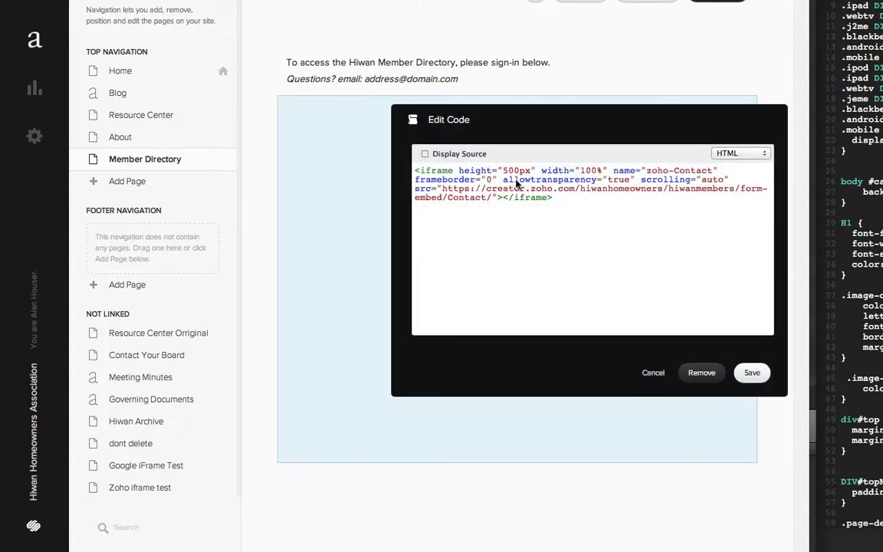
pyautogui.click(652, 372)
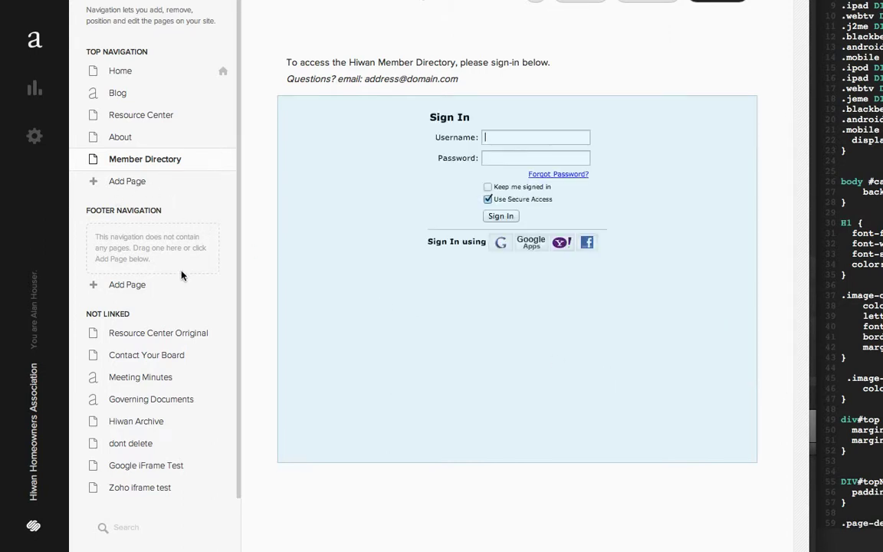
# Step: Open the unlinked Secure Resources page
pyautogui.scroll(-1, 182, 276)
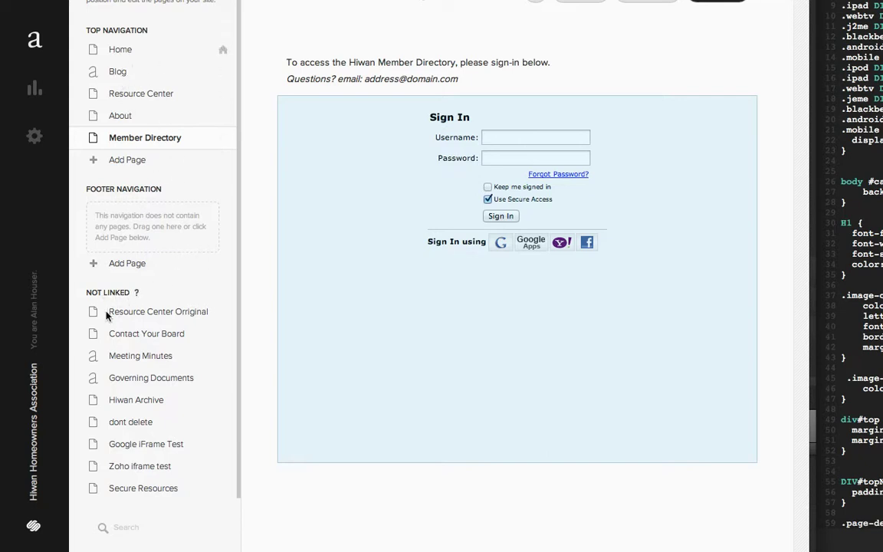
pyautogui.scroll(-2, 217, 498)
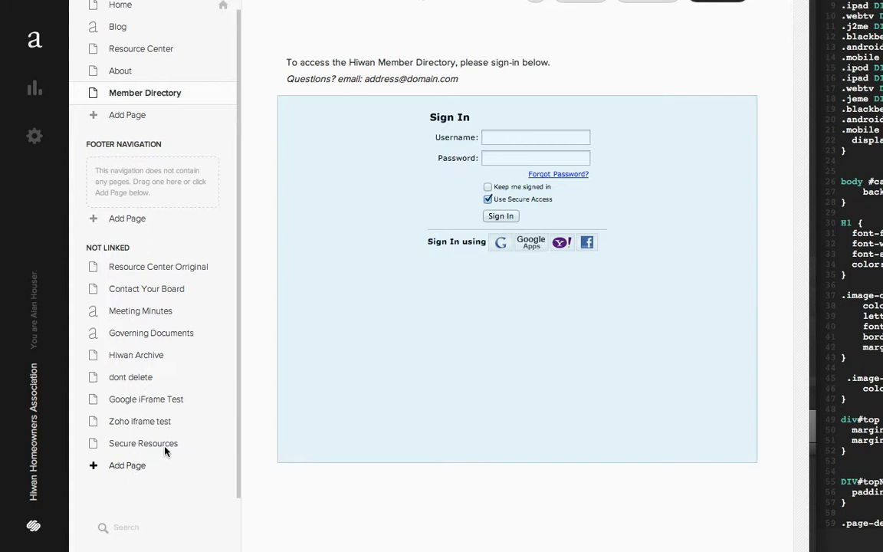
pyautogui.scroll(2, 174, 227)
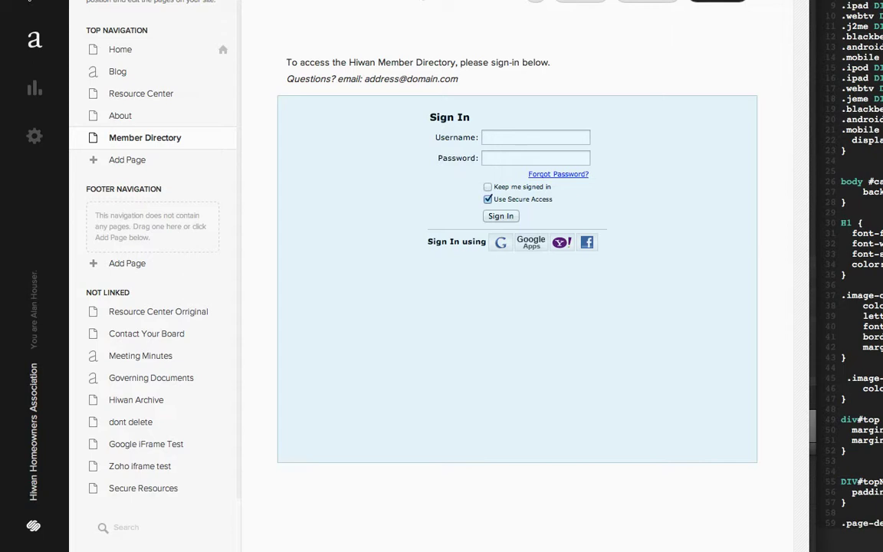
pyautogui.click(144, 489)
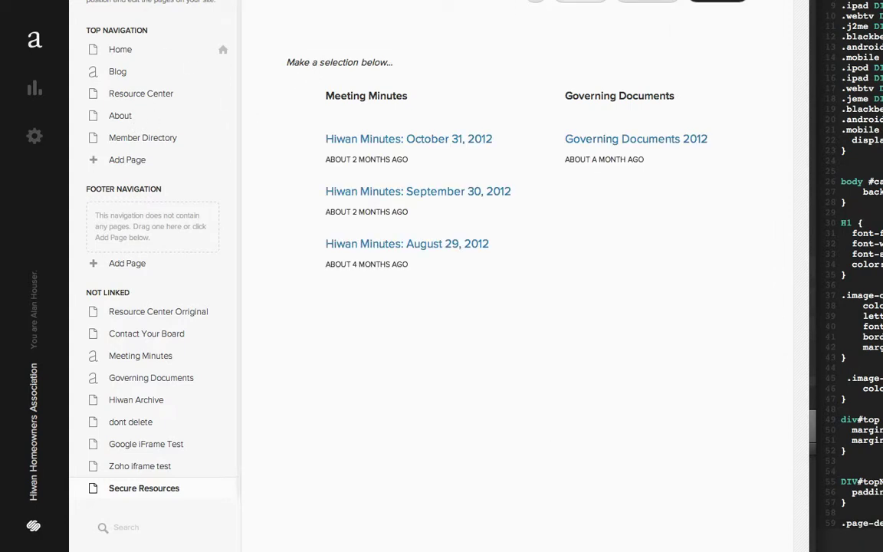
pyautogui.click(580, 8)
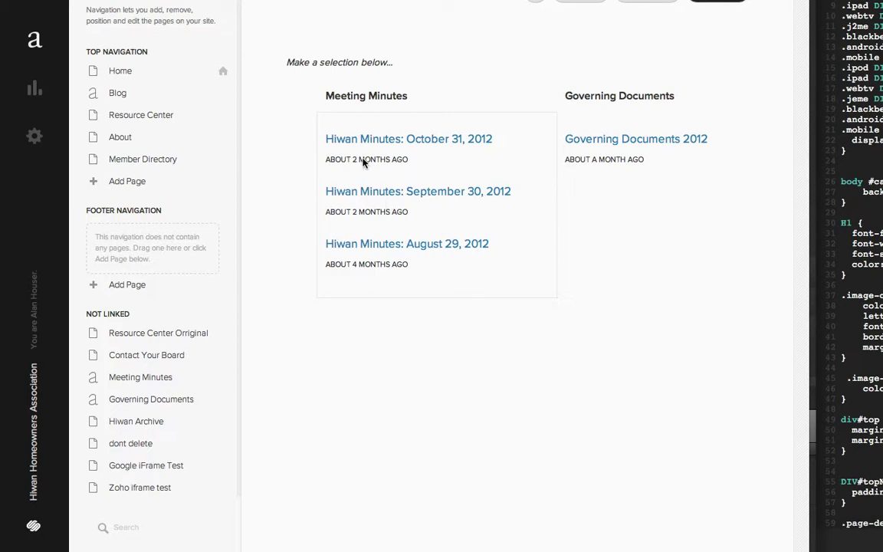
pyautogui.click(157, 403)
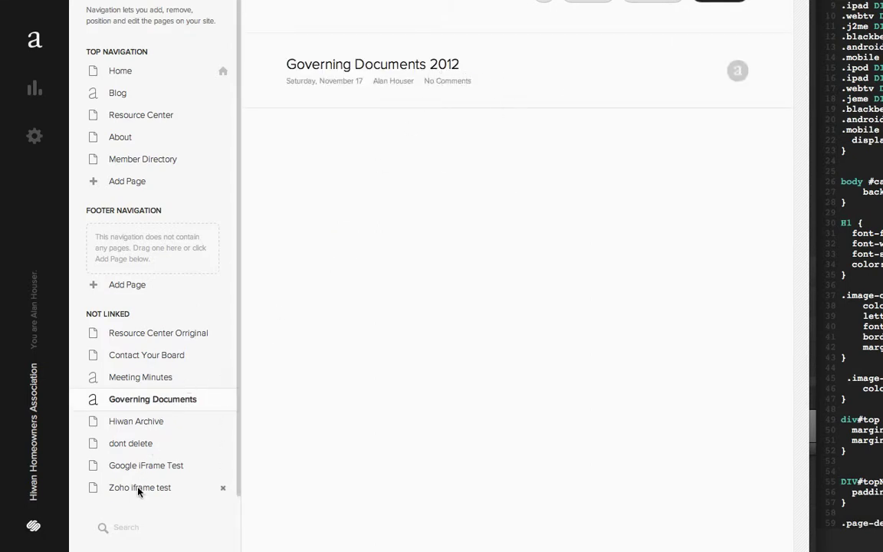
pyautogui.click(127, 378)
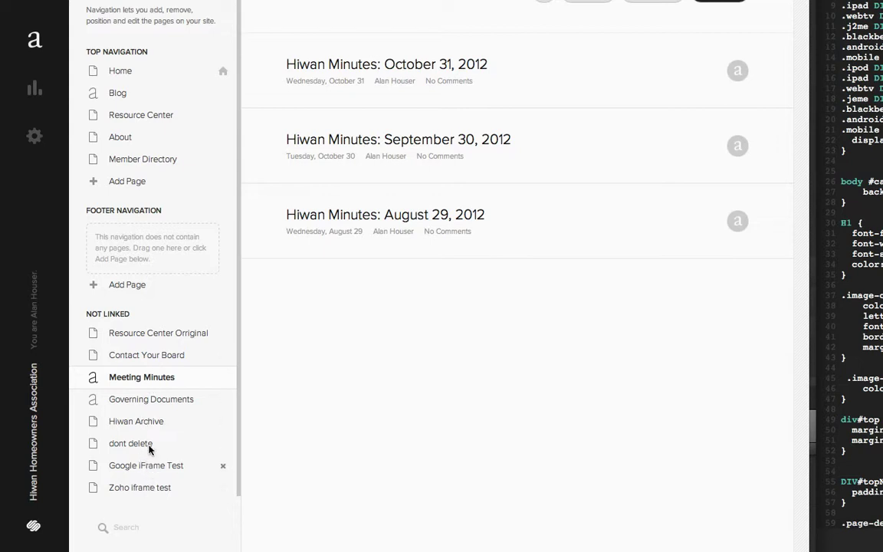
pyautogui.click(152, 334)
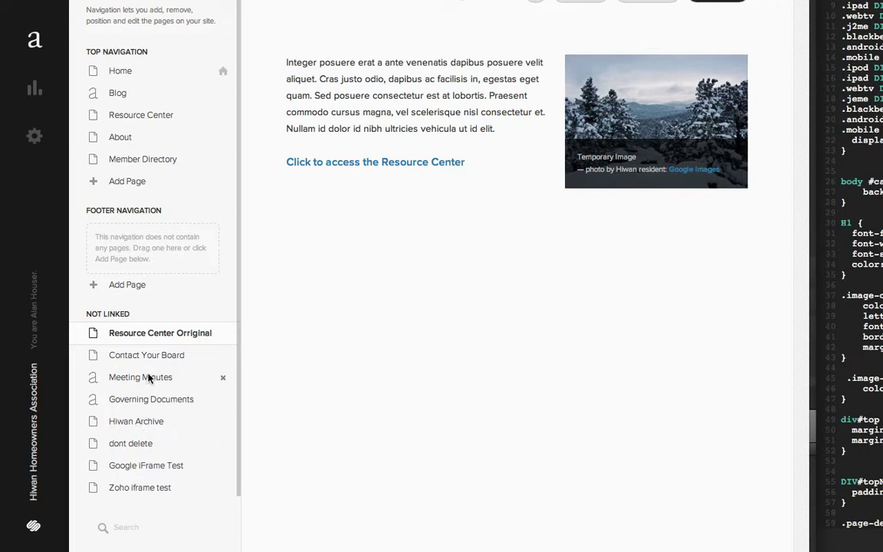
pyautogui.scroll(-1, 210, 446)
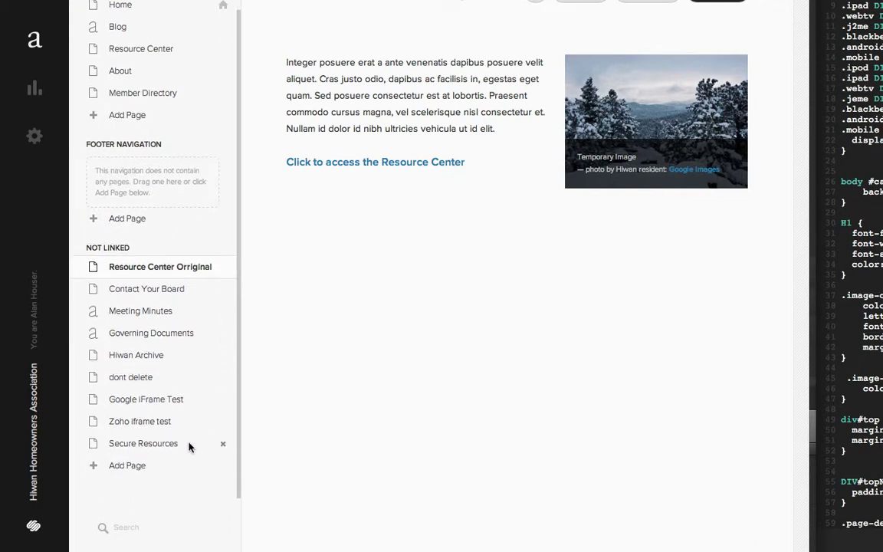
pyautogui.click(135, 446)
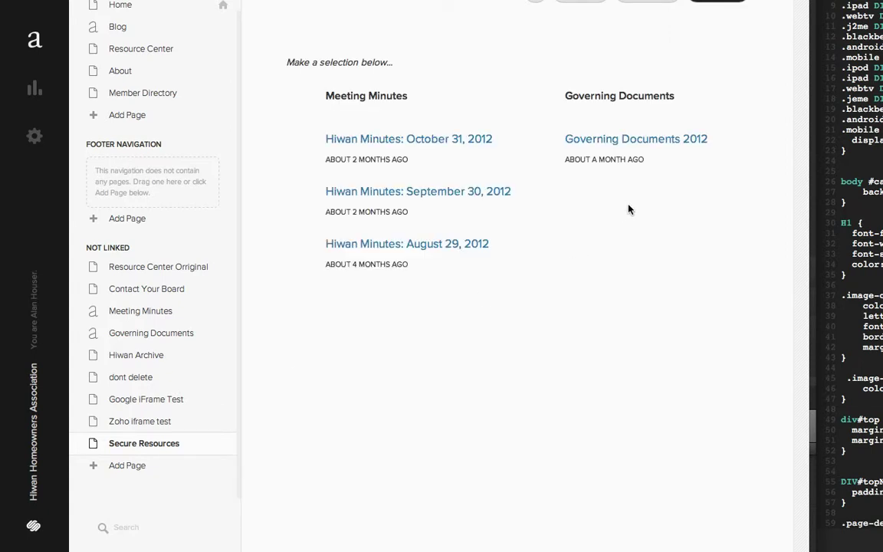
# Step: Check the Meeting Minutes summary settings, then insert a new Summary block
pyautogui.click(427, 151)
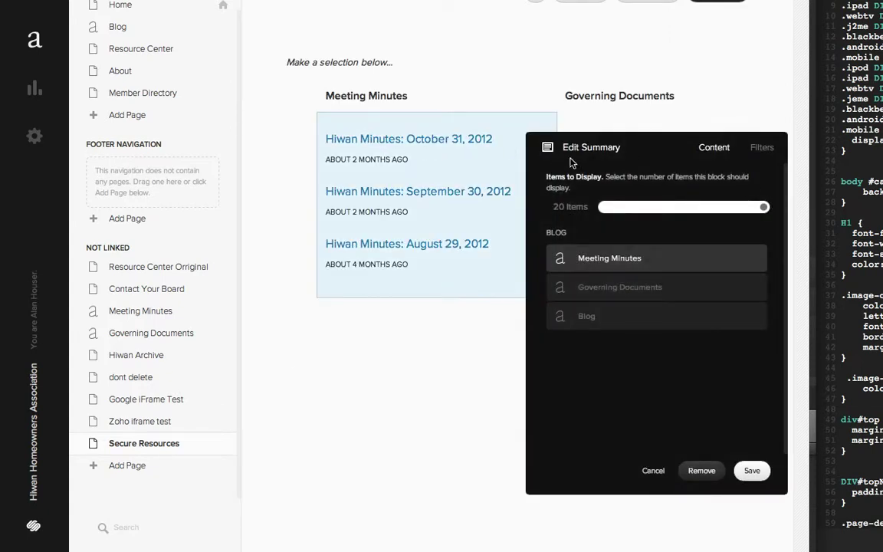
pyautogui.click(650, 471)
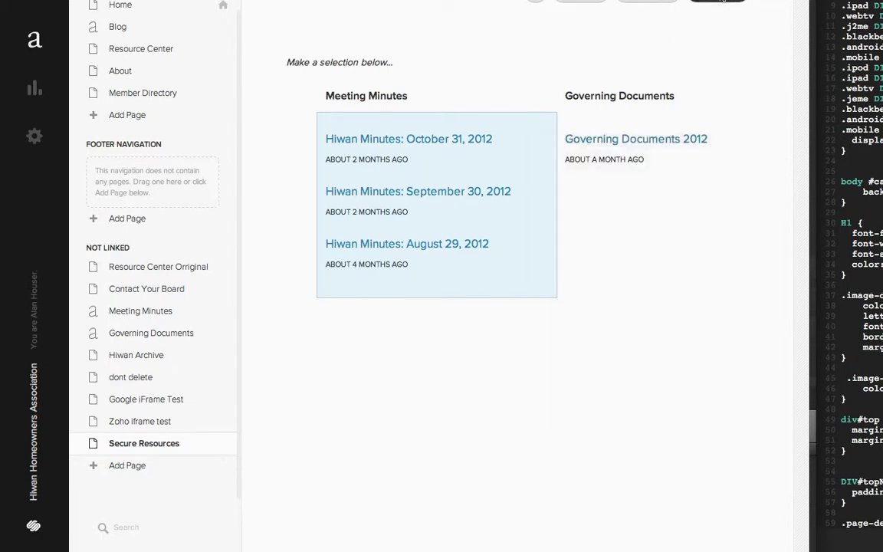
pyautogui.click(720, 1)
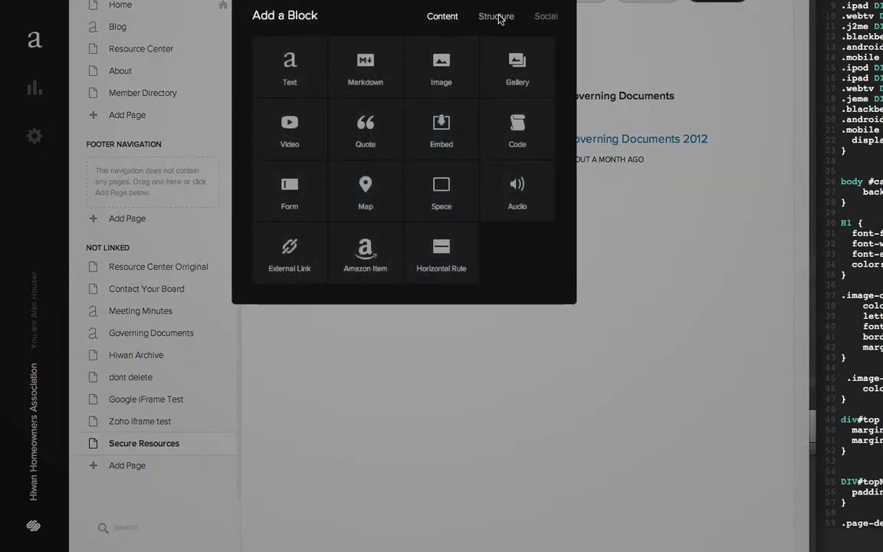
pyautogui.click(497, 17)
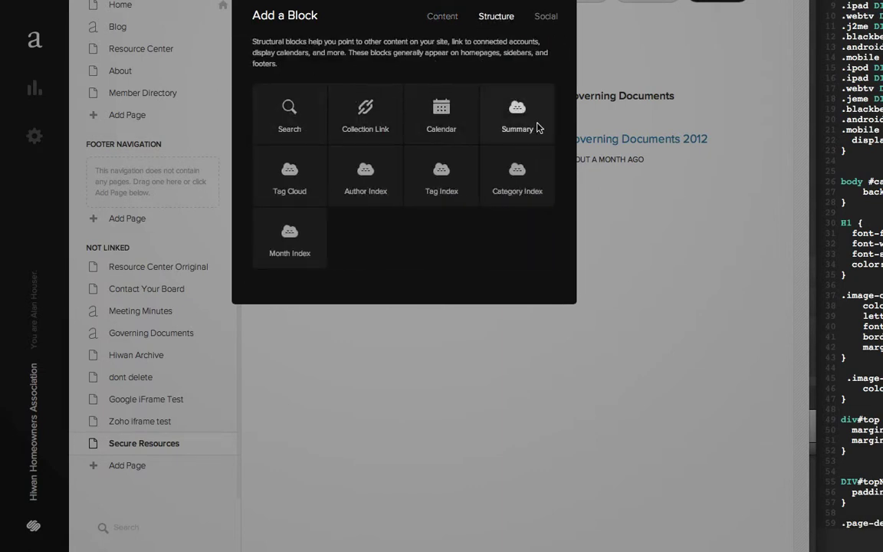
pyautogui.click(529, 124)
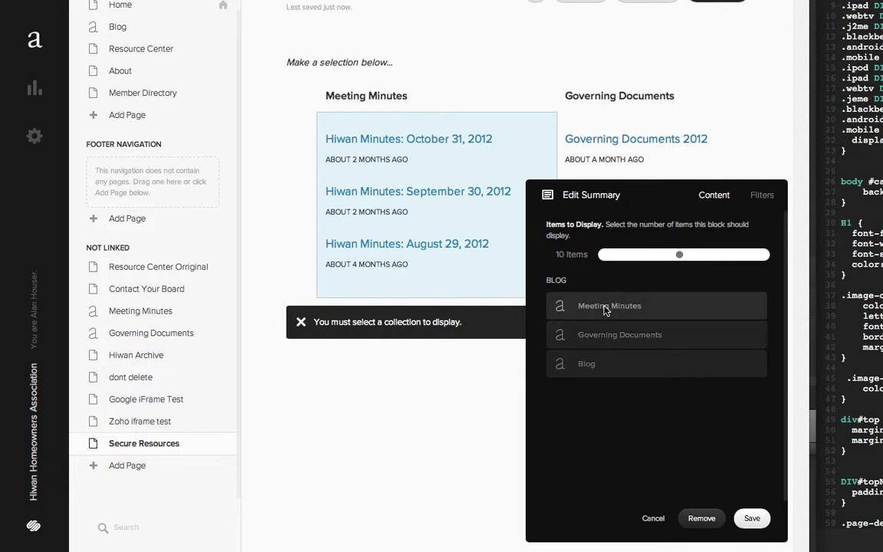
# Step: Feed the summary from the Blog collection with 5 items, save, and preview the page
pyautogui.click(589, 366)
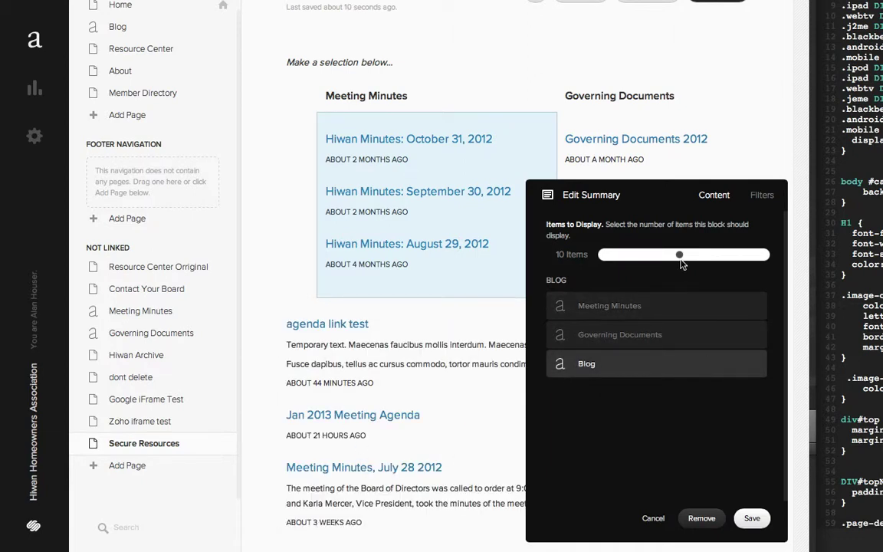
pyautogui.moveTo(679, 256); pyautogui.dragTo(605, 256)
pyautogui.moveTo(604, 256); pyautogui.dragTo(638, 255)
pyautogui.click(751, 517)
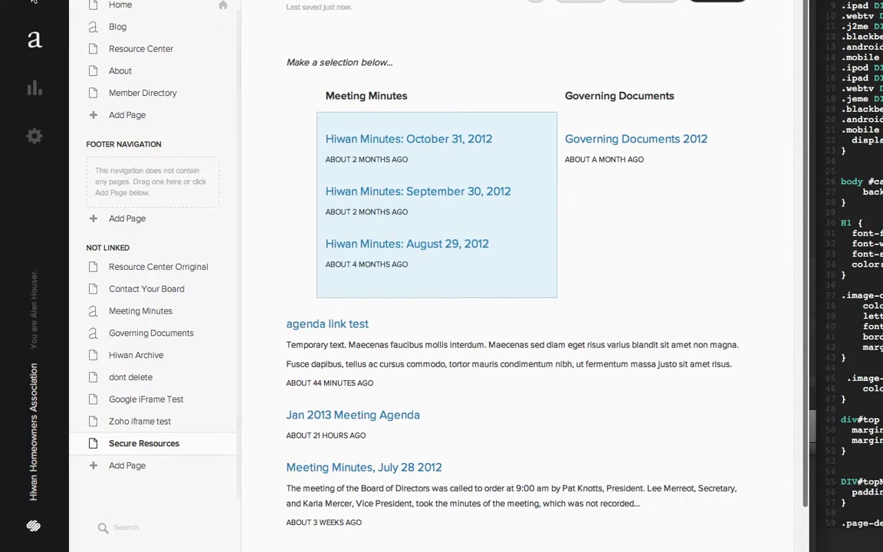
pyautogui.click(33, 2)
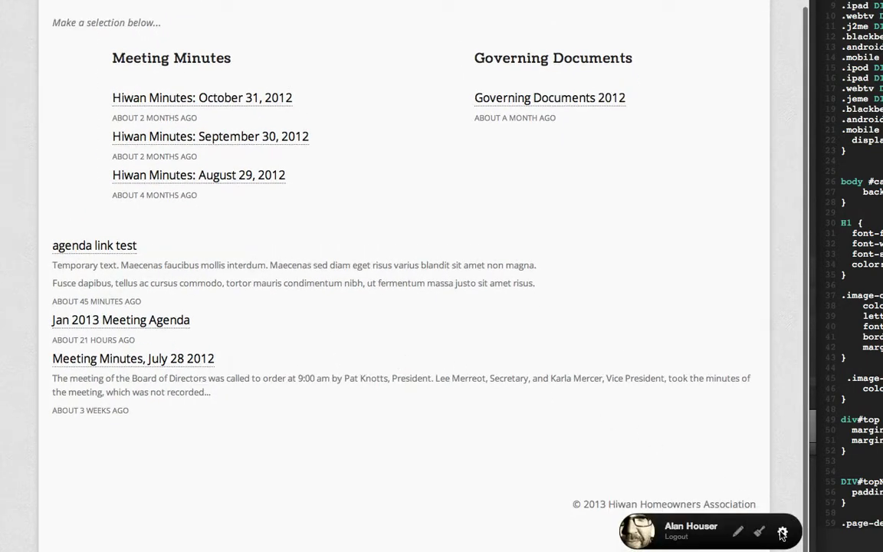
# Step: Place a Space block left of the Blog summary and drag the divider to align it under the minutes
pyautogui.click(759, 530)
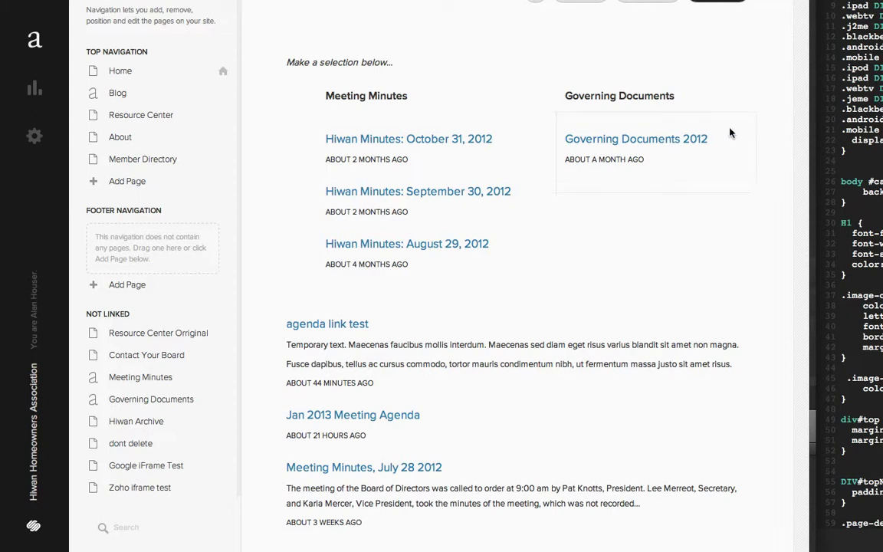
pyautogui.moveTo(295, 128)
pyautogui.click(621, 10)
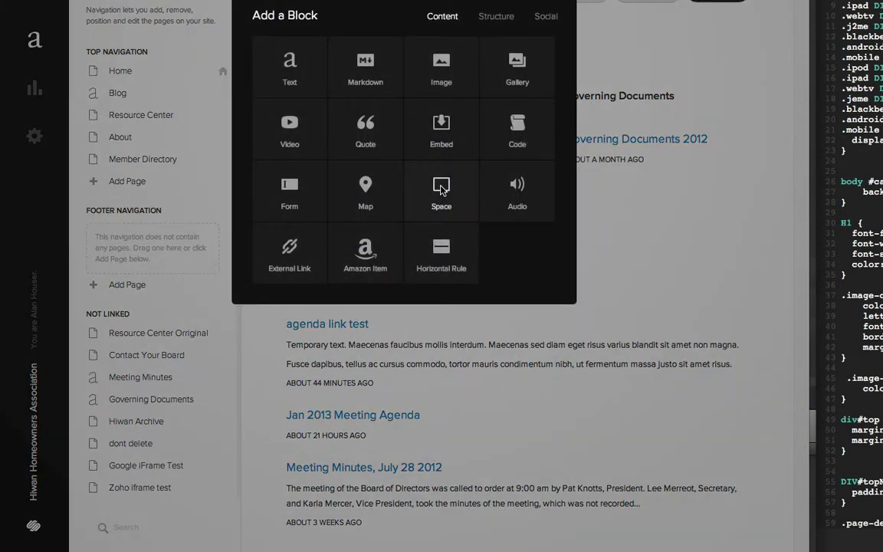
pyautogui.moveTo(431, 200)
pyautogui.mouseDown()
pyautogui.moveTo(370, 274)
pyautogui.moveTo(339, 266)
pyautogui.moveTo(280, 349)
pyautogui.mouseUp()
pyautogui.scroll(-2, 493, 282)
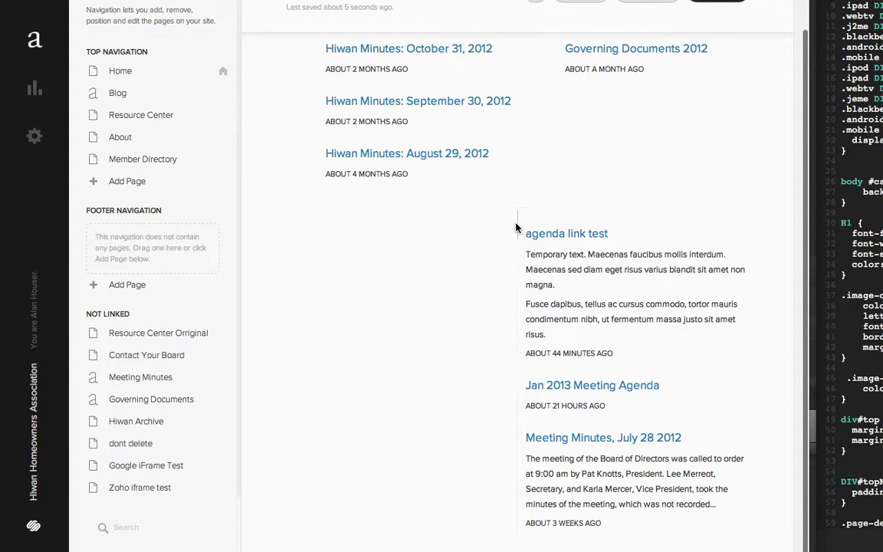
pyautogui.moveTo(516, 227); pyautogui.dragTo(374, 224)
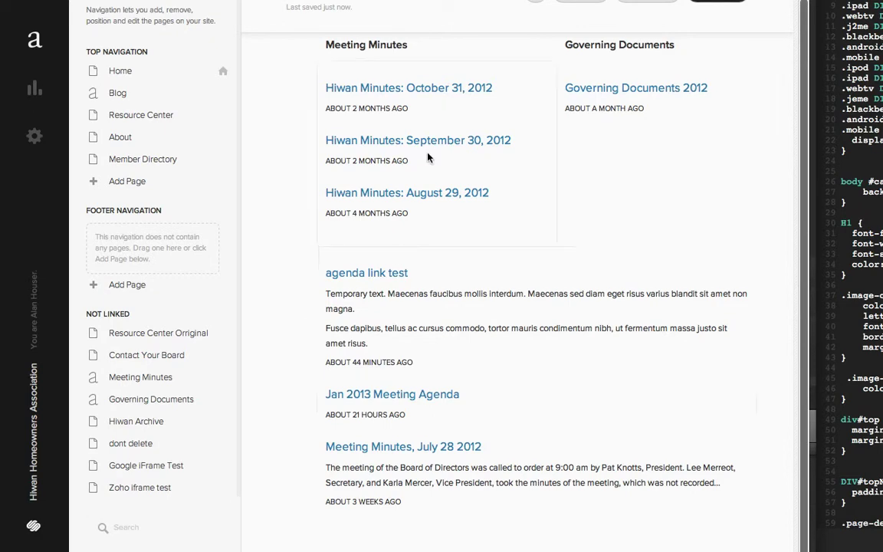
# Step: Open and close the Secure Resources page settings and block picker without changes
pyautogui.click(652, 3)
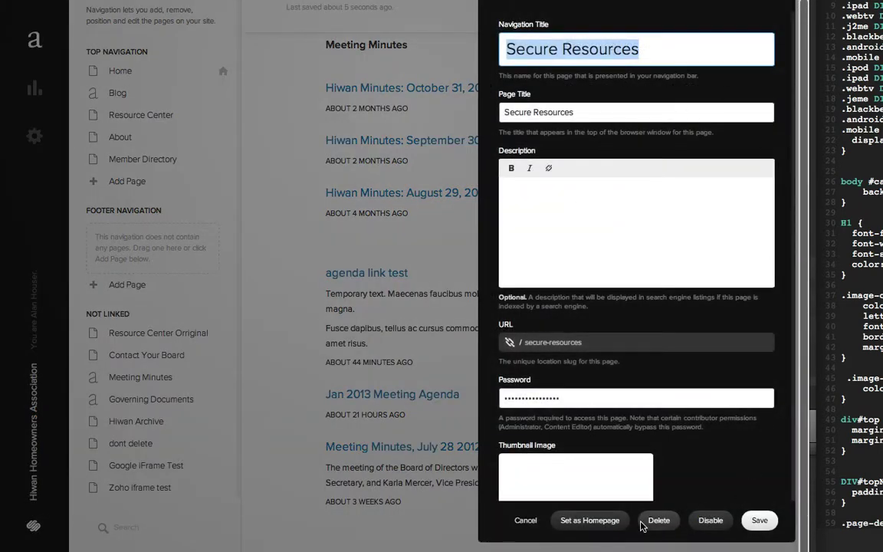
pyautogui.click(525, 520)
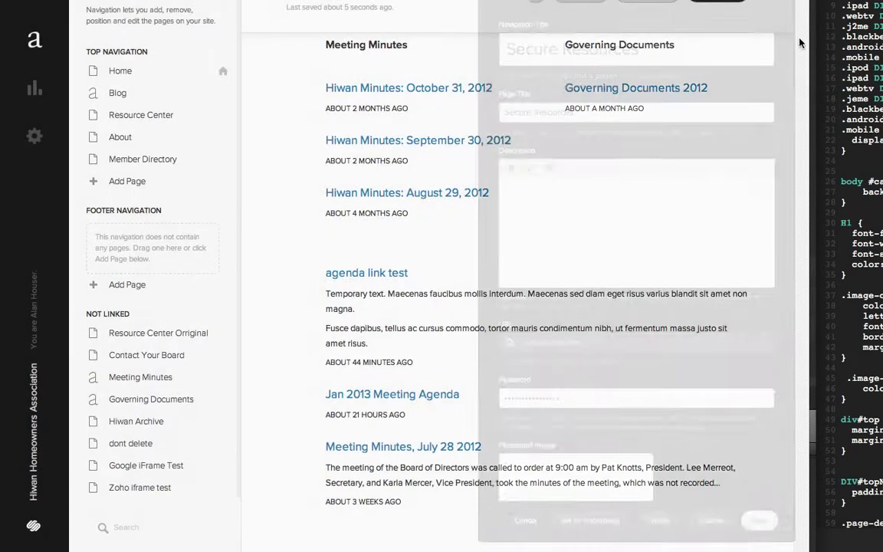
pyautogui.click(722, 1)
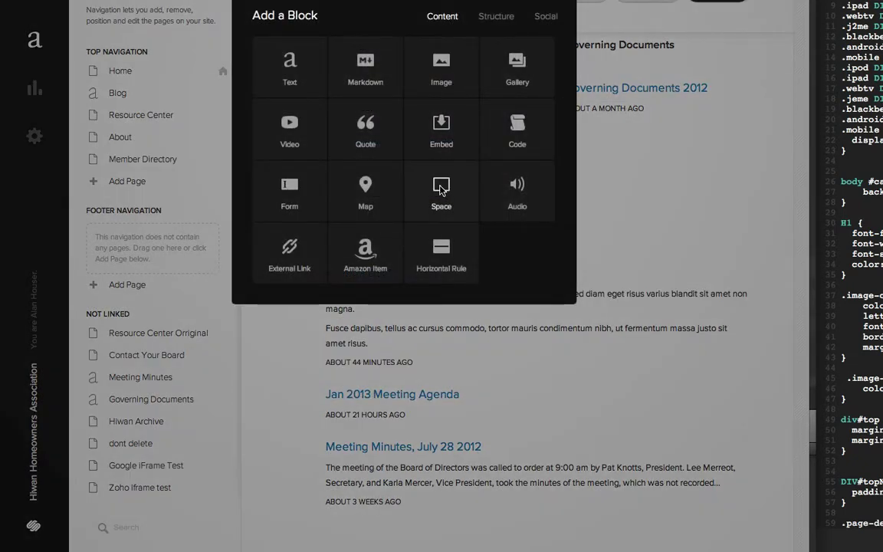
pyautogui.press('Escape')
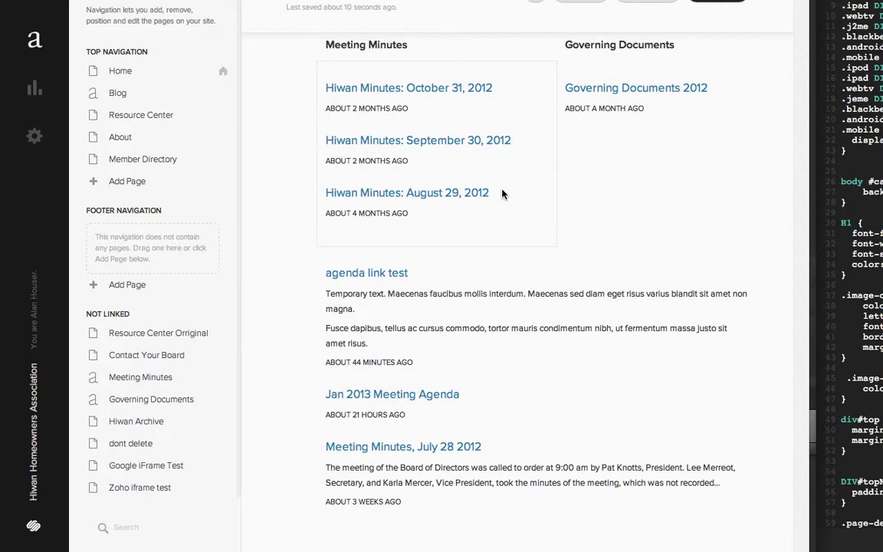
pyautogui.scroll(-2, 522, 502)
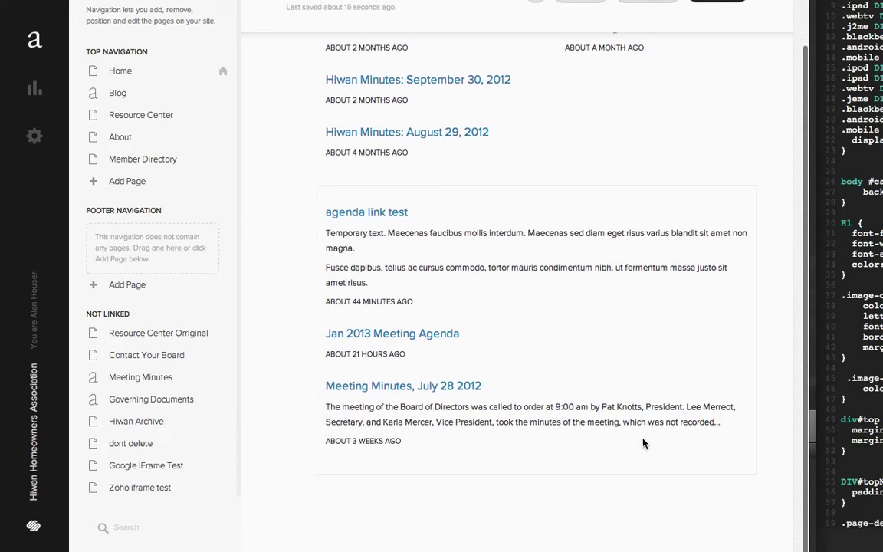
# Step: Drop two Space blocks, one beside the summary and one near the page's right side
pyautogui.click(646, 1)
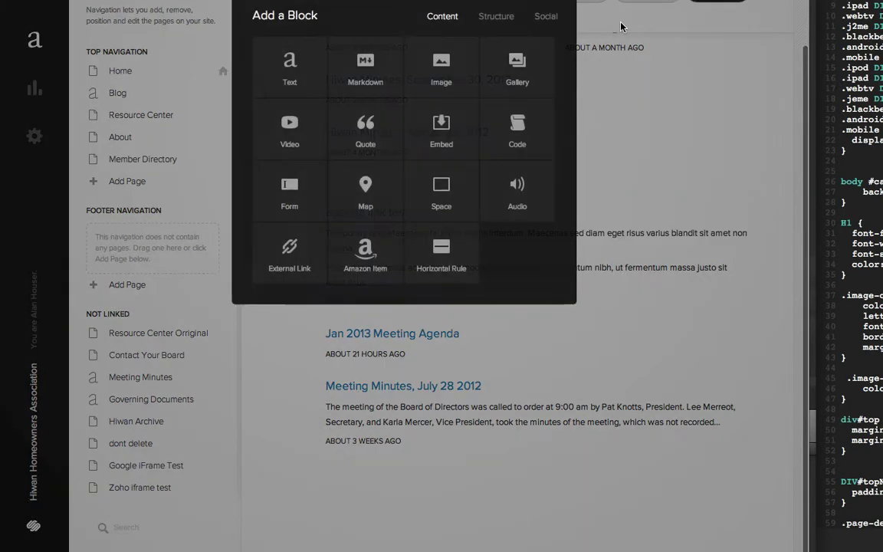
pyautogui.moveTo(460, 192); pyautogui.dragTo(718, 2)
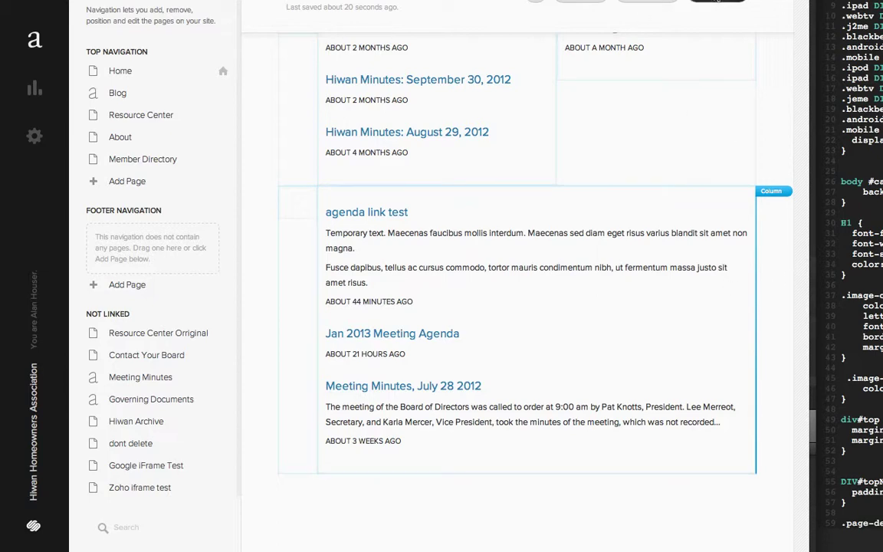
pyautogui.click(538, 128)
pyautogui.moveTo(448, 196); pyautogui.dragTo(755, 327)
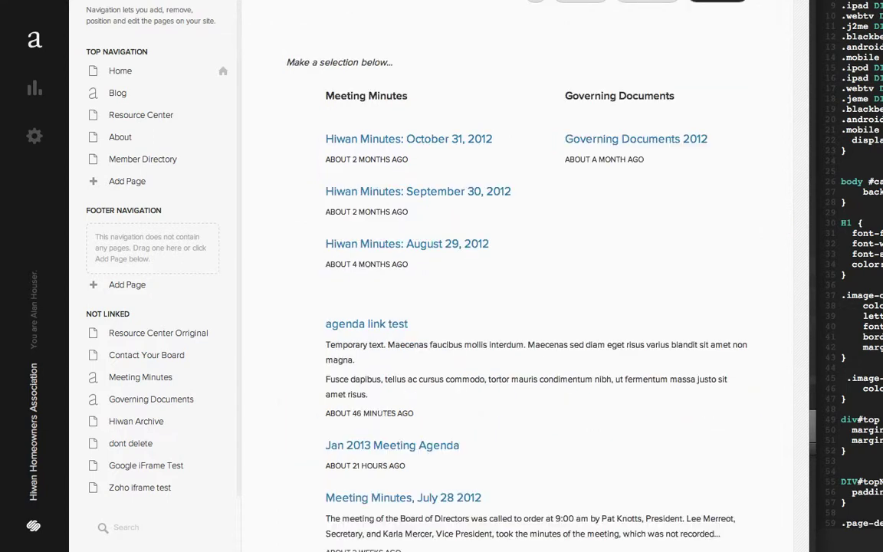
# Step: Add a Space block in the right column and narrow the Blog summary to the left column
pyautogui.click(296, 6)
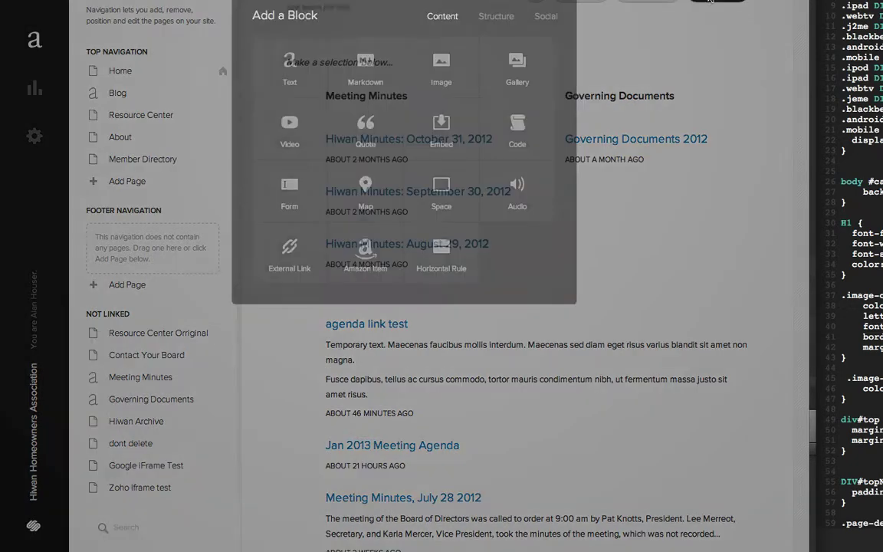
pyautogui.moveTo(672, 209); pyautogui.dragTo(751, 310)
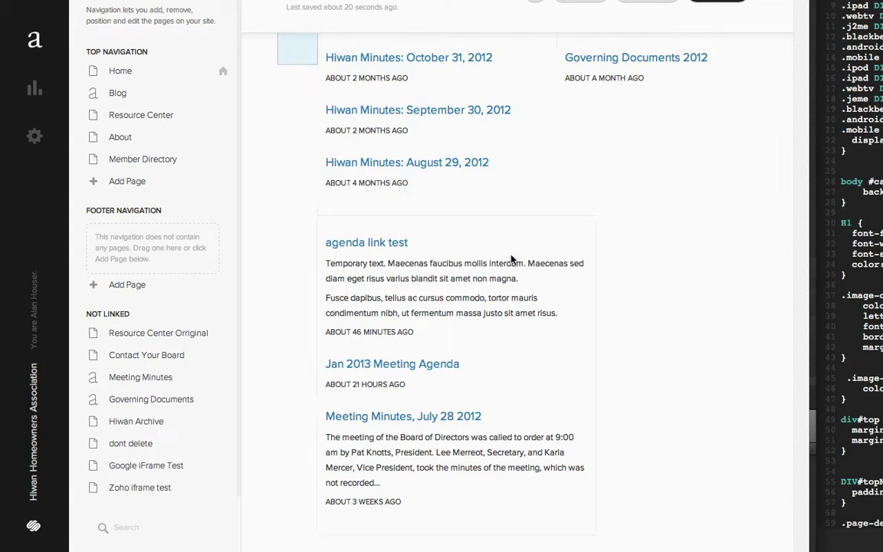
pyautogui.moveTo(597, 262); pyautogui.dragTo(560, 255)
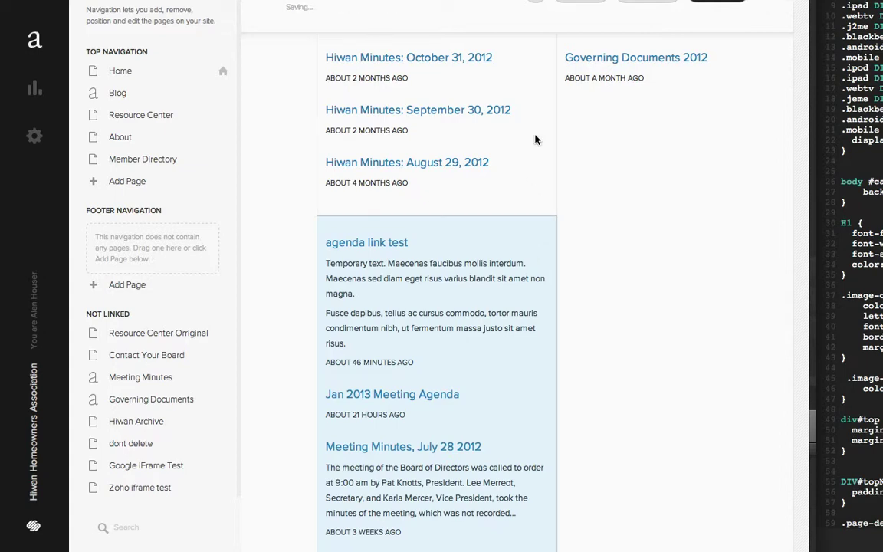
pyautogui.scroll(-1, 640, 341)
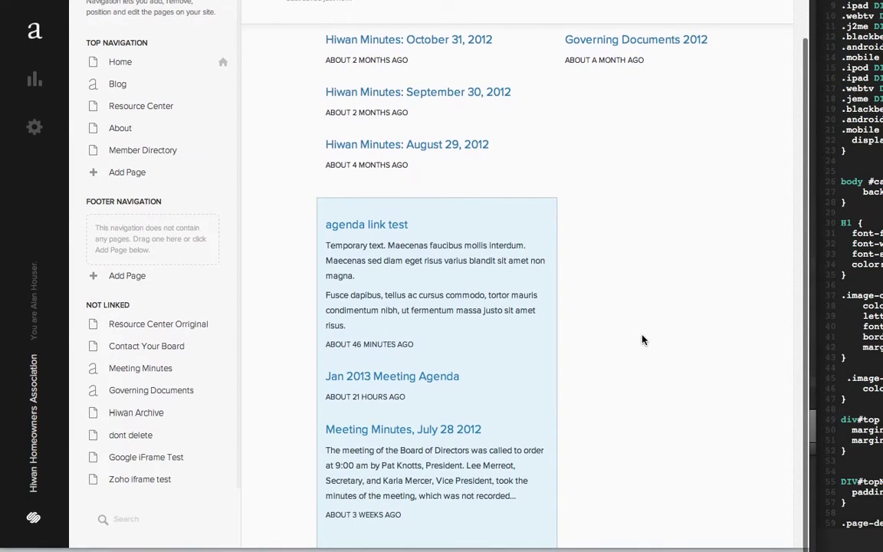
pyautogui.scroll(3, 652, 286)
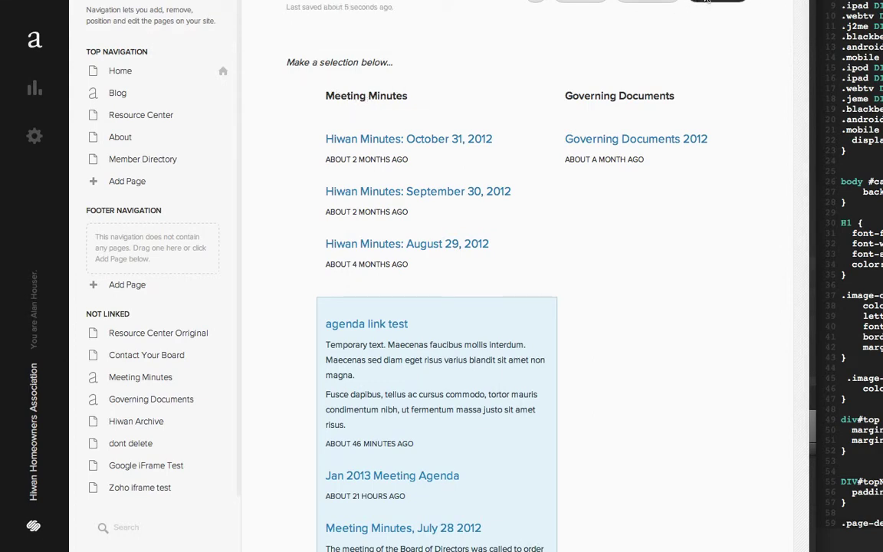
# Step: Add a text block reading 'Title' above the summary and format it as Heading 3
pyautogui.click(718, 0)
pyautogui.moveTo(295, 67); pyautogui.dragTo(405, 306)
pyautogui.click(380, 164)
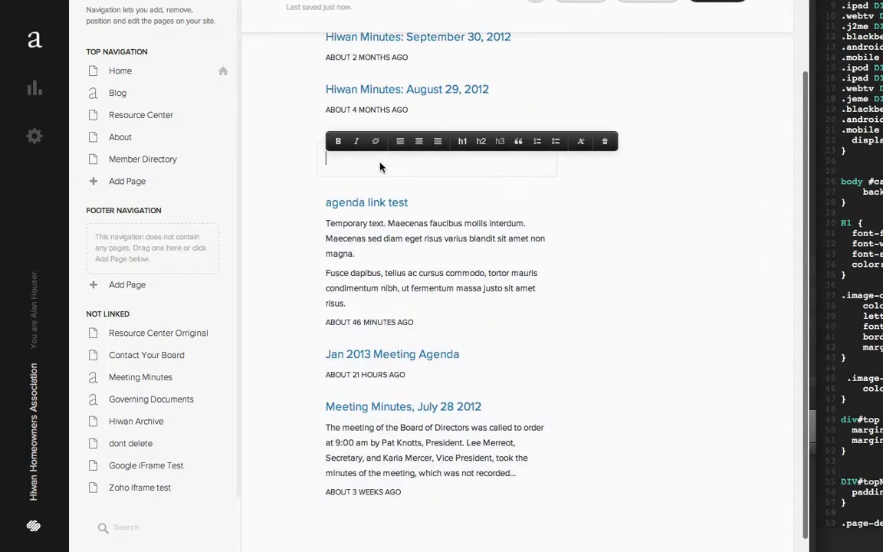
pyautogui.write('Title')
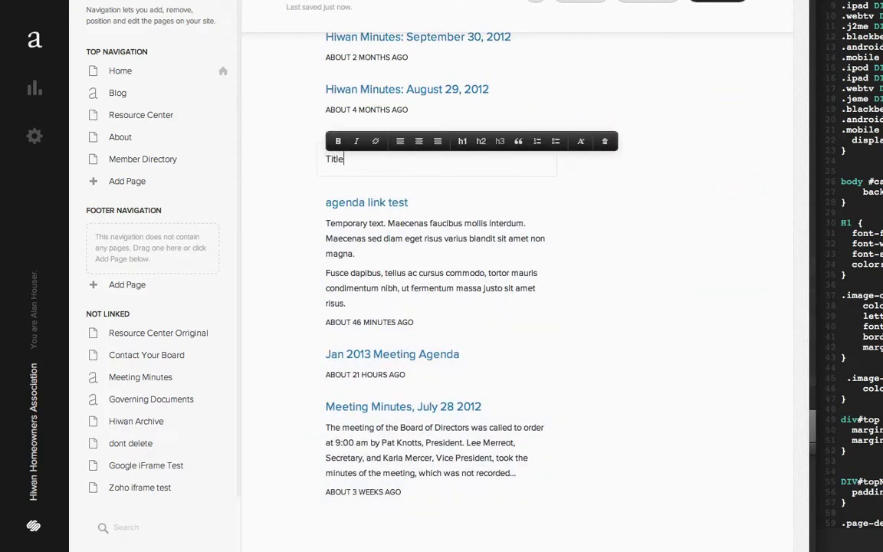
pyautogui.doubleClick(335, 159)
pyautogui.scroll(2, 454, 176)
pyautogui.click(352, 98)
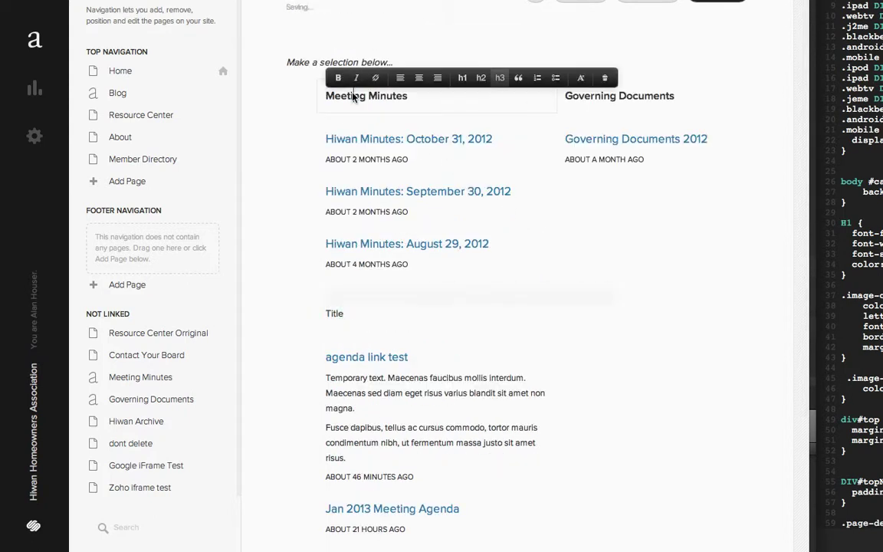
pyautogui.click(331, 315)
pyautogui.doubleClick(334, 314)
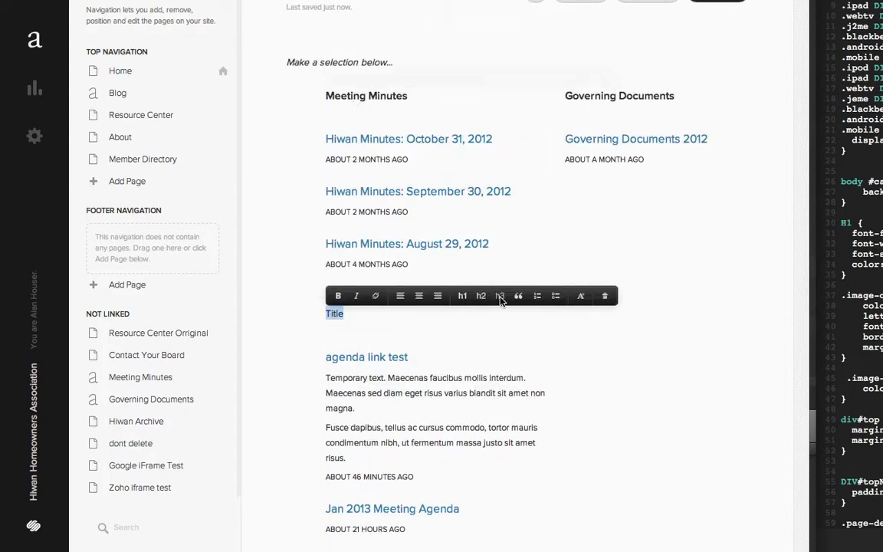
pyautogui.click(721, 243)
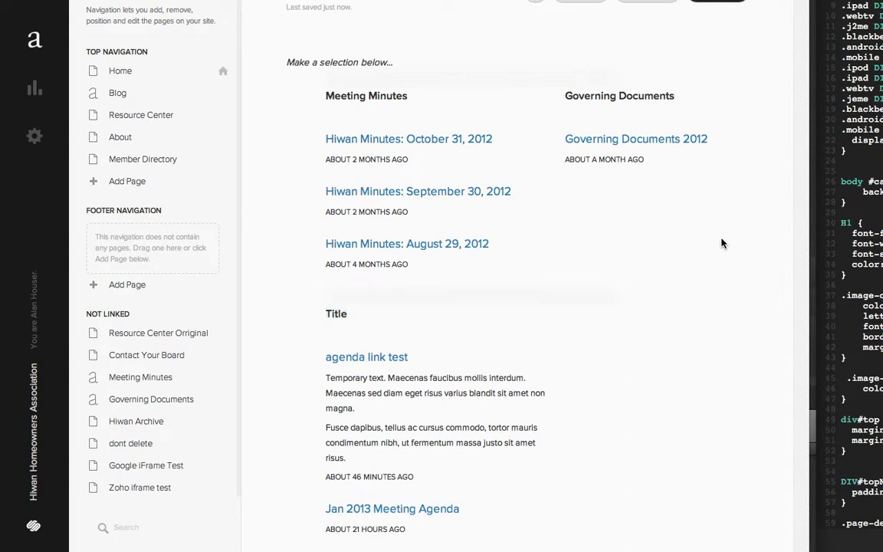
# Step: Preview the Secure Resources page to check the new heading
pyautogui.click(29, 3)
pyautogui.scroll(-3, 648, 305)
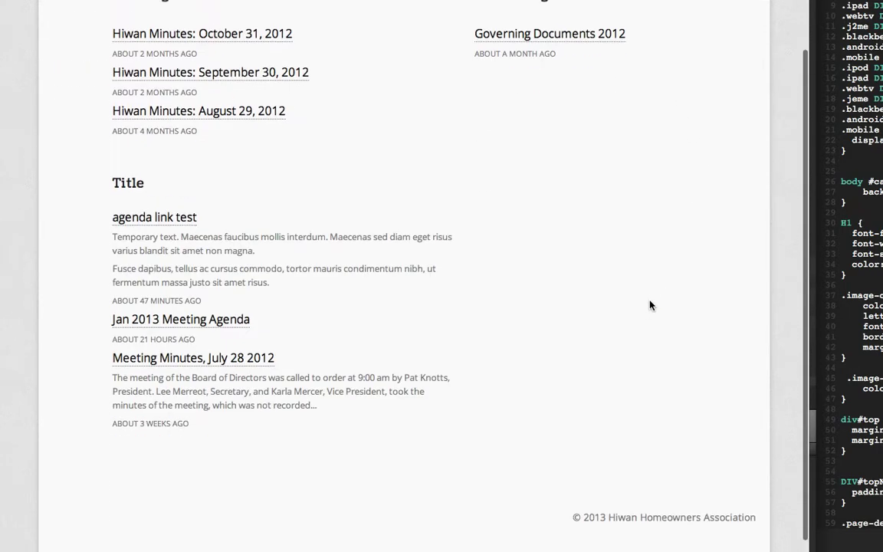
pyautogui.scroll(3, 648, 305)
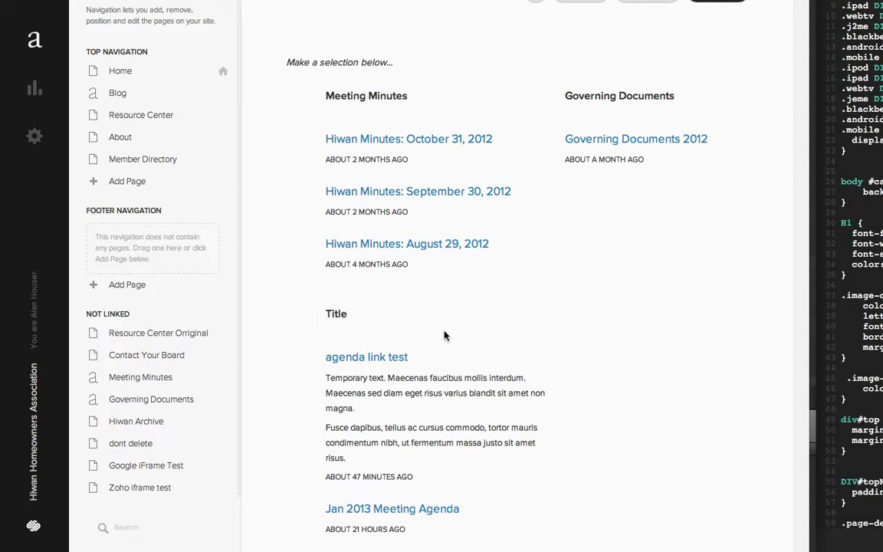
# Step: Delete the Title heading block and confirm its removal
pyautogui.click(373, 321)
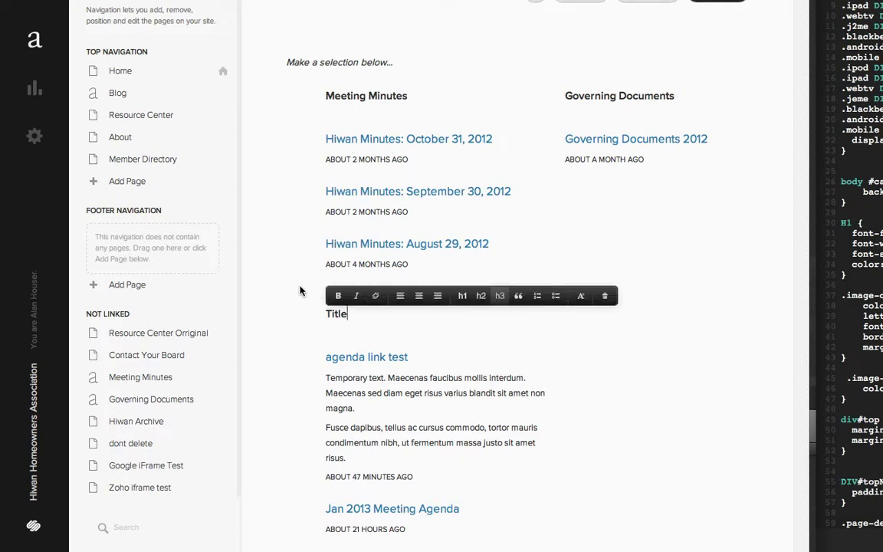
pyautogui.click(268, 255)
pyautogui.click(398, 321)
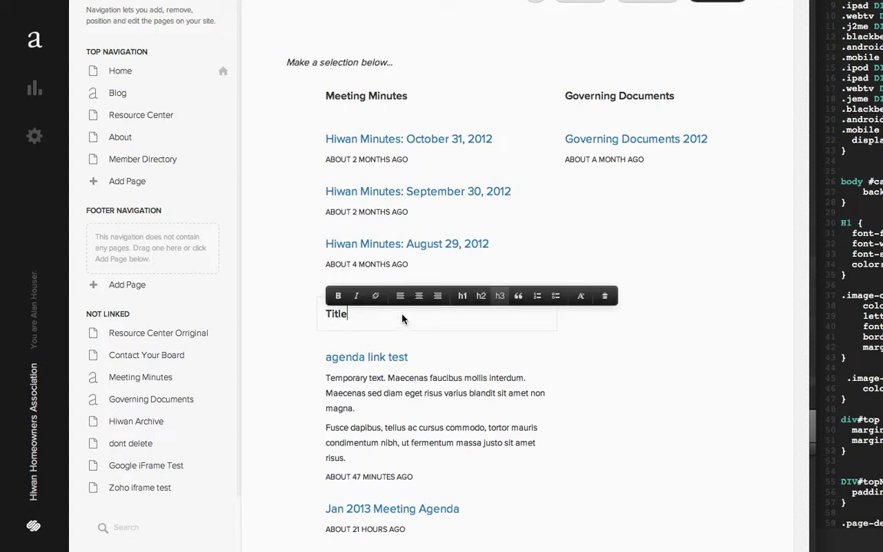
pyautogui.click(602, 297)
pyautogui.click(670, 317)
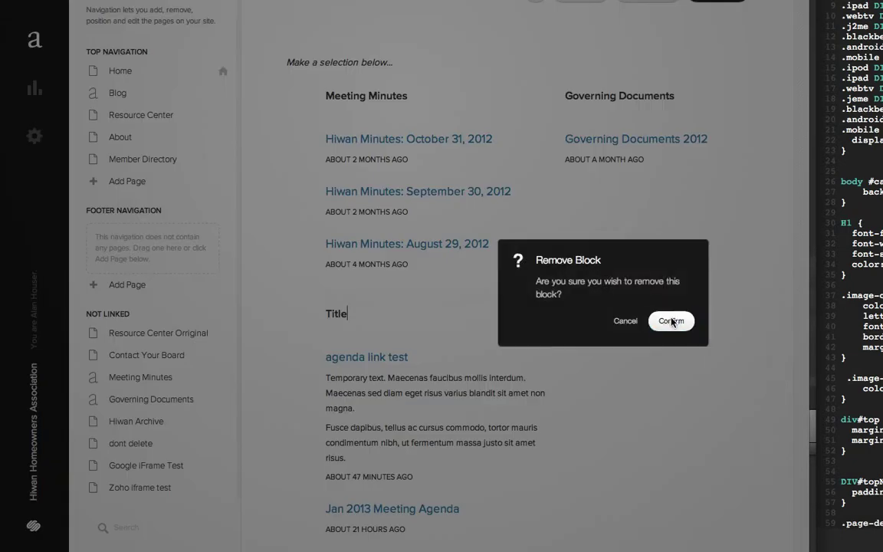
# Step: Remove the lower Blog summary block, confirming the deletion
pyautogui.click(437, 326)
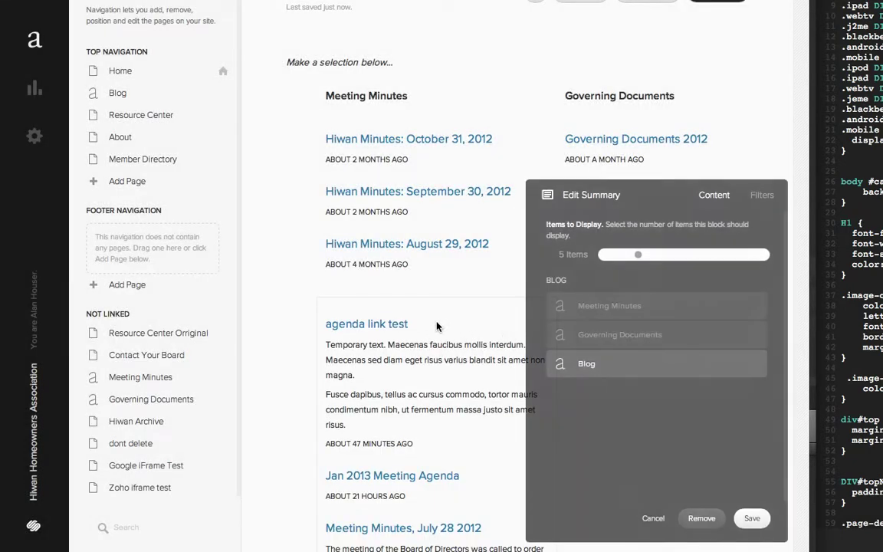
pyautogui.click(699, 518)
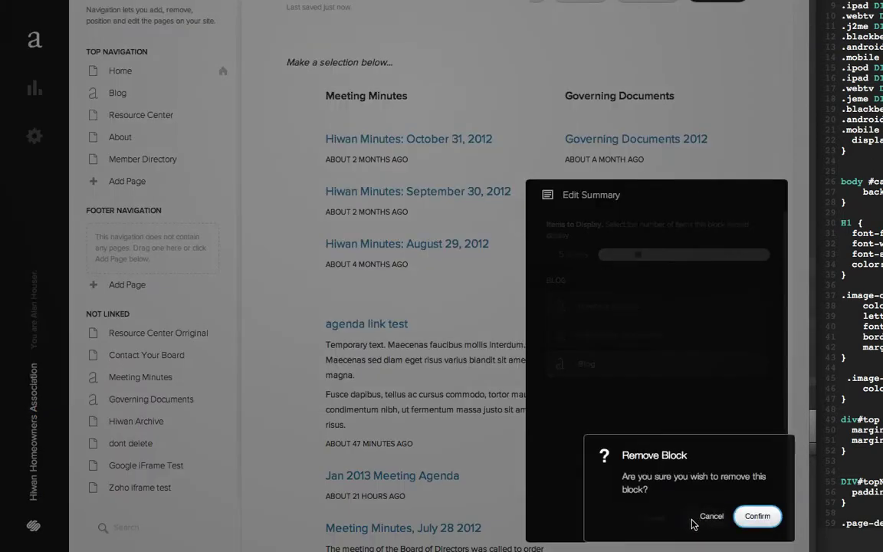
pyautogui.click(752, 515)
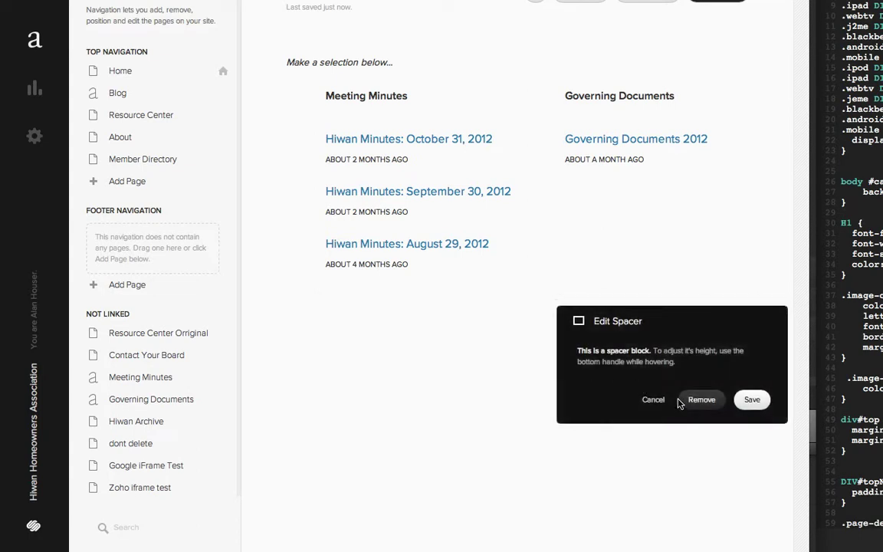
# Step: Remove both Space blocks, confirming each deletion
pyautogui.click(701, 399)
pyautogui.click(761, 425)
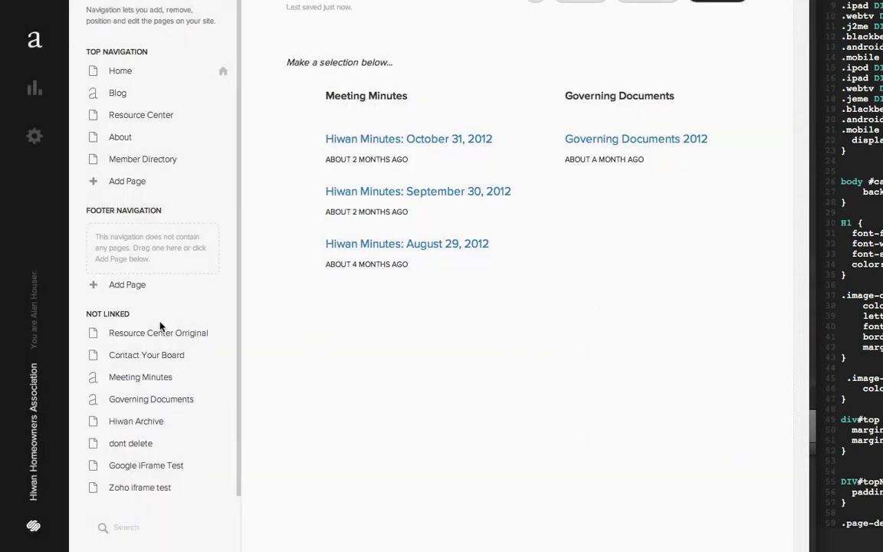
pyautogui.click(295, 314)
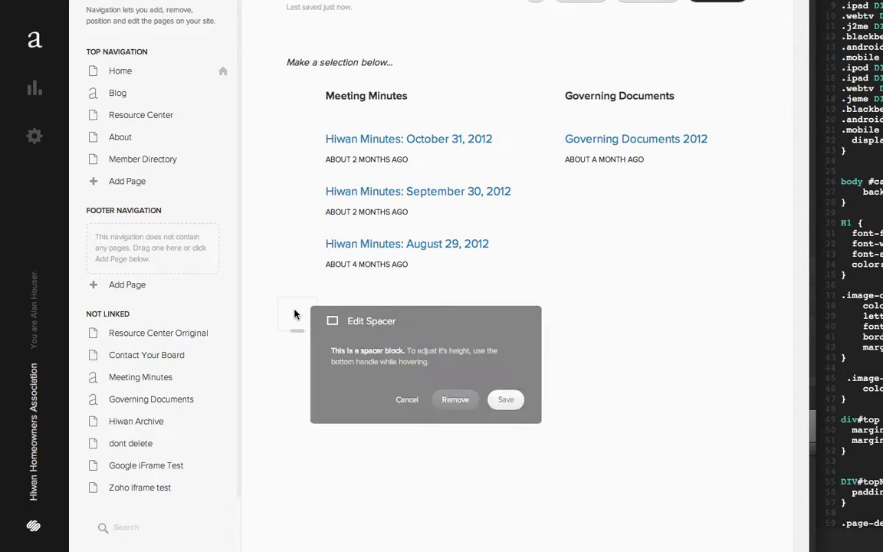
pyautogui.click(451, 401)
pyautogui.click(526, 478)
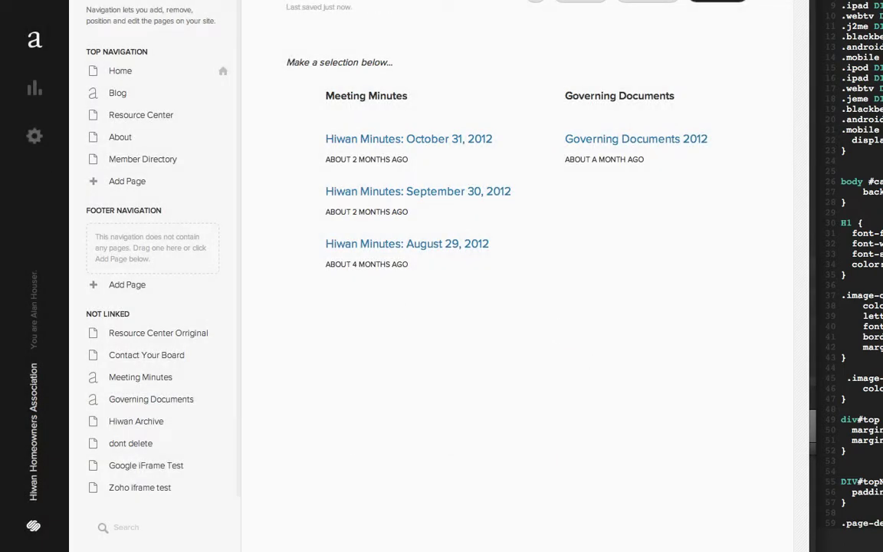
pyautogui.scroll(-2, 123, 363)
# Step: On the dont delete page, add a 'File Upload' line below the browser detection script link and select it
pyautogui.click(121, 377)
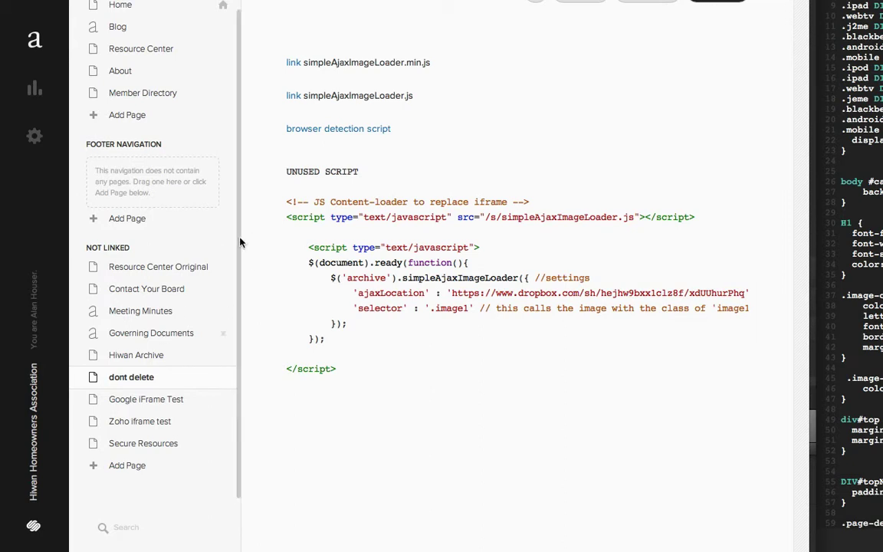
pyautogui.click(452, 133)
pyautogui.press('Return')
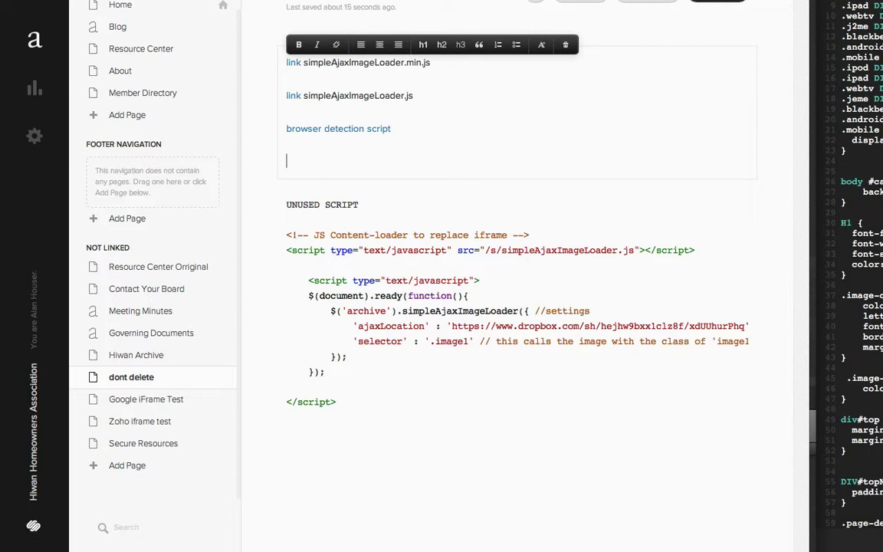
pyautogui.write('File Upload')
pyautogui.moveTo(284, 164); pyautogui.dragTo(350, 165)
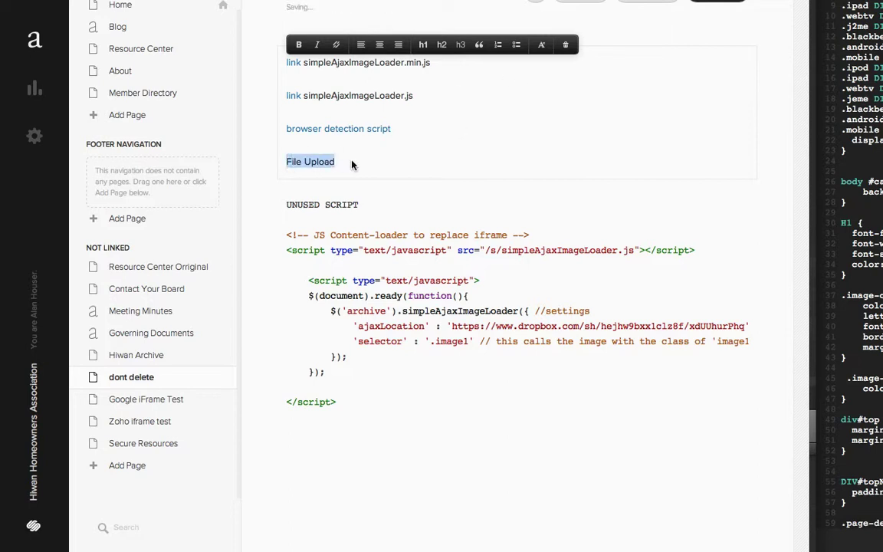
# Step: Link the 'File Upload' text to a newly uploaded poster.png file
pyautogui.click(336, 45)
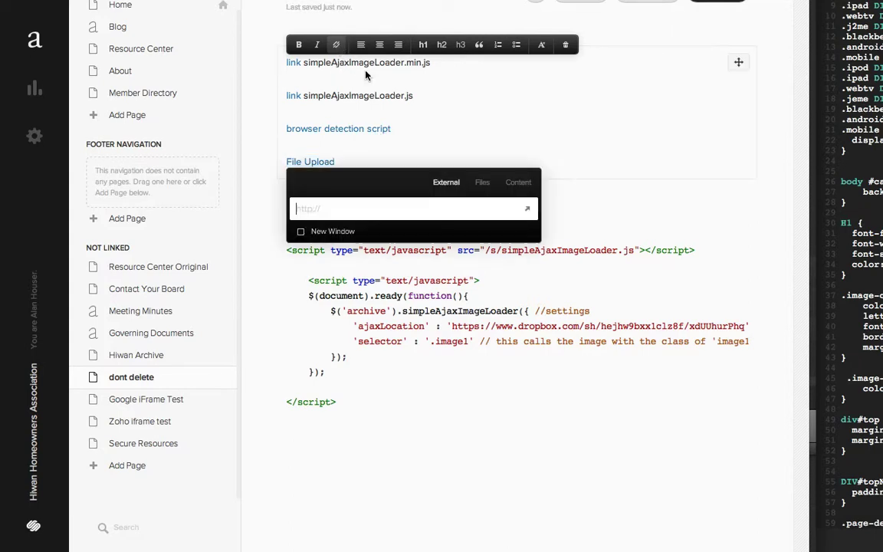
pyautogui.click(482, 183)
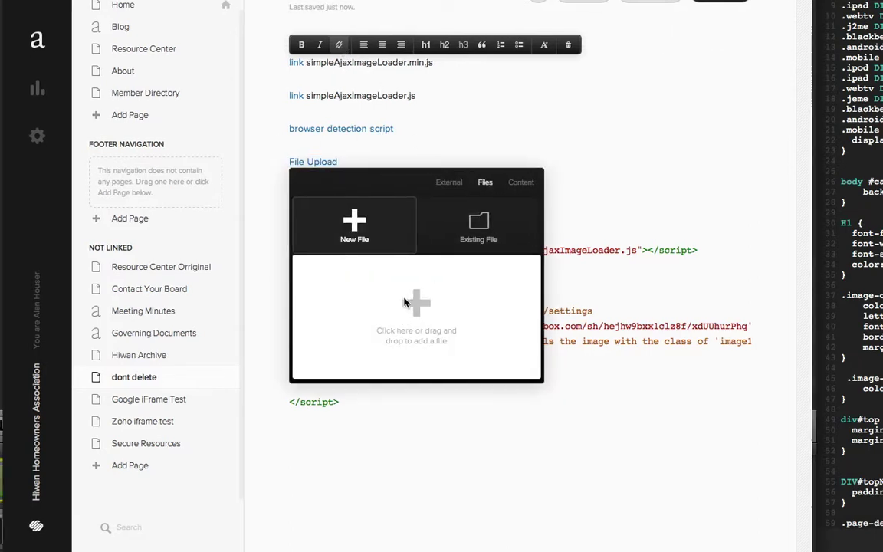
pyautogui.click(404, 303)
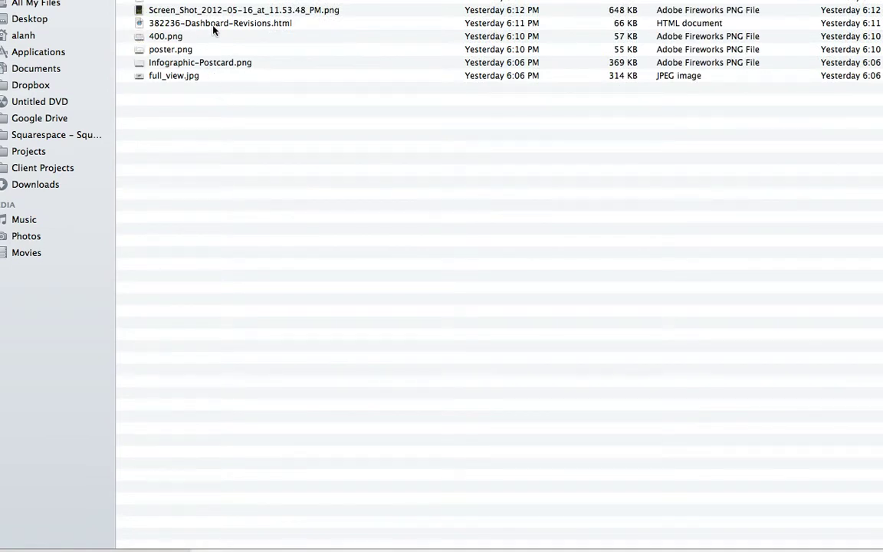
pyautogui.click(163, 50)
pyautogui.press('Return')
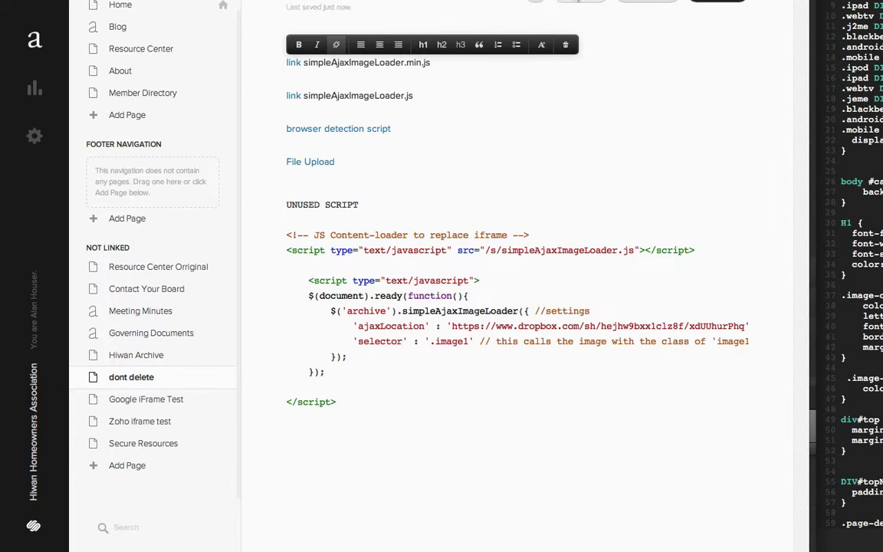
# Step: Preview the page, follow the File Upload link and copy the poster image's web address
pyautogui.press('Escape')
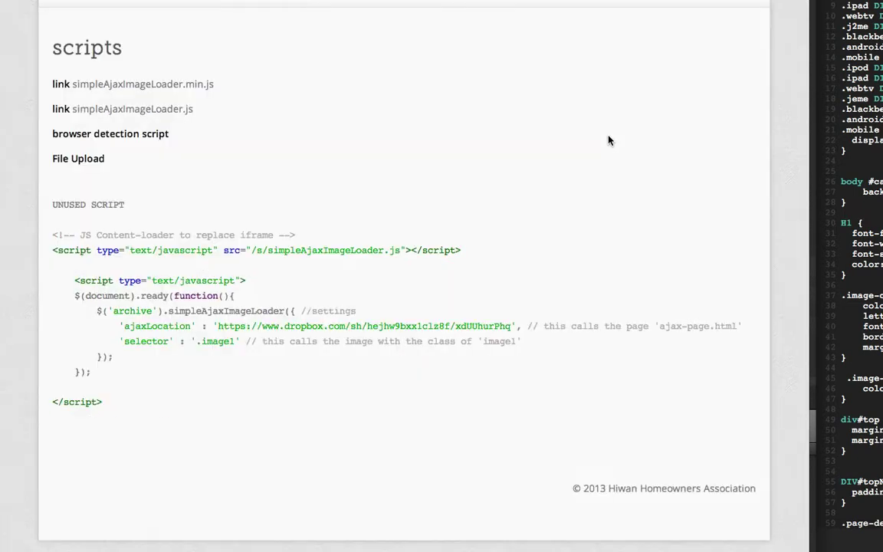
pyautogui.click(67, 160)
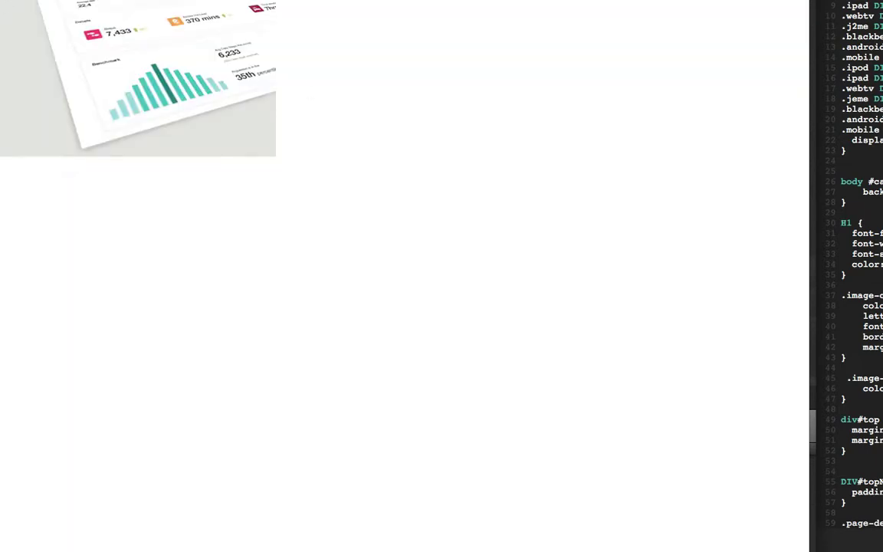
pyautogui.rightClick(550, 2)
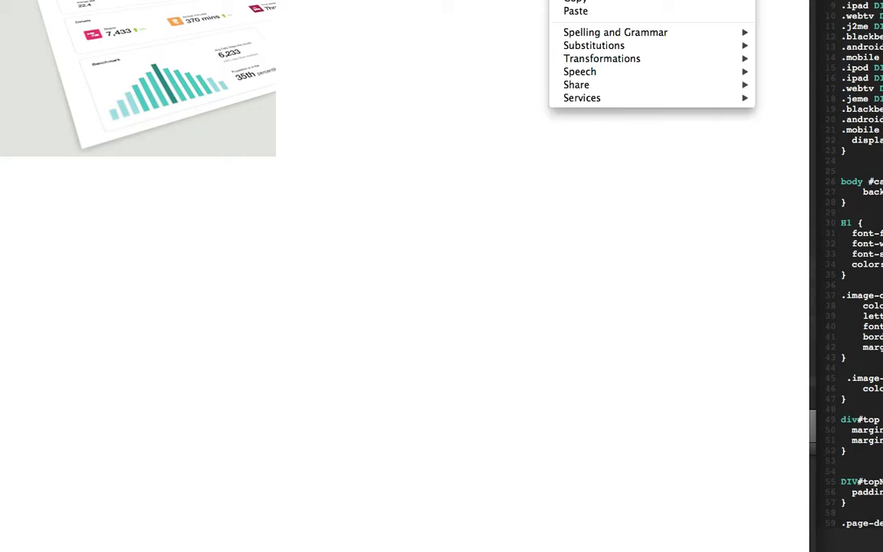
pyautogui.click(599, 3)
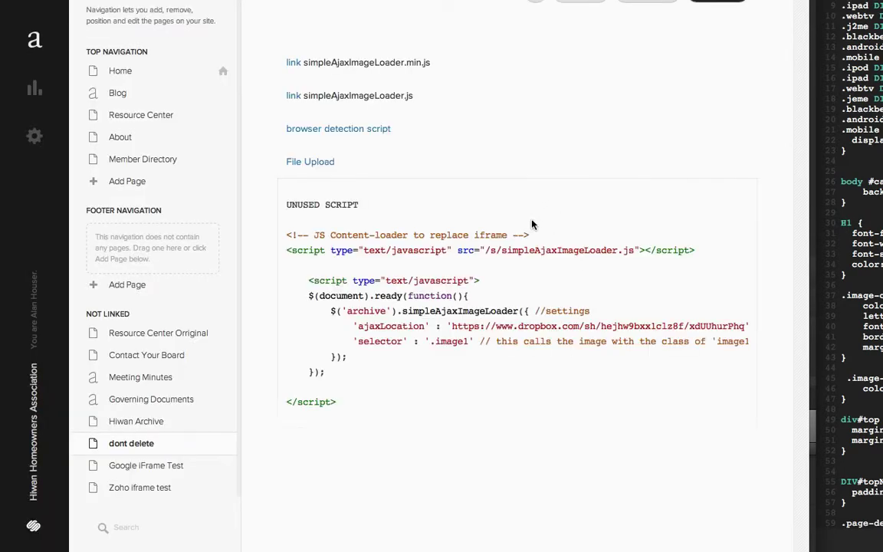
# Step: Add a 'Grab the file:' line beneath File Upload and select it
pyautogui.click(628, 162)
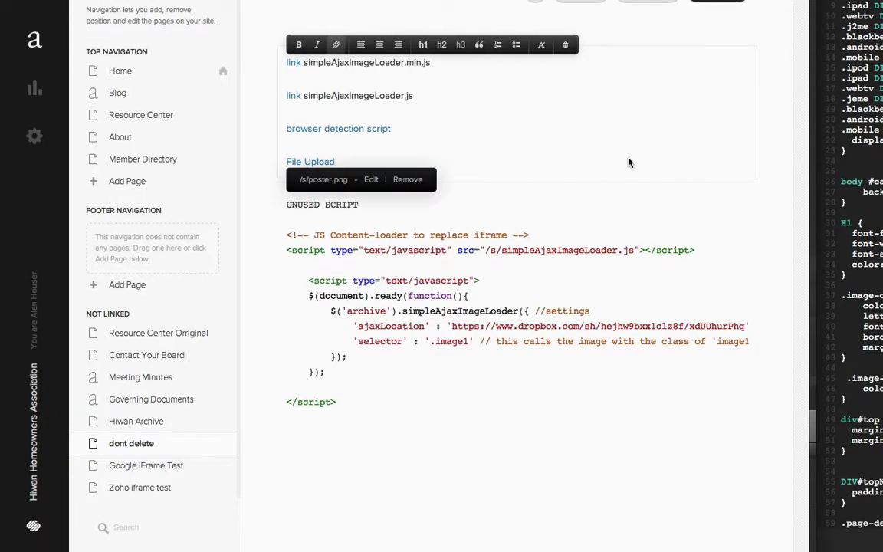
pyautogui.press('Return')
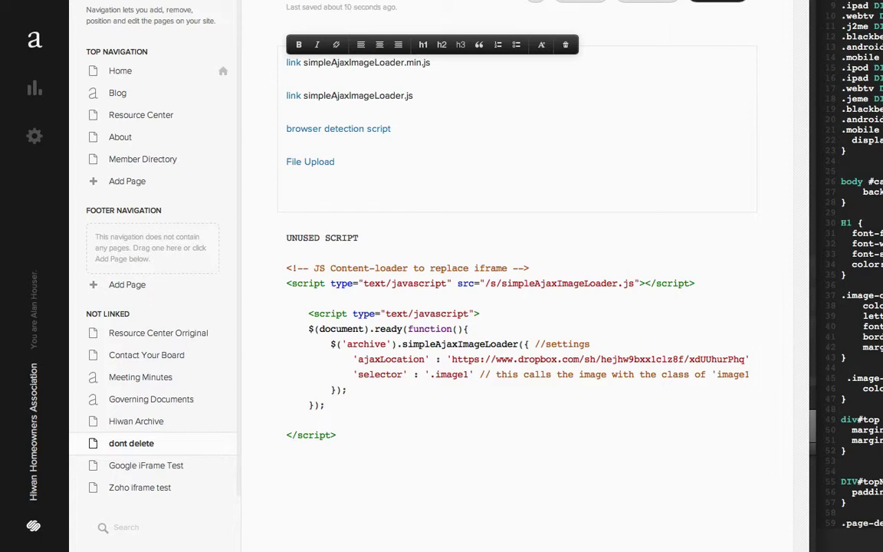
pyautogui.write('Grab the file:')
pyautogui.moveTo(341, 195); pyautogui.dragTo(286, 195)
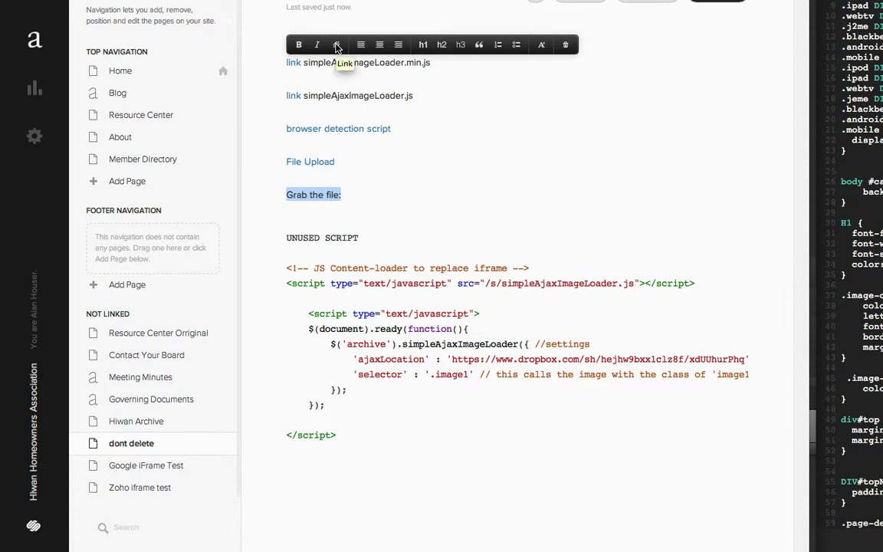
# Step: Link 'Grab the file:' to the existing uploaded poster.png file
pyautogui.click(336, 45)
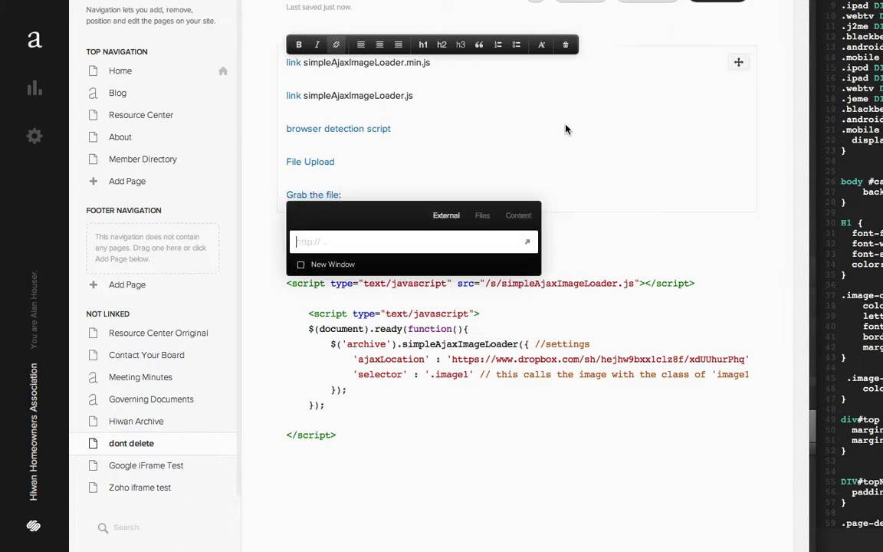
pyautogui.click(518, 218)
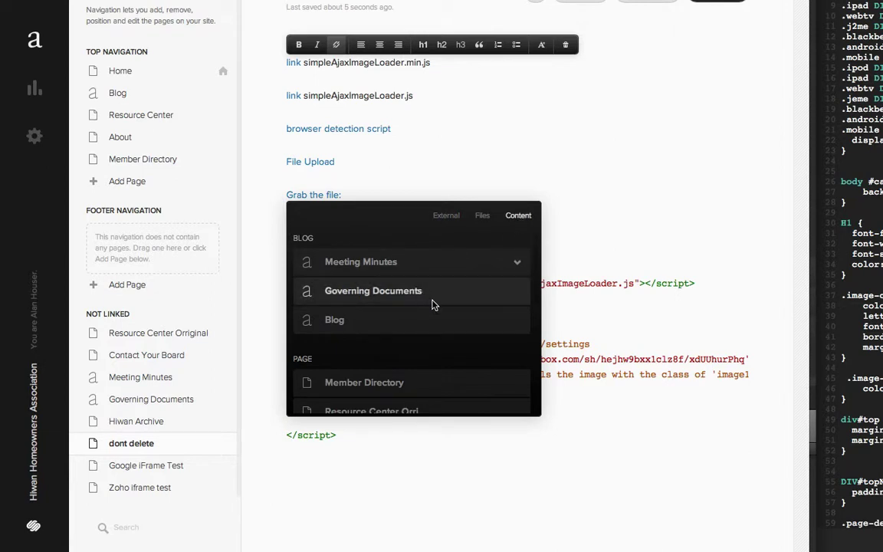
pyautogui.click(482, 215)
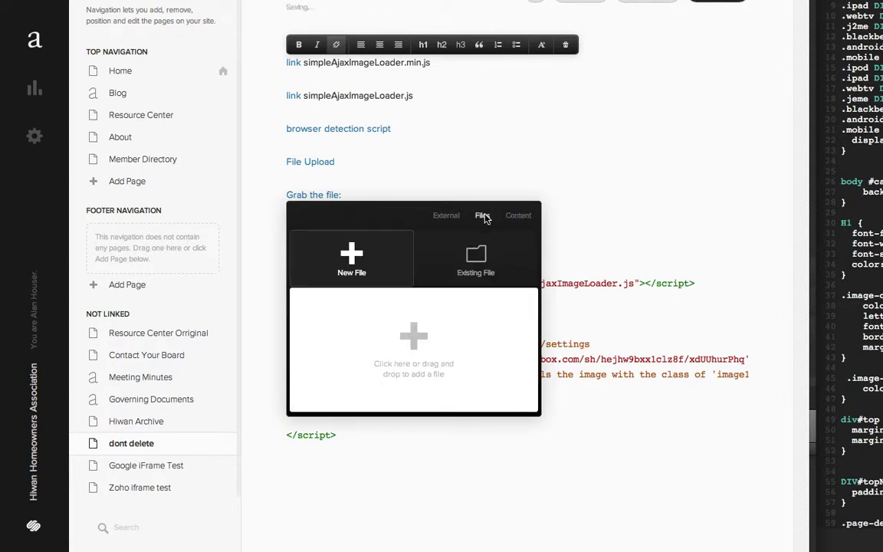
pyautogui.click(476, 255)
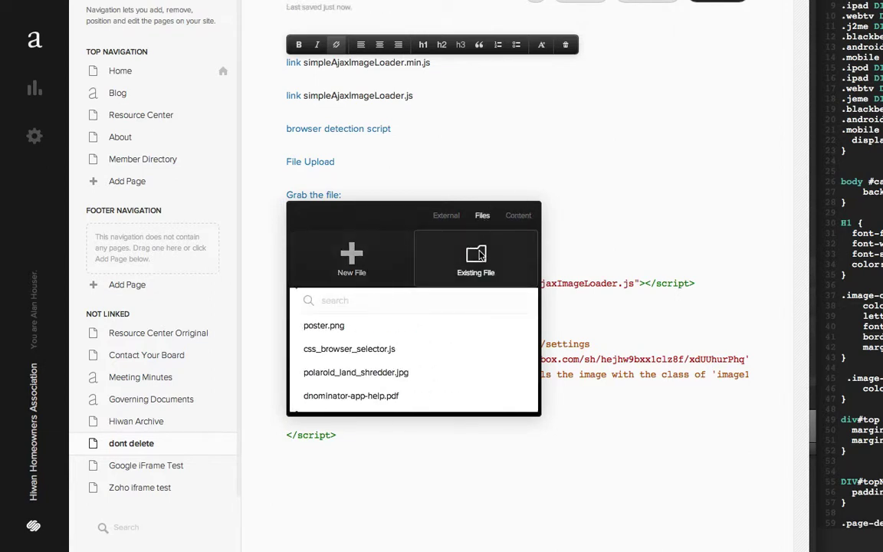
pyautogui.click(327, 326)
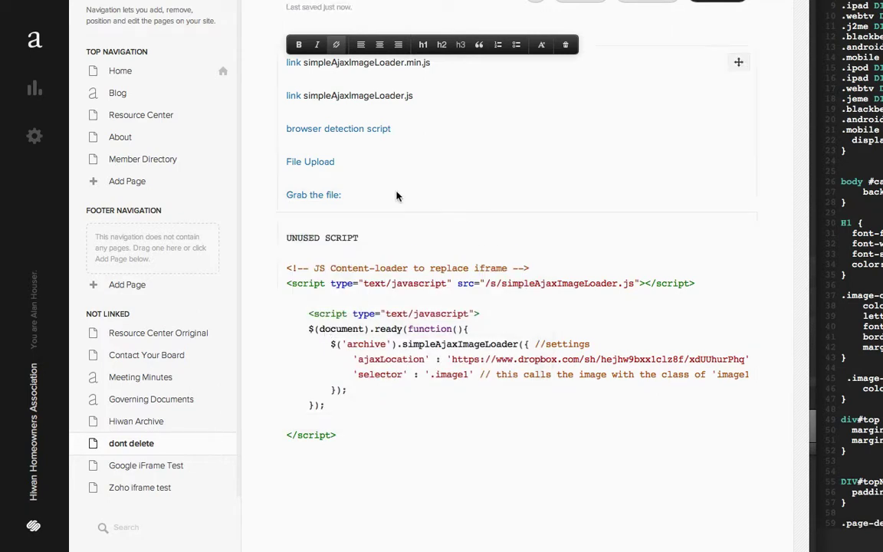
# Step: Add an 'Again' line below 'Grab the file:' and select the word
pyautogui.press('Return')
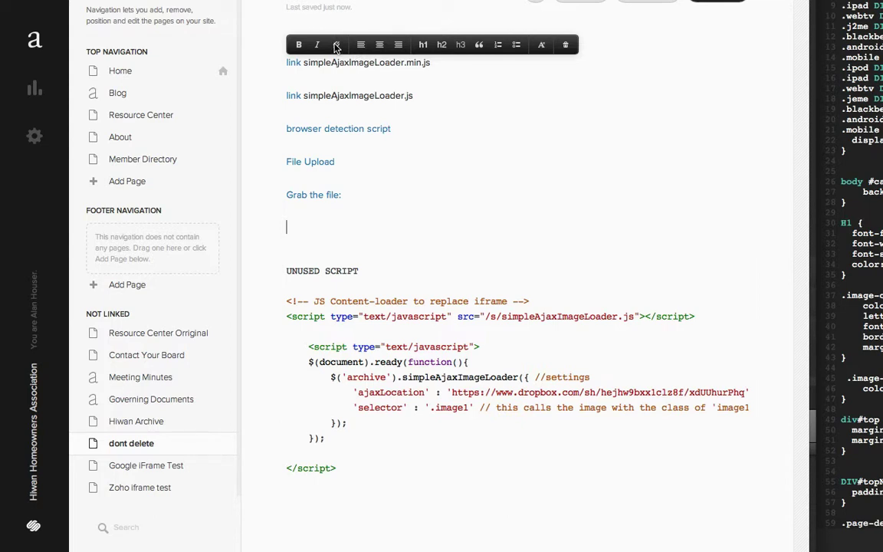
pyautogui.write('Again')
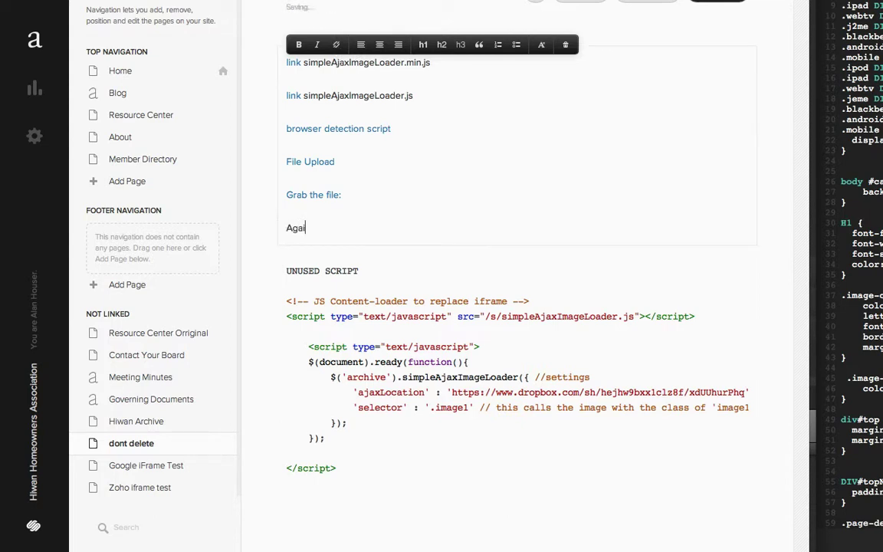
pyautogui.hotkey('shift', 'Up')
pyautogui.hotkey('shift', 'Down')
pyautogui.hotkey('shift', 'Left')
pyautogui.hotkey('shift', 'Left')
pyautogui.hotkey('shift', 'Left')
pyautogui.hotkey('shift', 'Left')
pyautogui.hotkey('shift', 'Left')
# Step: Link 'Again' to the pasted poster web address and preview the page
pyautogui.click(336, 47)
pyautogui.click(487, 279)
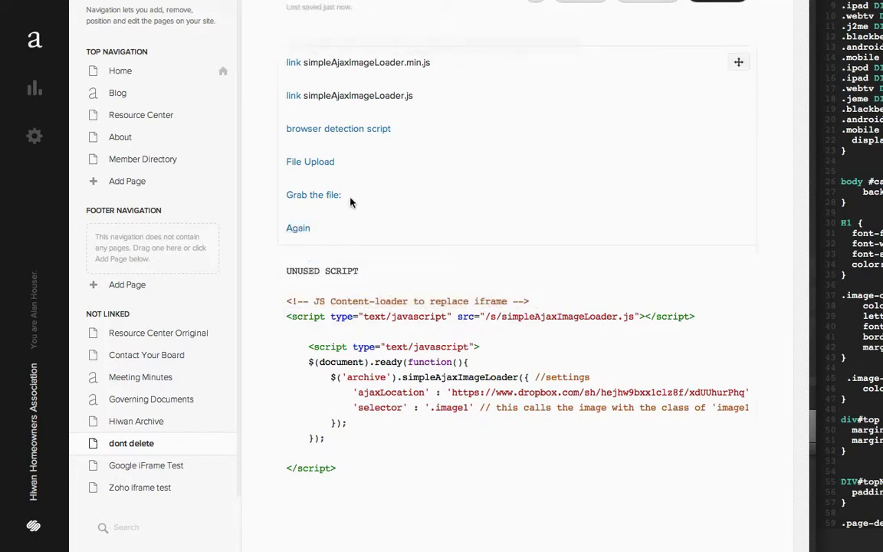
pyautogui.doubleClick(305, 230)
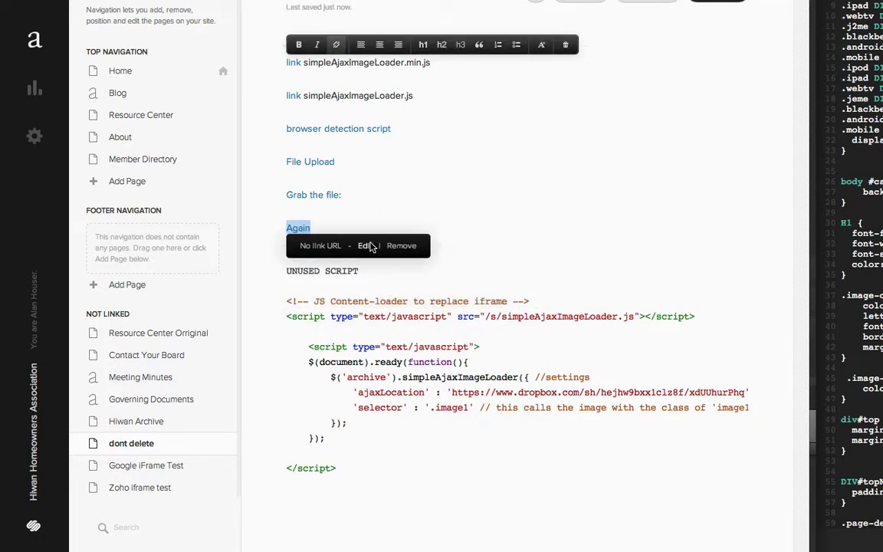
pyautogui.click(373, 300)
pyautogui.hotkey('ctrl', 'v')
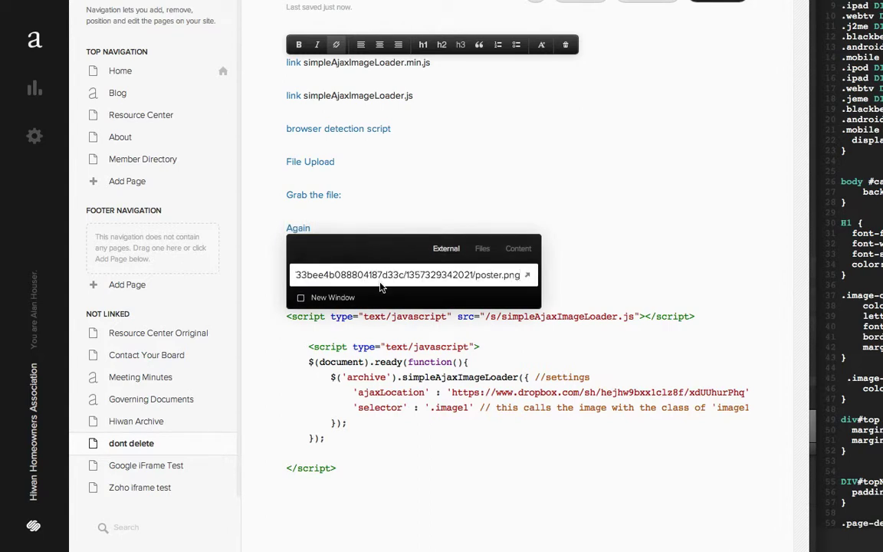
pyautogui.press('Return')
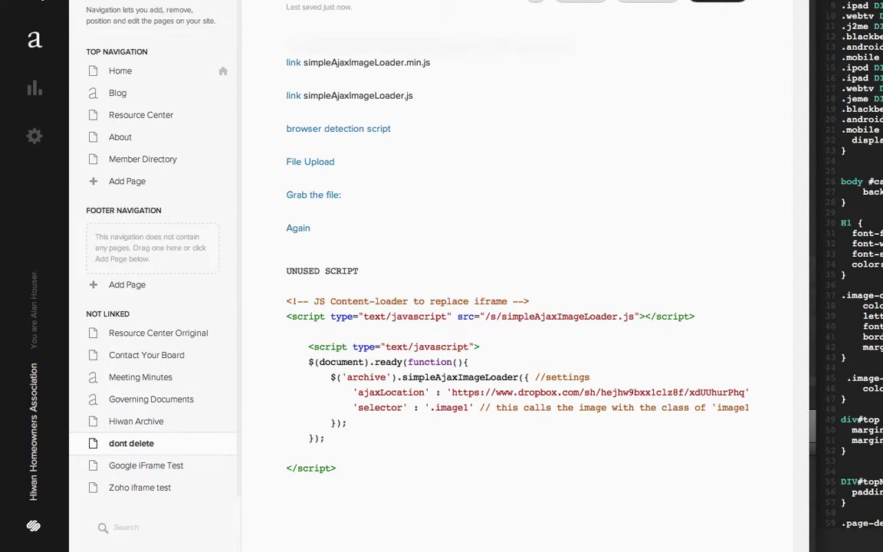
pyautogui.press('Escape')
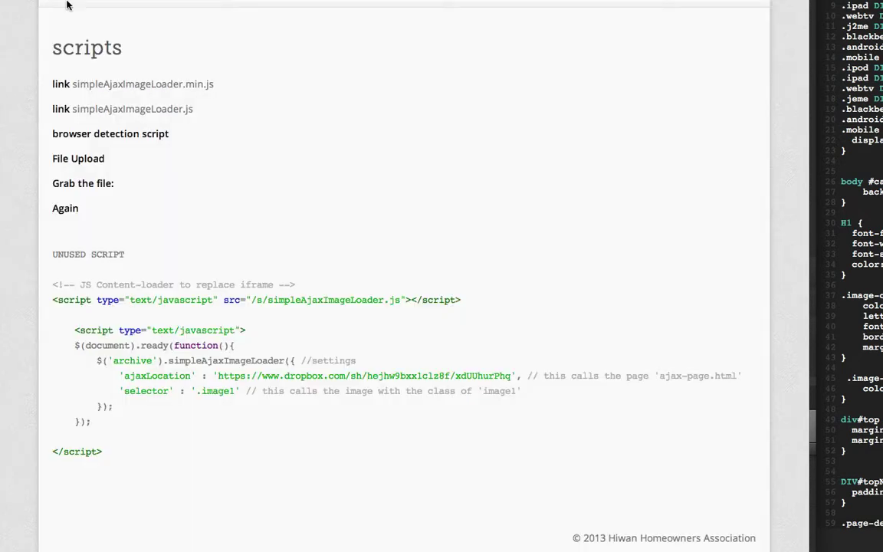
# Step: Confirm the Again link opens the poster image, then go back and reopen the editor
pyautogui.click(70, 207)
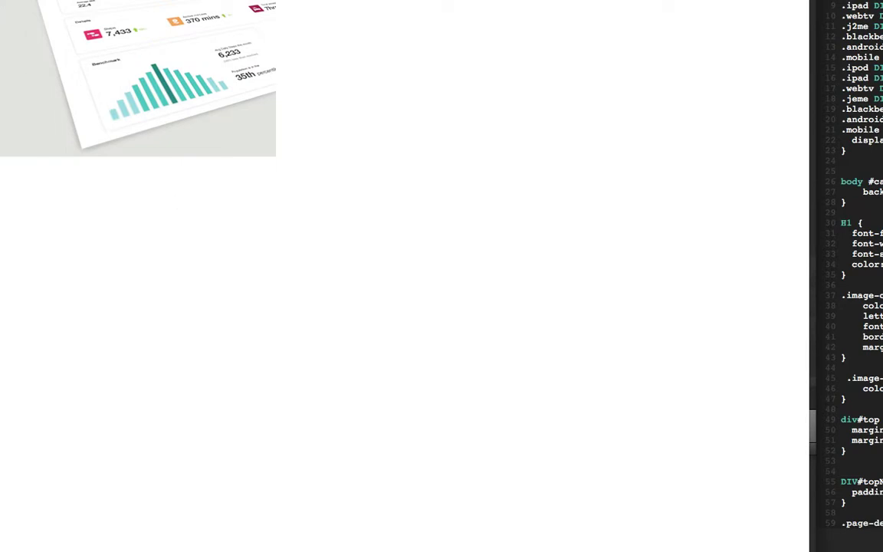
pyautogui.press('super+Left')
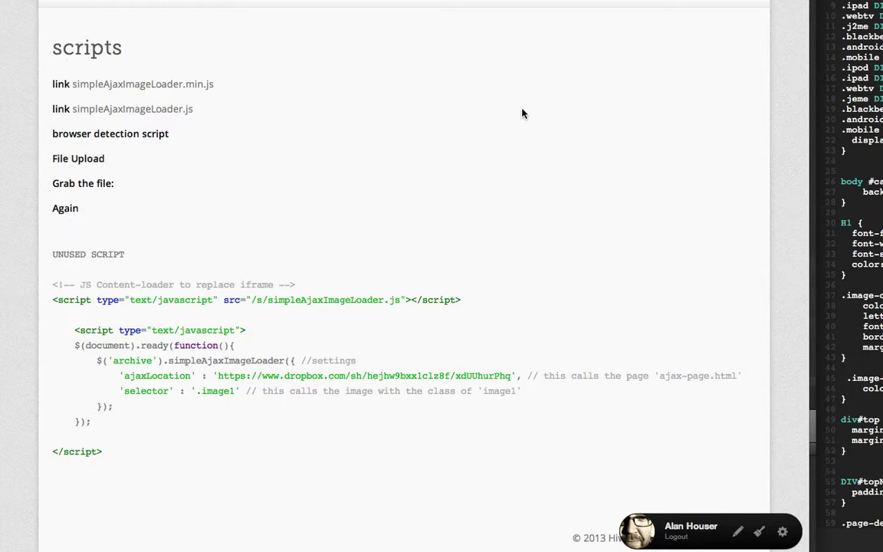
pyautogui.click(783, 532)
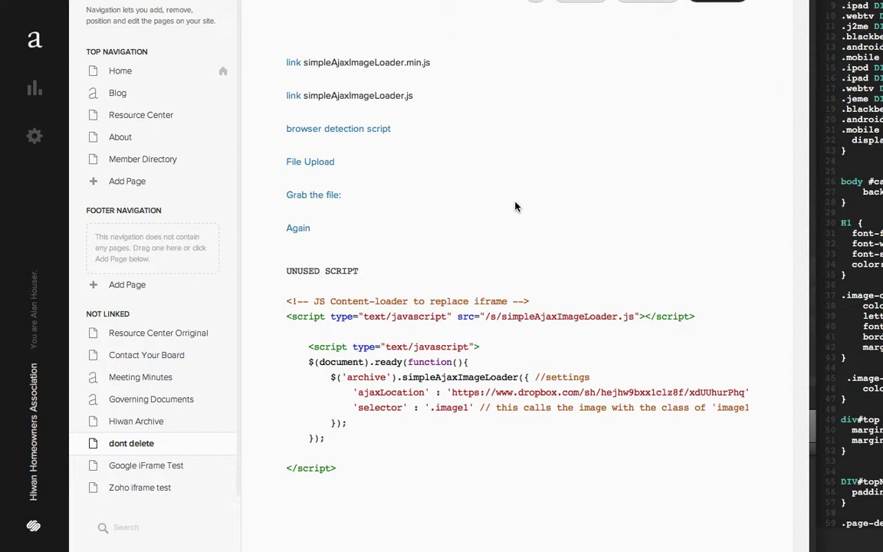
# Step: Delete the File Upload, 'Grab the file:' and 'Again' lines, then check the simpleAjaxImageLoader.js link
pyautogui.click(299, 229)
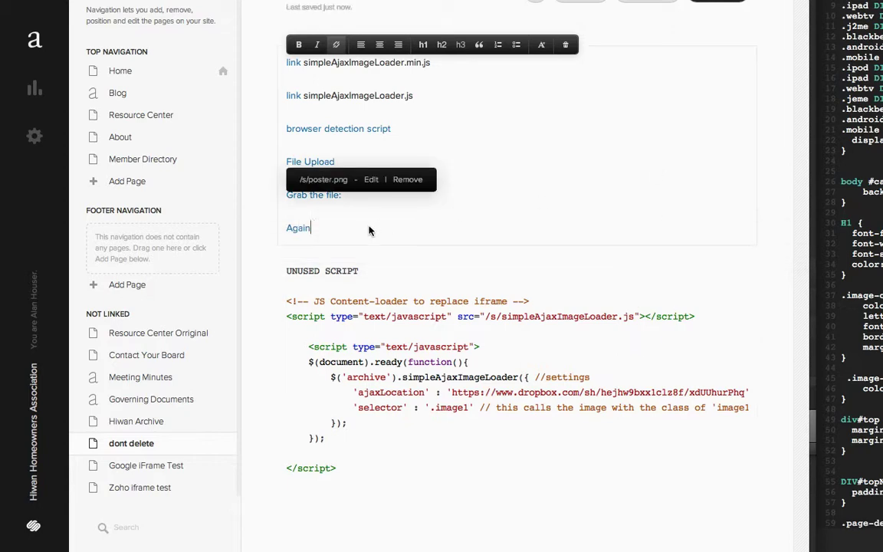
pyautogui.moveTo(369, 231); pyautogui.dragTo(274, 166)
pyautogui.press('BackSpace')
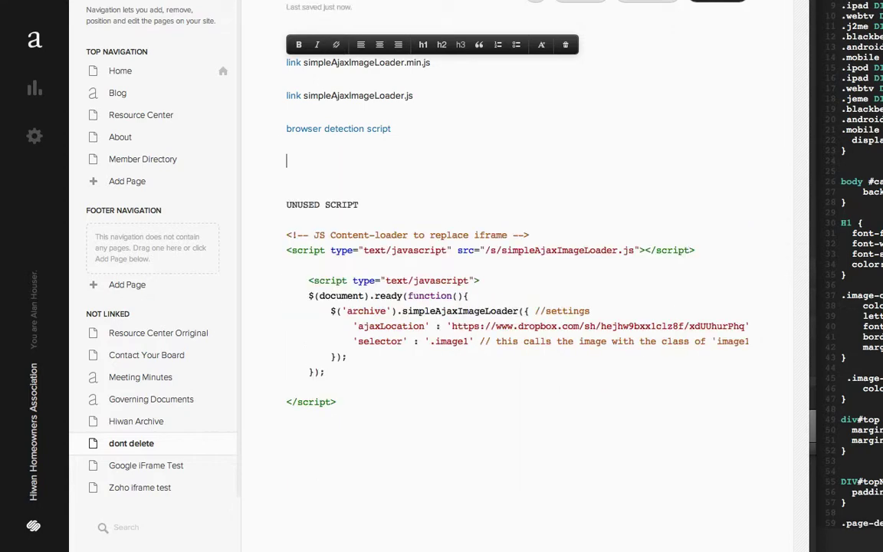
pyautogui.press('BackSpace')
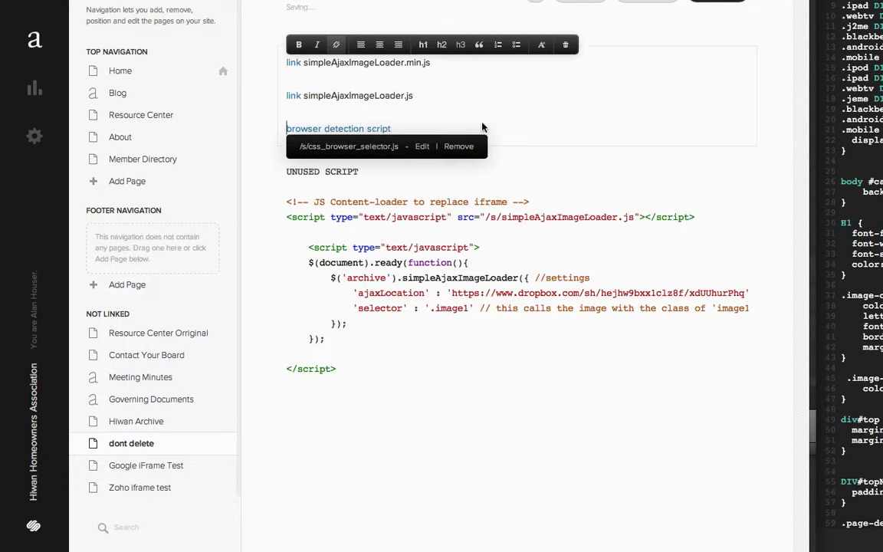
pyautogui.click(599, 178)
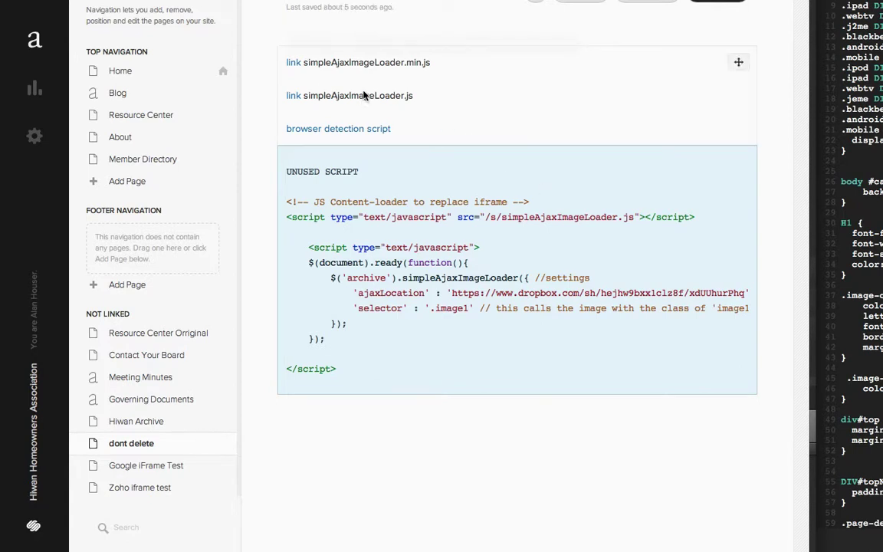
pyautogui.click(294, 96)
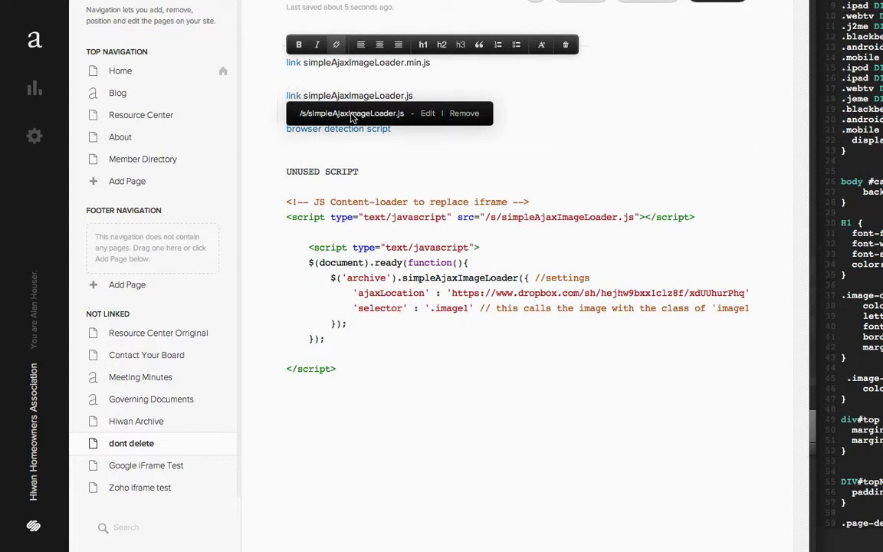
pyautogui.click(783, 197)
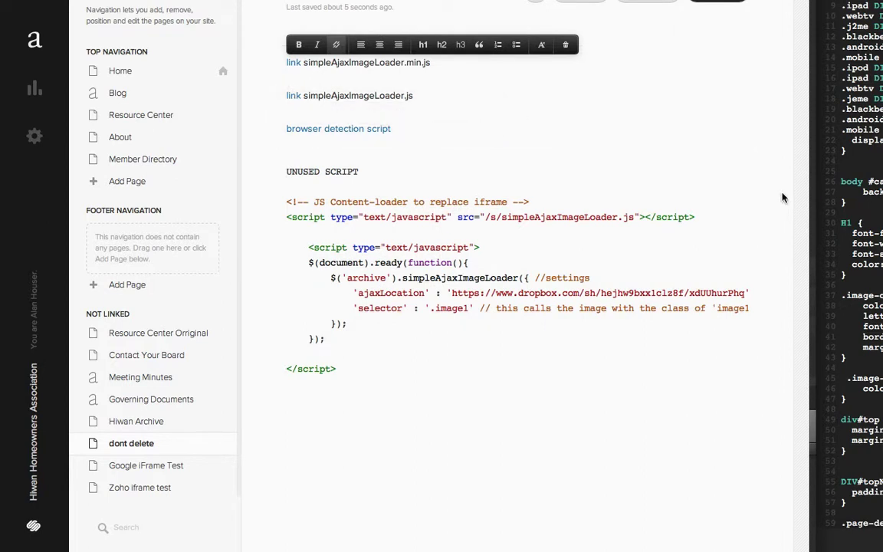